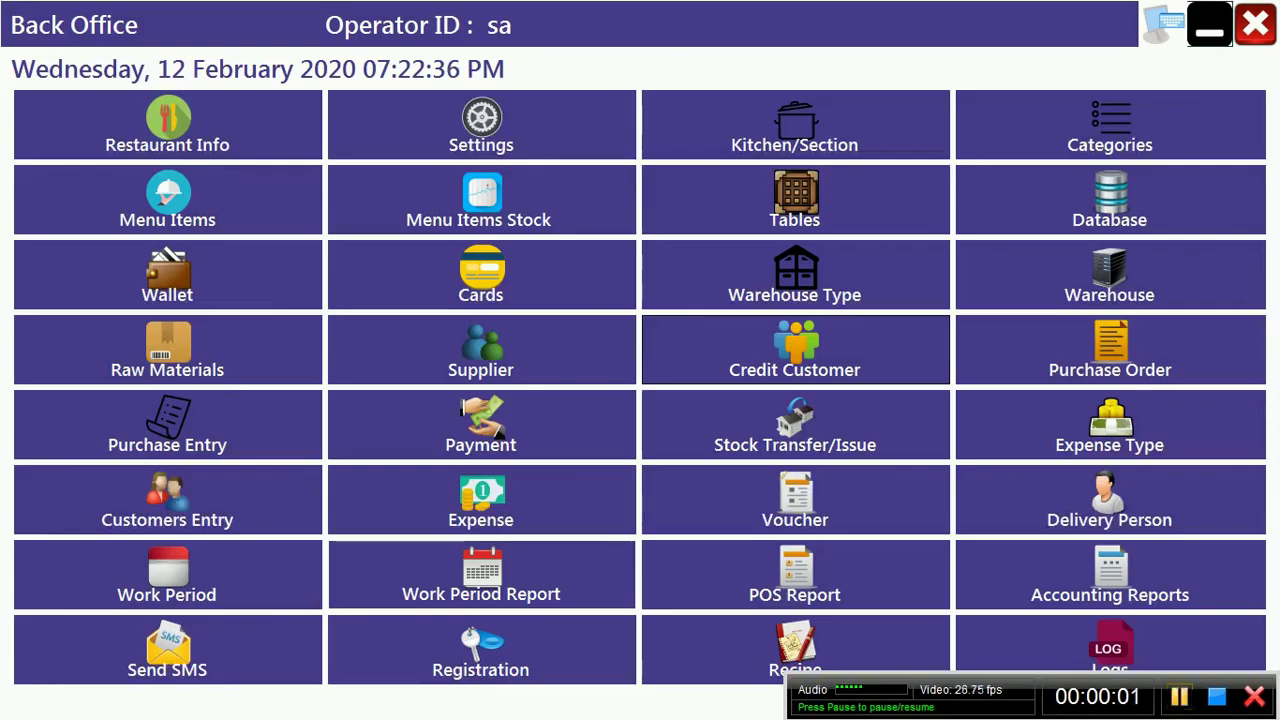
Step: Launch DSO Hotels Back Office and open the List of Warehouse Types from the main menu
{"action": "mouse_move", "coordinate": [775, 710]}
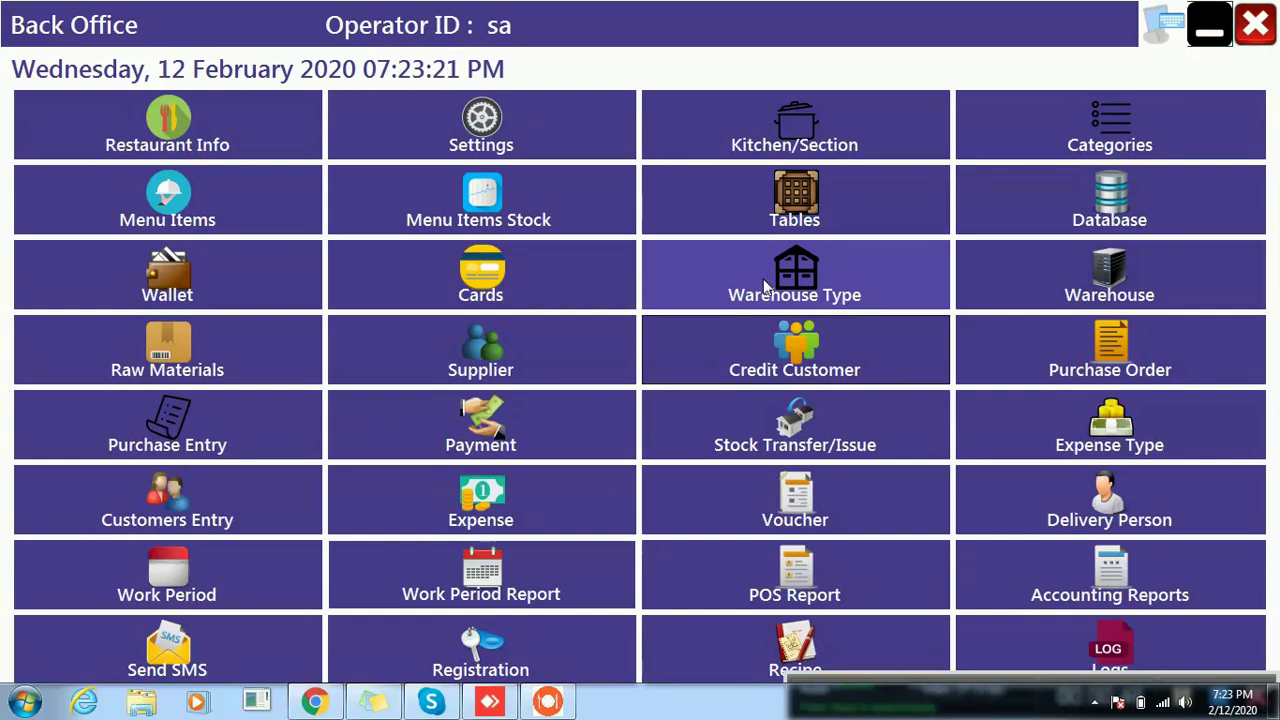
{"action": "left_click", "coordinate": [824, 288]}
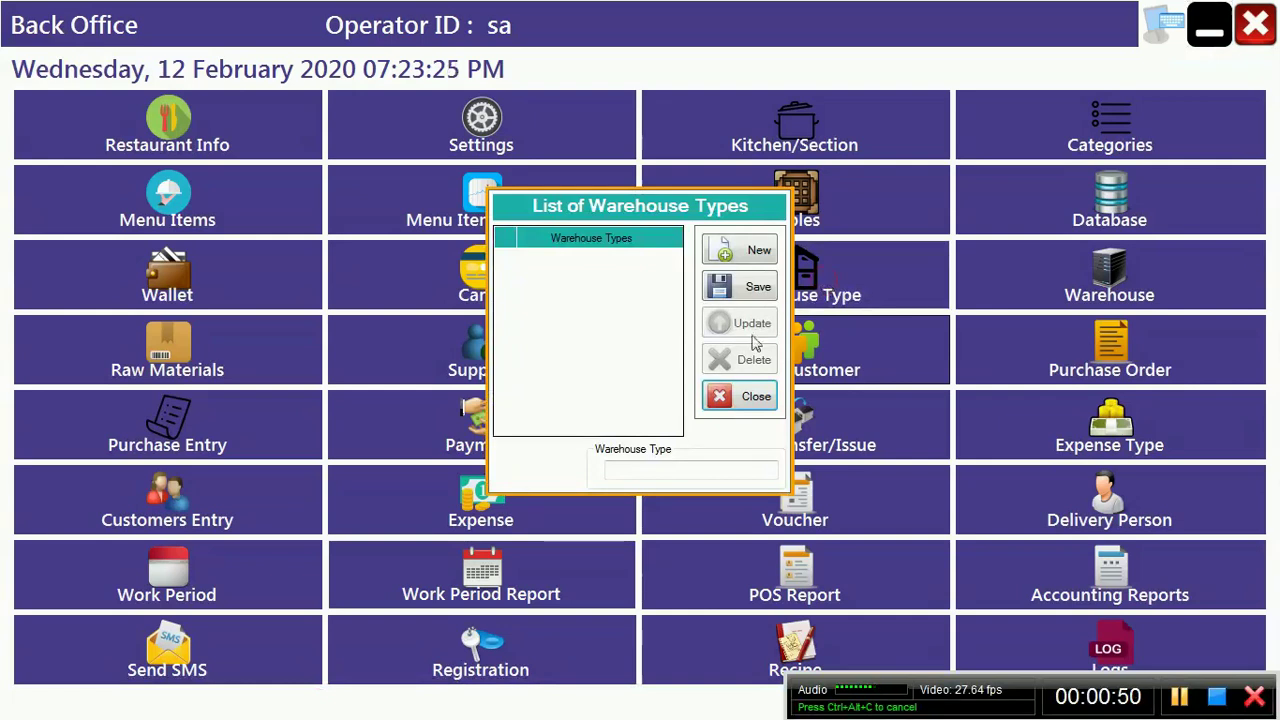
Step: Save VEG WAREHOUSE as a new warehouse type
{"action": "left_click", "coordinate": [652, 469]}
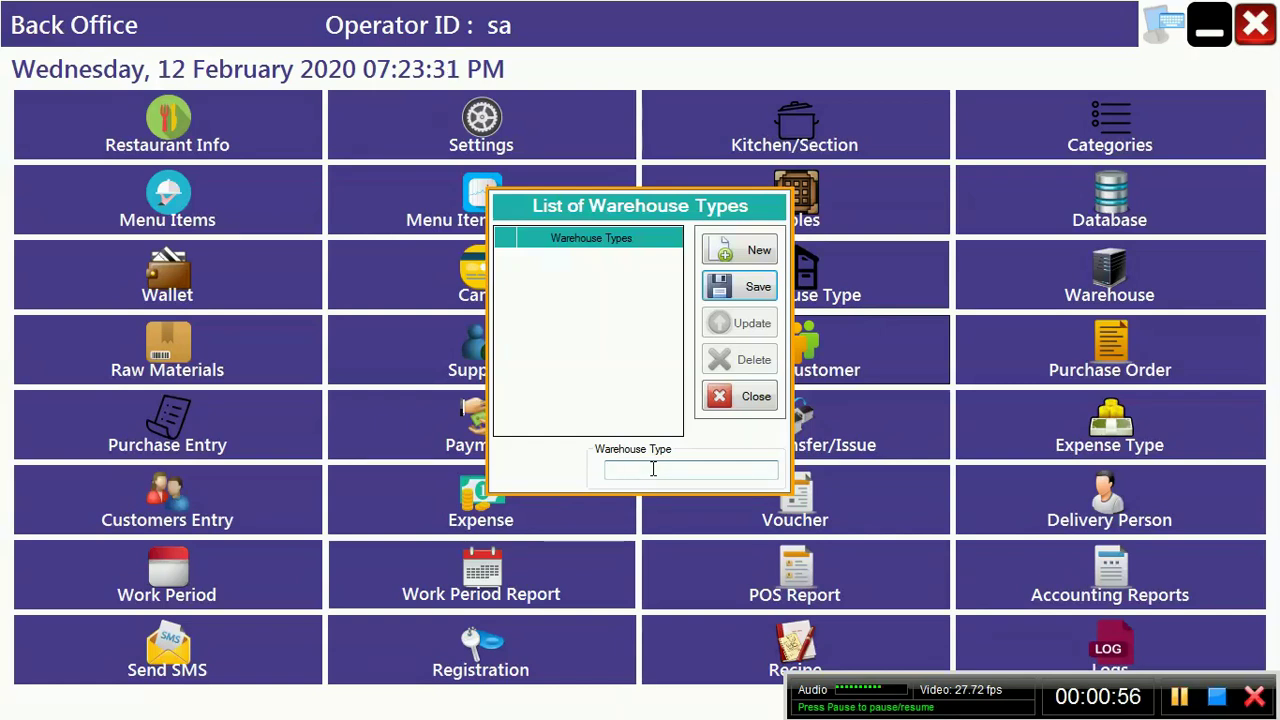
{"action": "type", "text": "VEG W"}
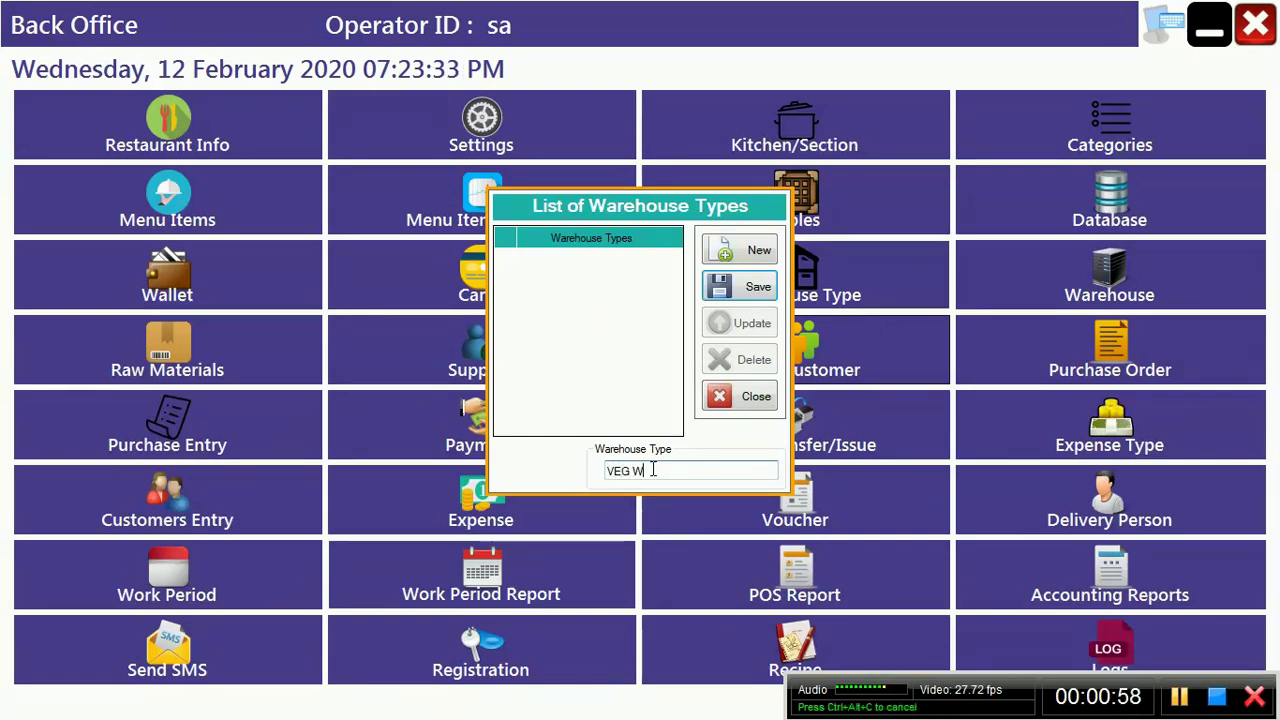
{"action": "type", "text": "AREHOUSE"}
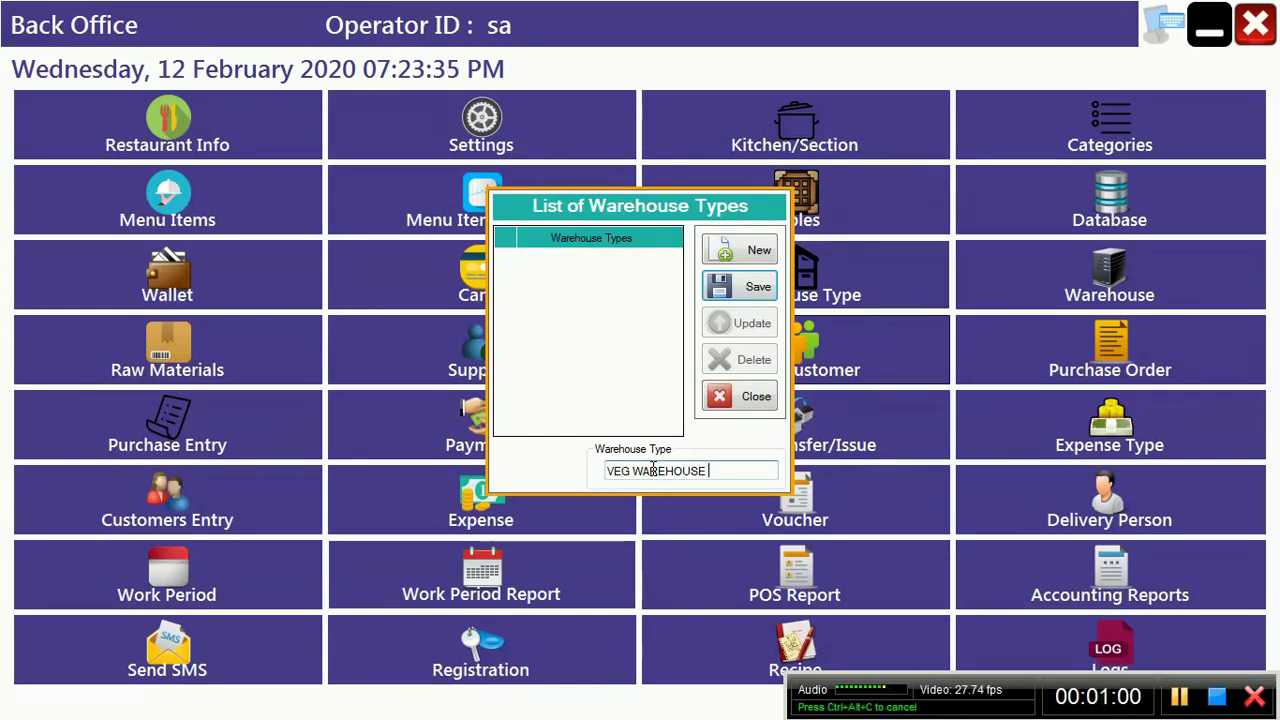
{"action": "key", "text": "Return"}
{"action": "key", "text": "Return"}
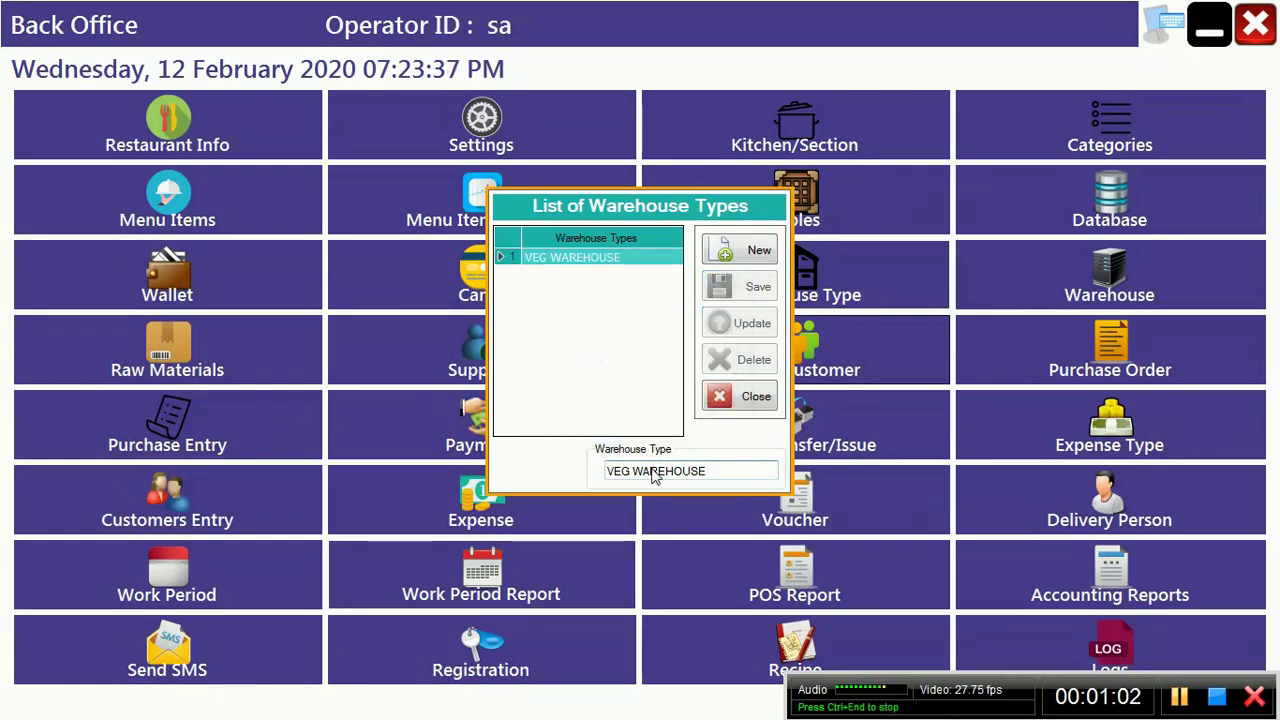
Step: Add NON VEG WAREHOUSE as a second warehouse type and close the list
{"action": "left_click", "coordinate": [748, 251]}
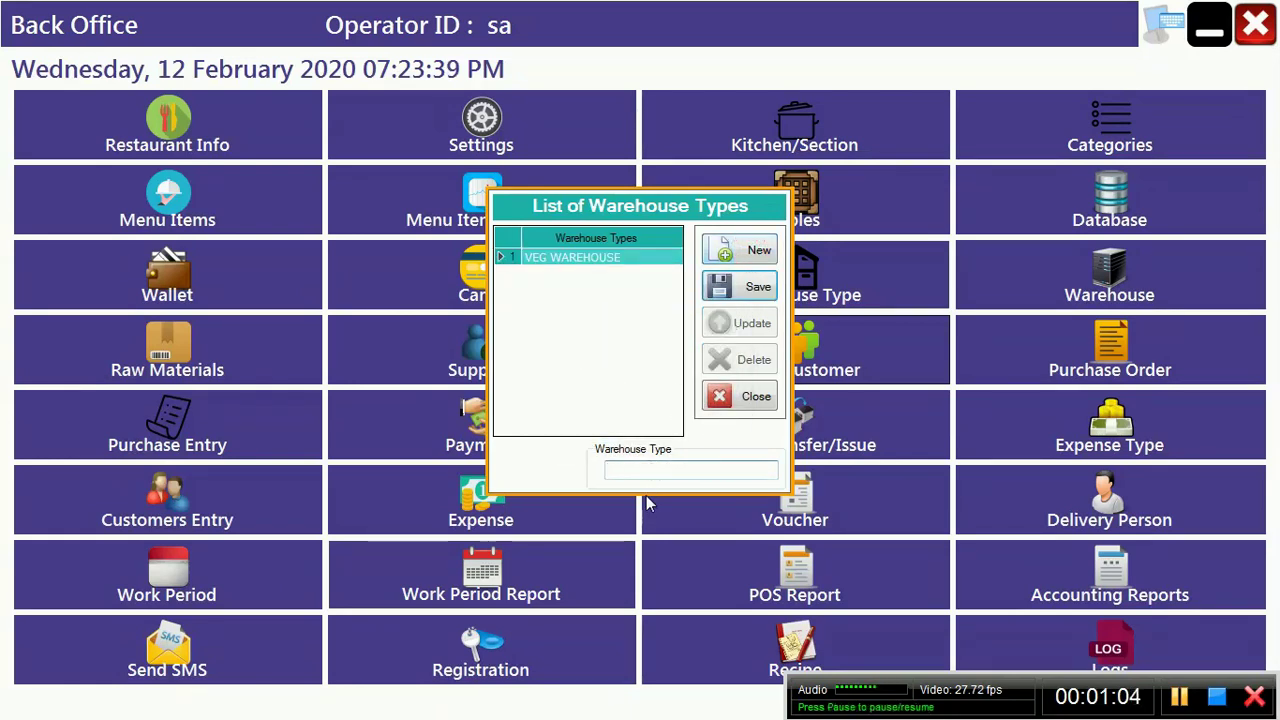
{"action": "left_click", "coordinate": [666, 466]}
{"action": "type", "text": "NON V"}
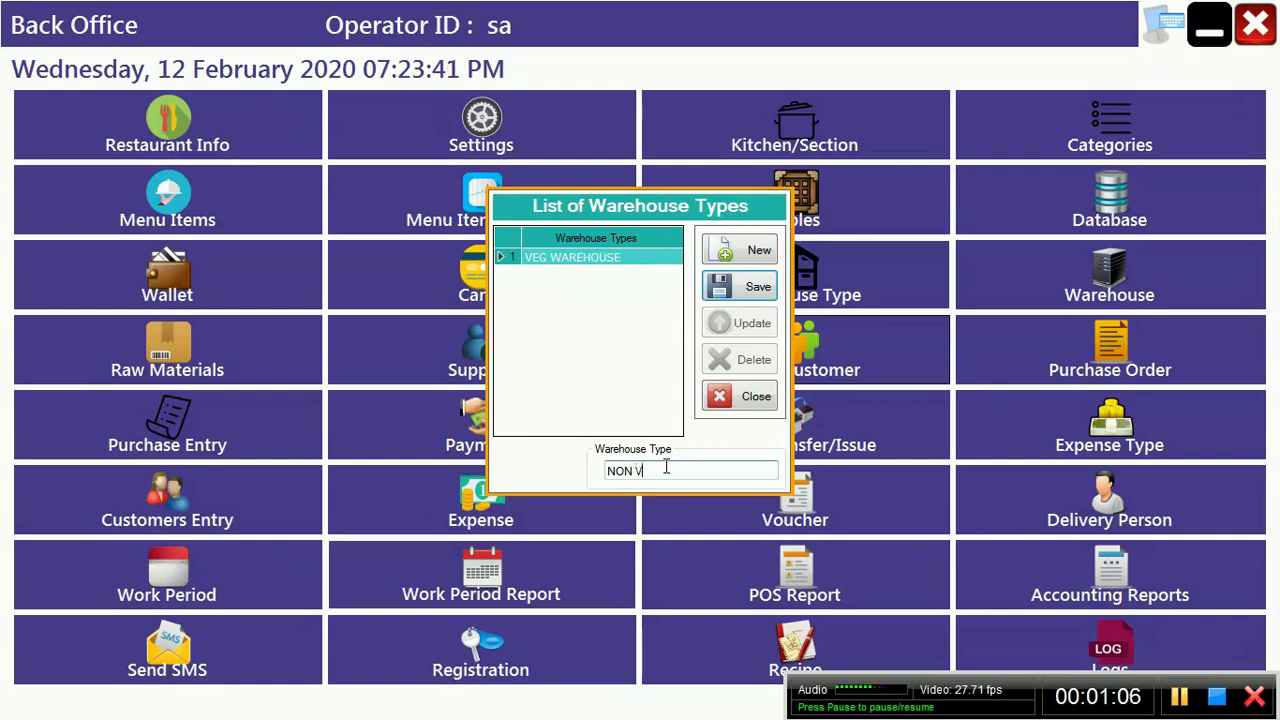
{"action": "type", "text": "EG WAREH"}
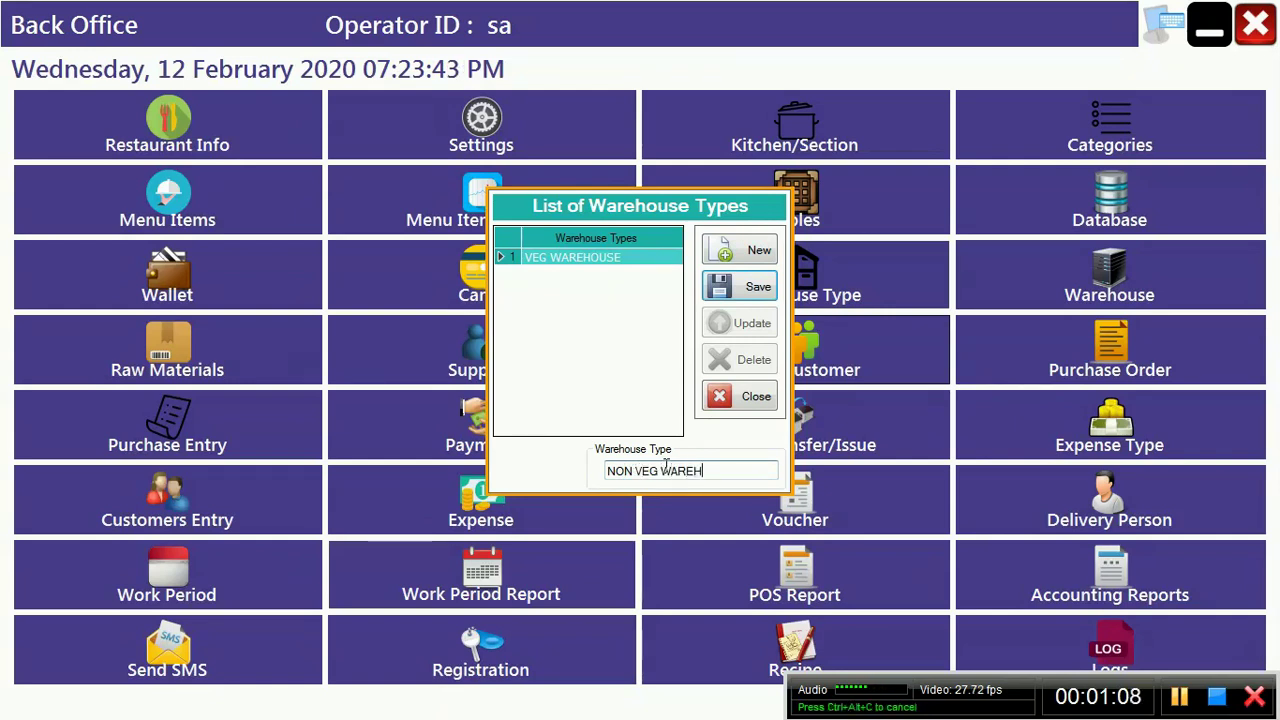
{"action": "type", "text": "OUYSE"}
{"action": "key", "text": "BackSpace"}
{"action": "key", "text": "BackSpace"}
{"action": "key", "text": "BackSpace"}
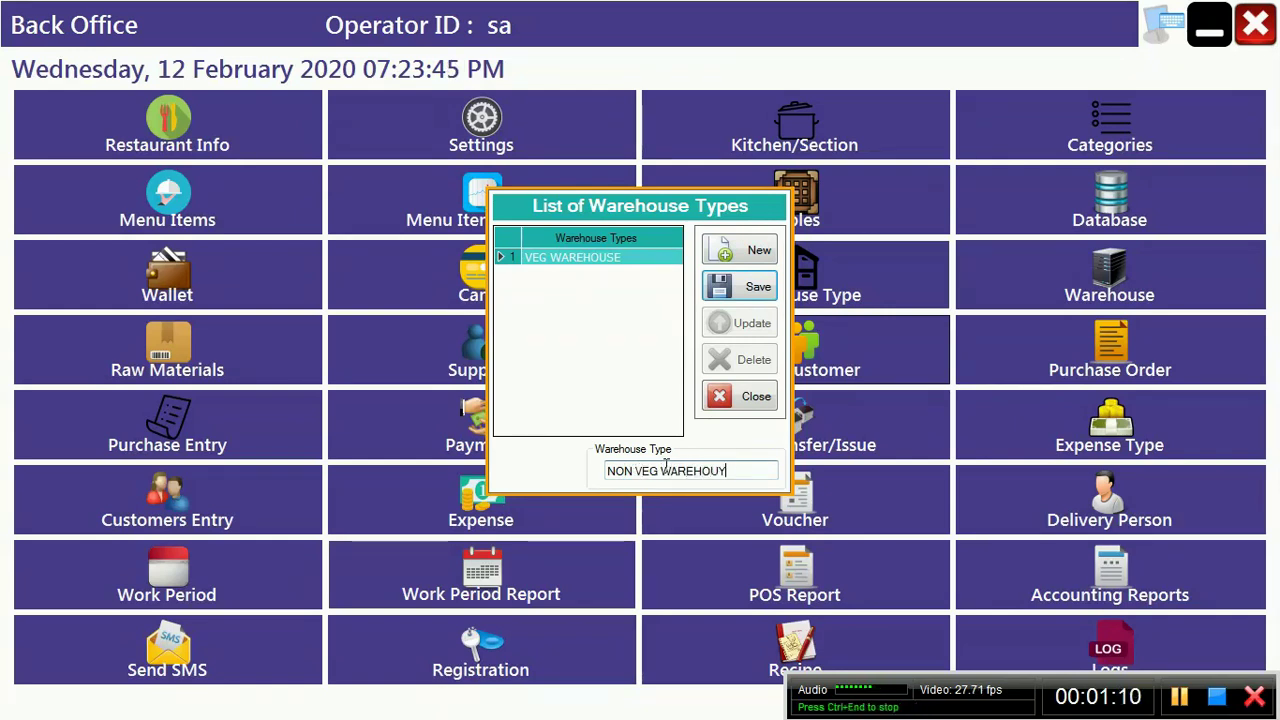
{"action": "type", "text": "S"}
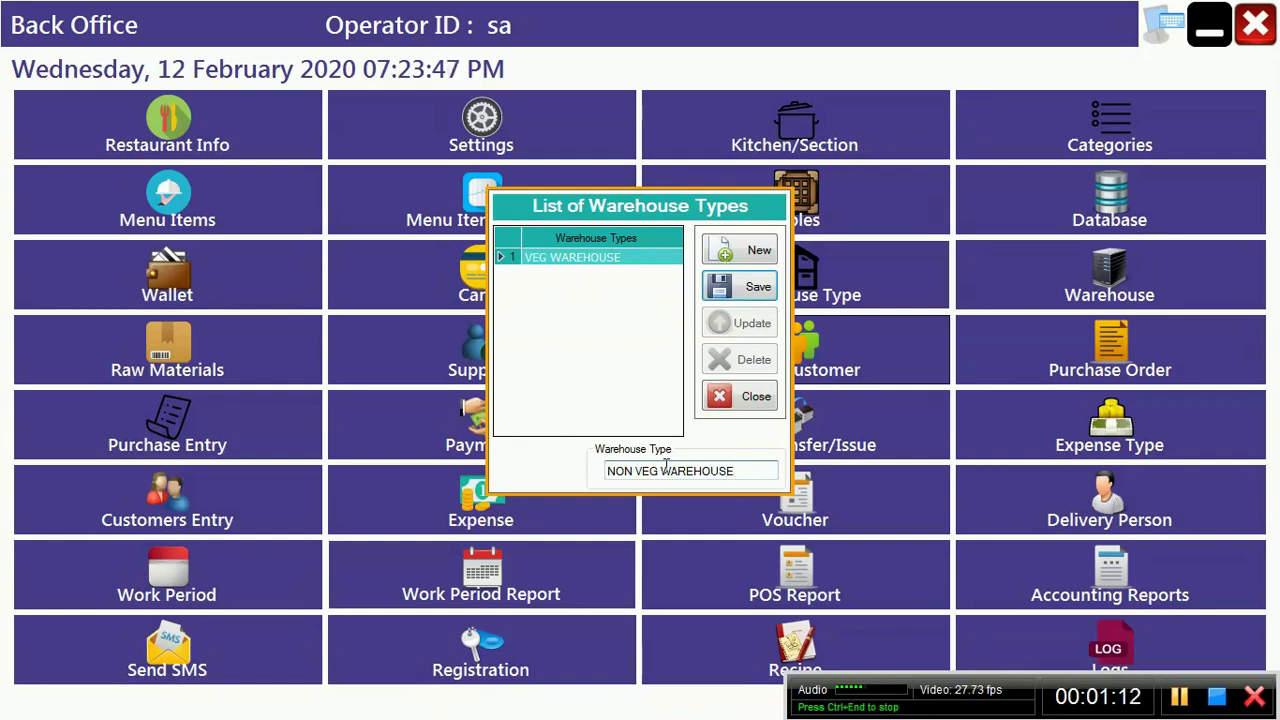
{"action": "type", "text": "E"}
{"action": "key", "text": "Return"}
{"action": "key", "text": "Return"}
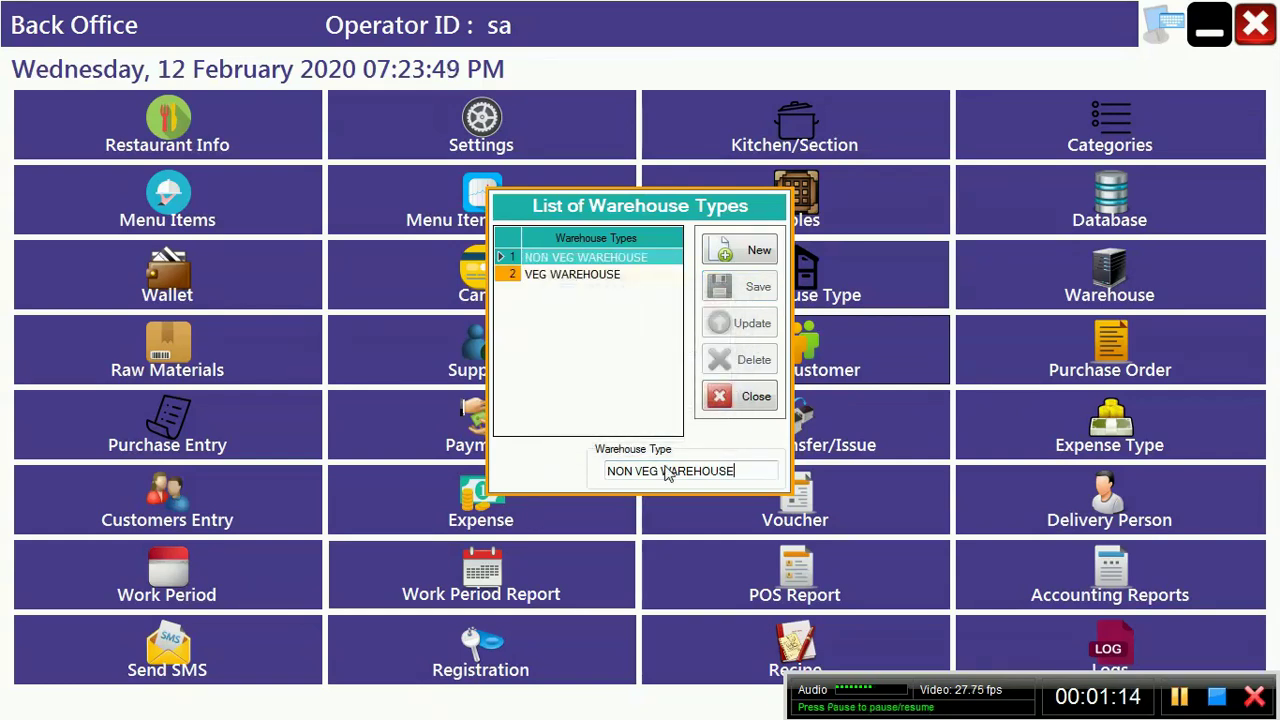
{"action": "left_click", "coordinate": [755, 400]}
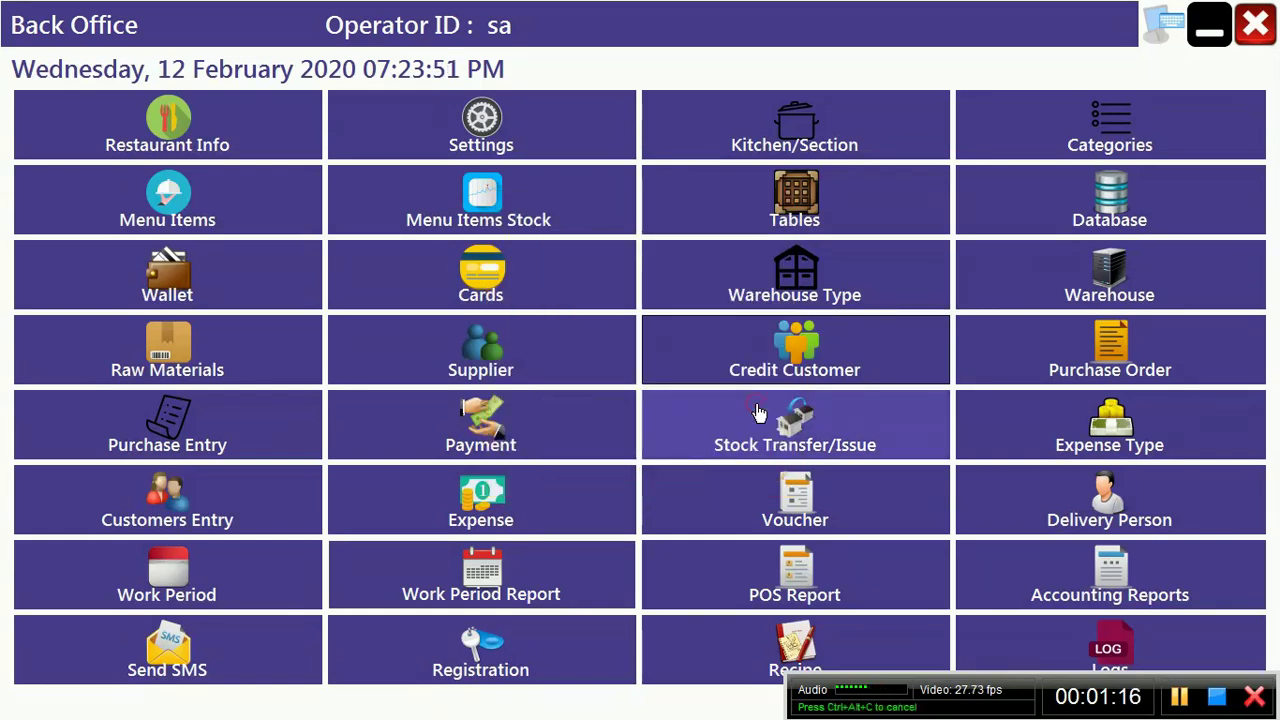
Step: Open the warehouse list and enter VEGETABLE HOUSE as the new warehouse name
{"action": "left_click", "coordinate": [1073, 290]}
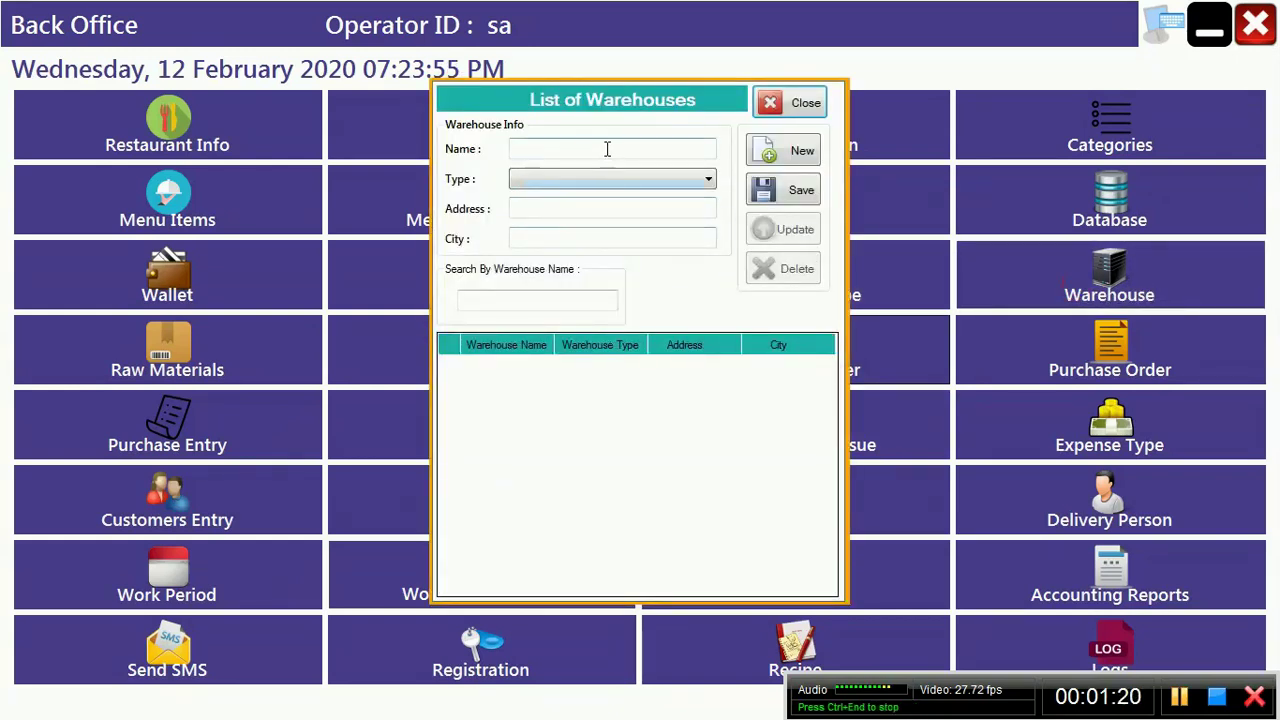
{"action": "left_click", "coordinate": [606, 147]}
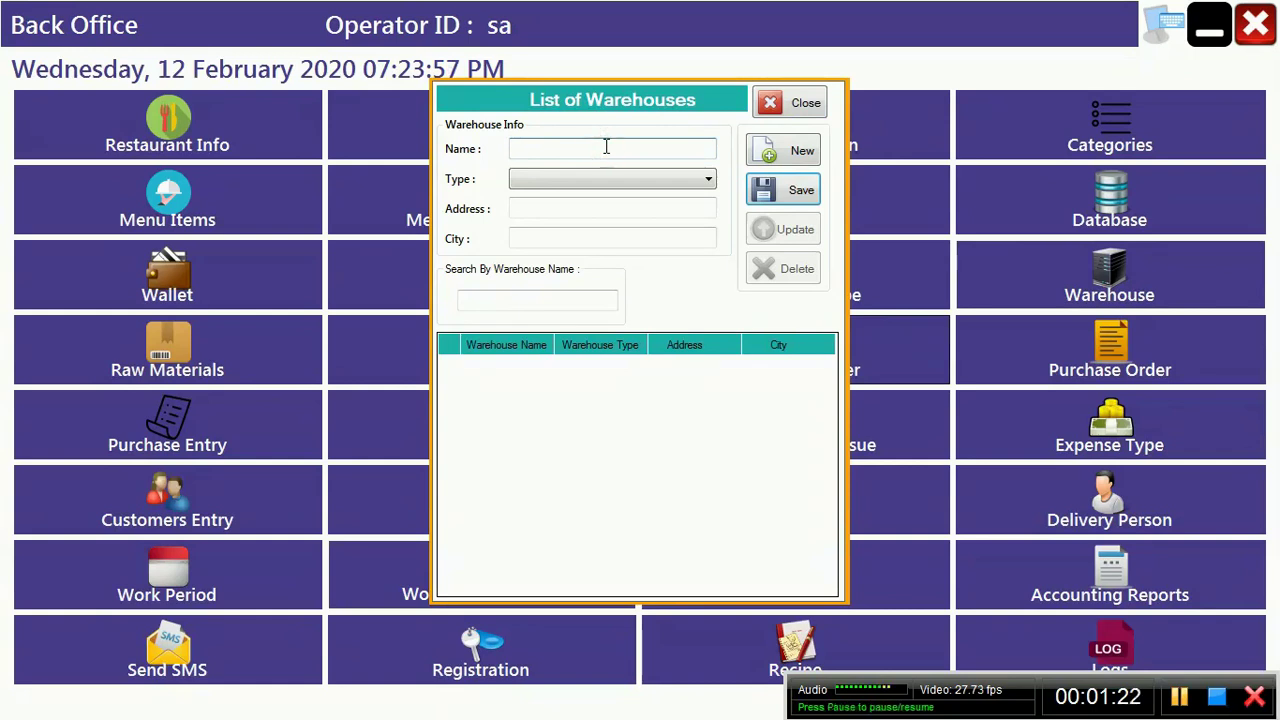
{"action": "type", "text": "VEGETABL"}
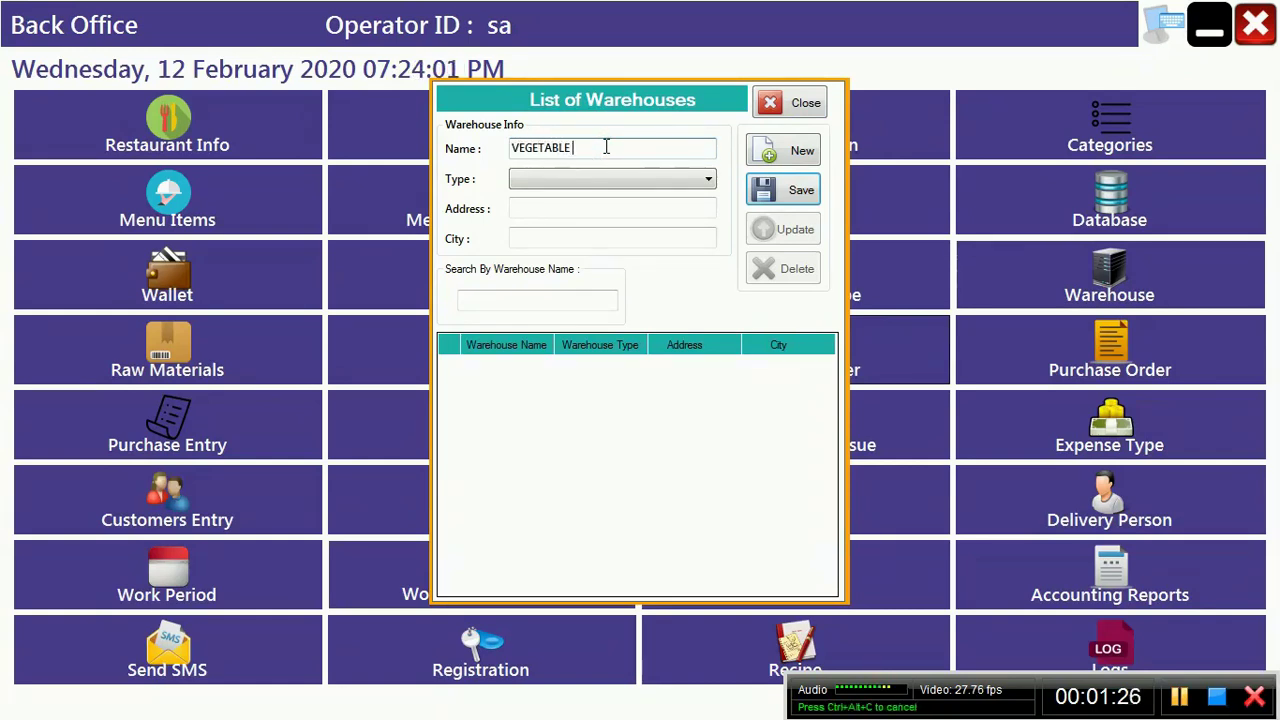
{"action": "type", "text": "E "}
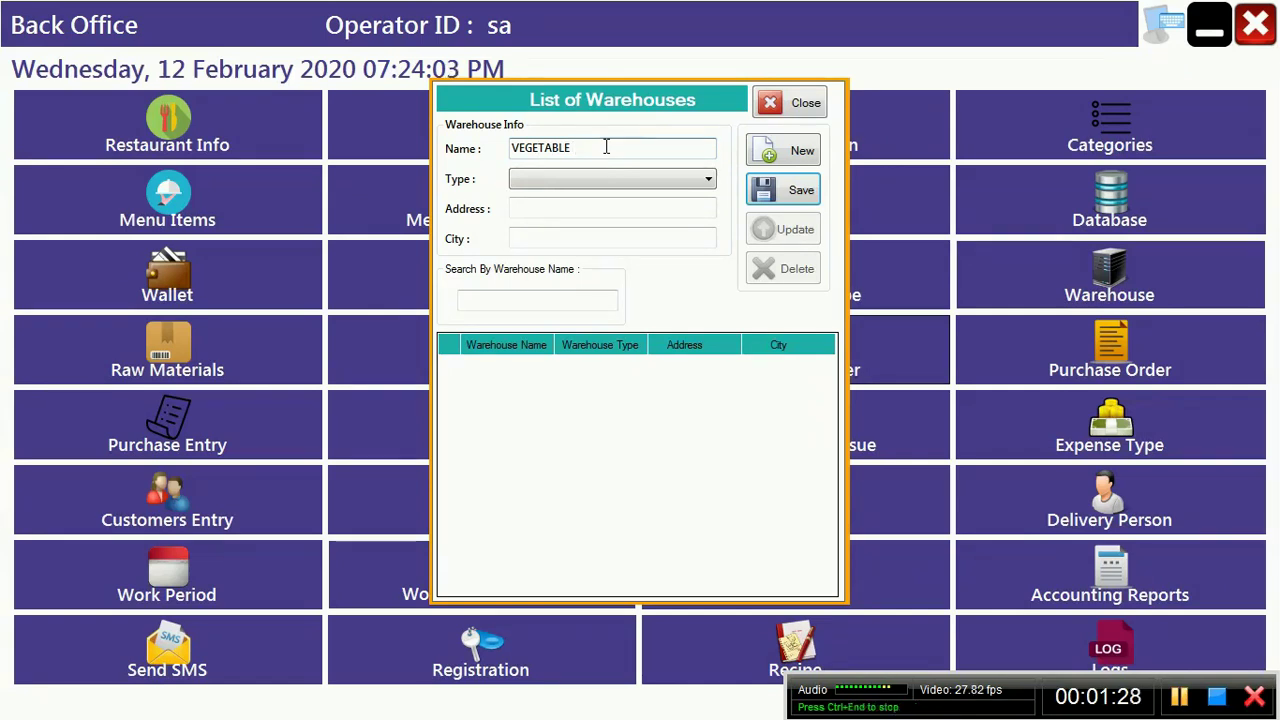
{"action": "type", "text": "HOUSE"}
{"action": "key", "text": "Tab"}
{"action": "key", "text": "Down"}
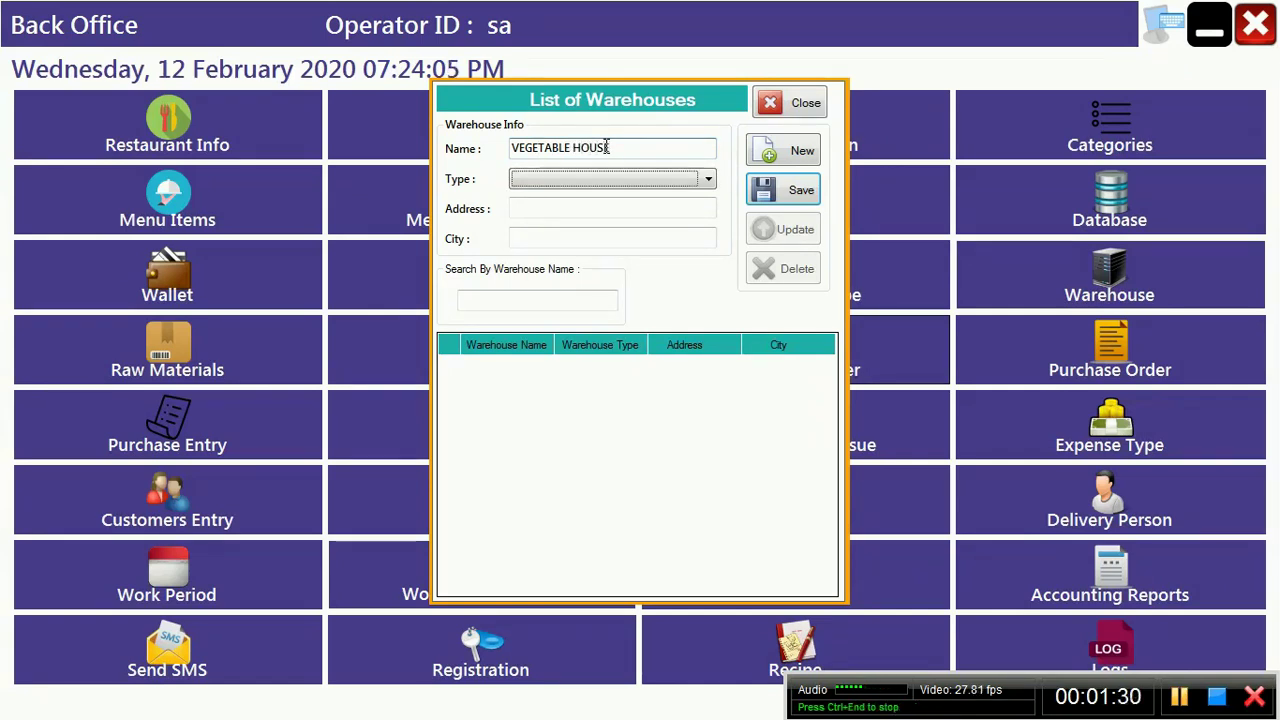
{"action": "key", "text": "Down"}
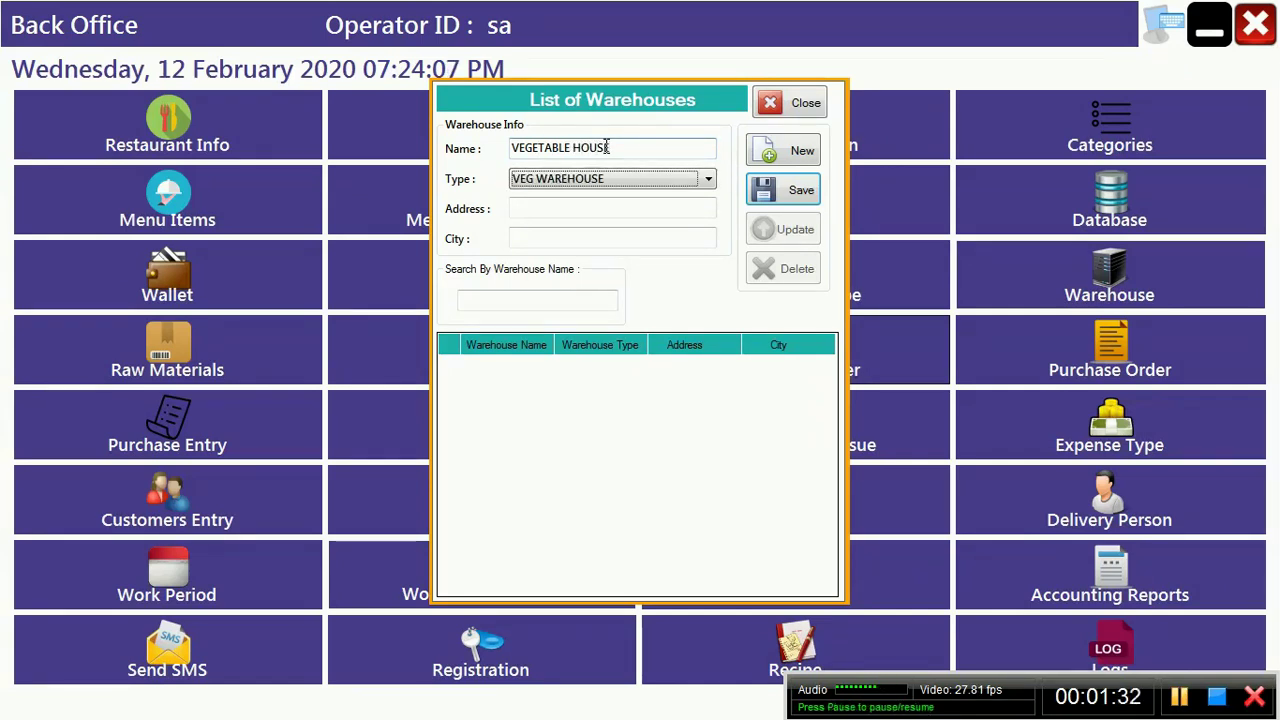
{"action": "key", "text": "Up"}
{"action": "key", "text": "Down"}
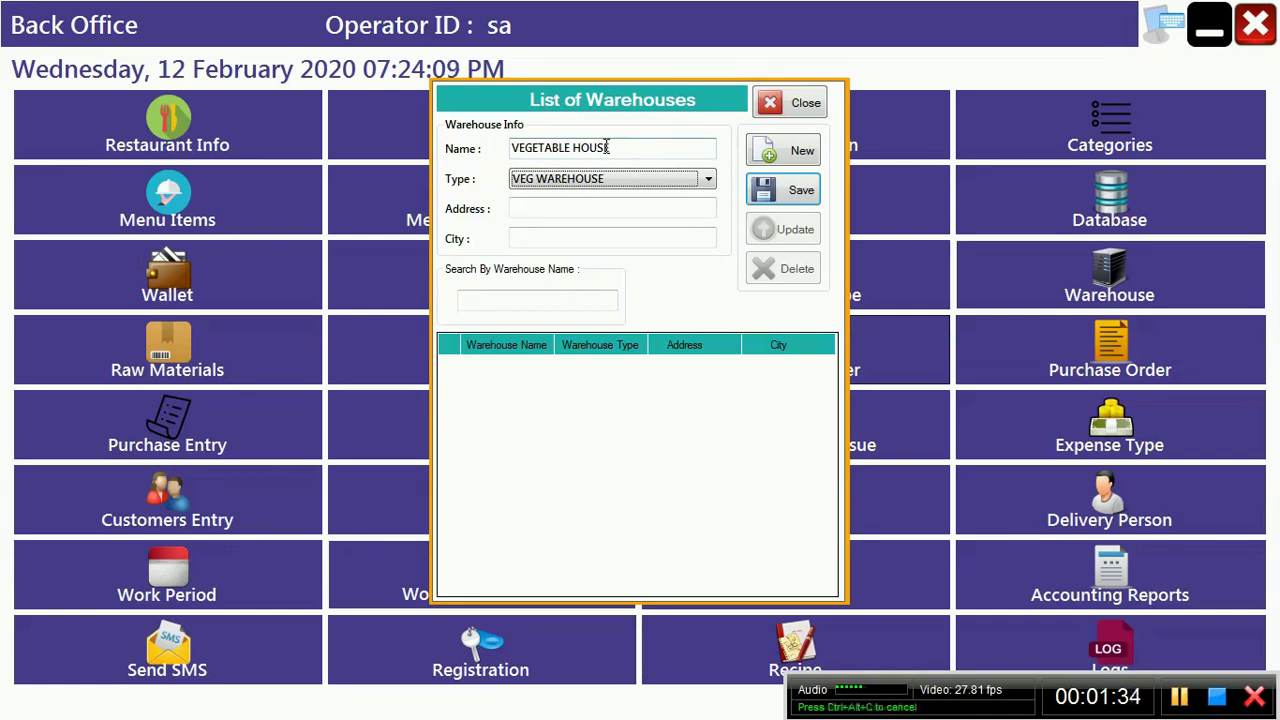
{"action": "key", "text": "Tab"}
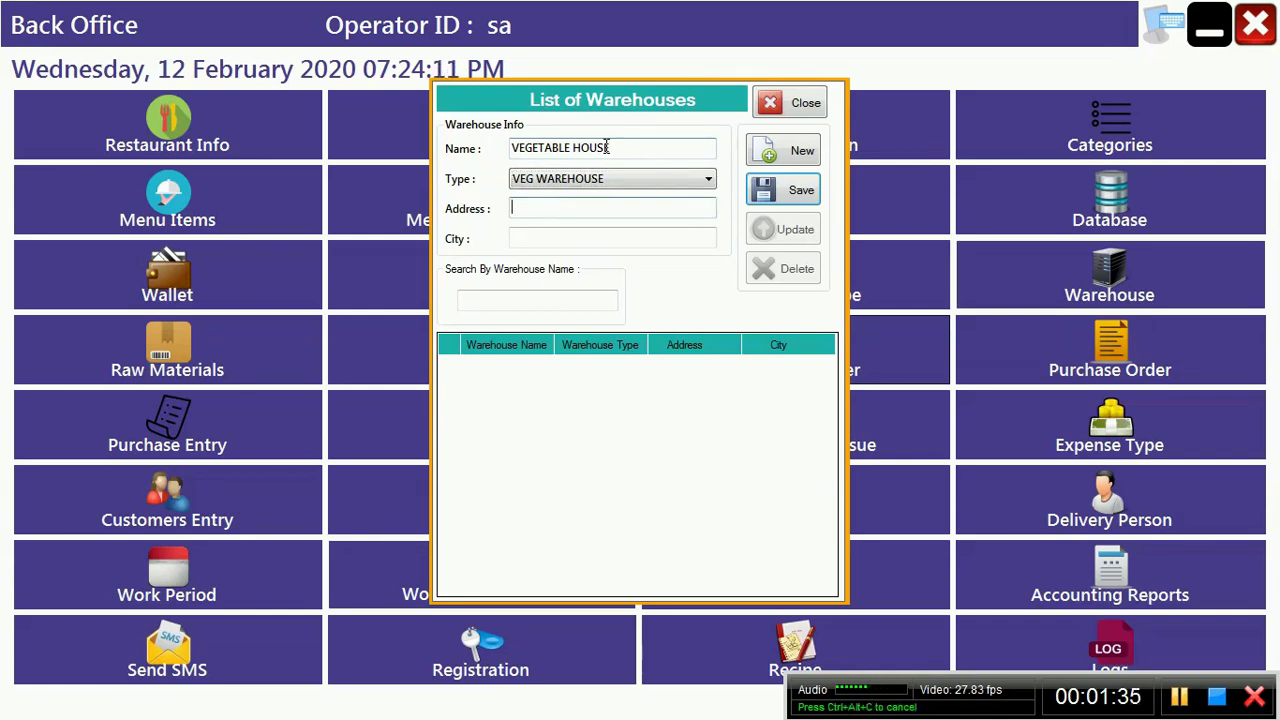
Step: Set type NON VEG WAREHOUSE, address MODEL TOWN and city USA, then save the warehouse
{"action": "left_click", "coordinate": [600, 178]}
{"action": "key", "text": "Up"}
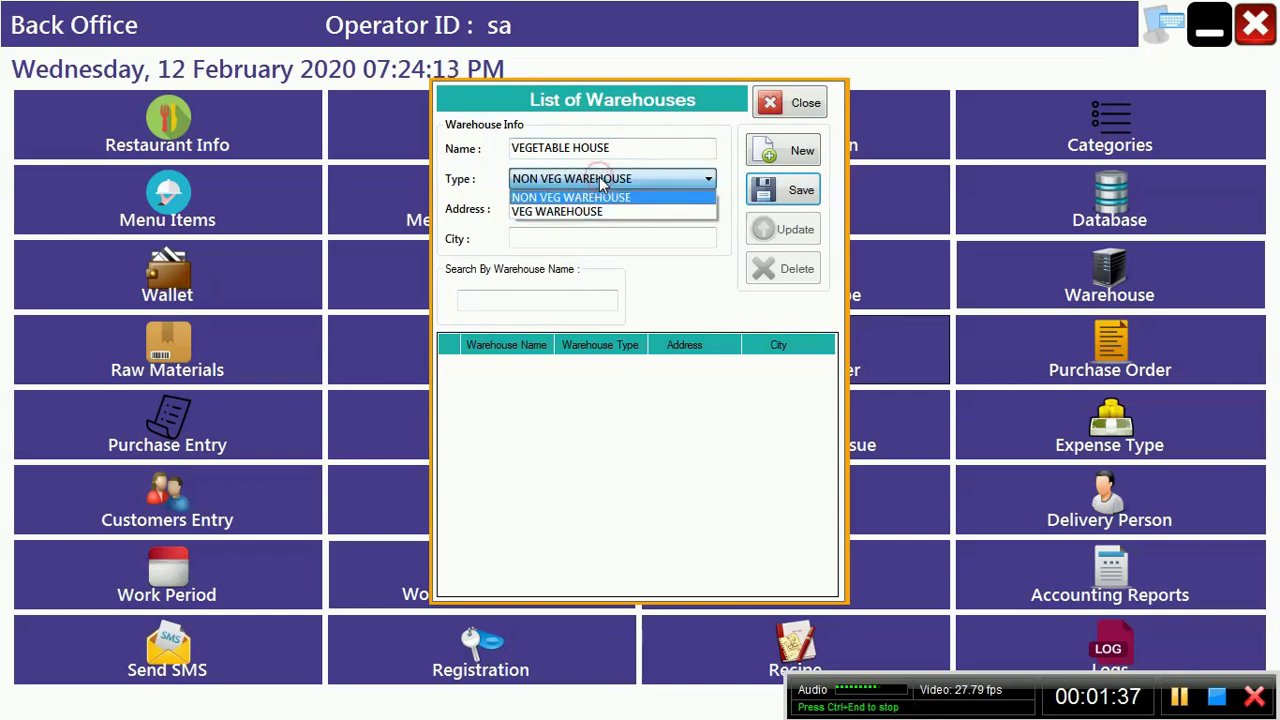
{"action": "key", "text": "Return"}
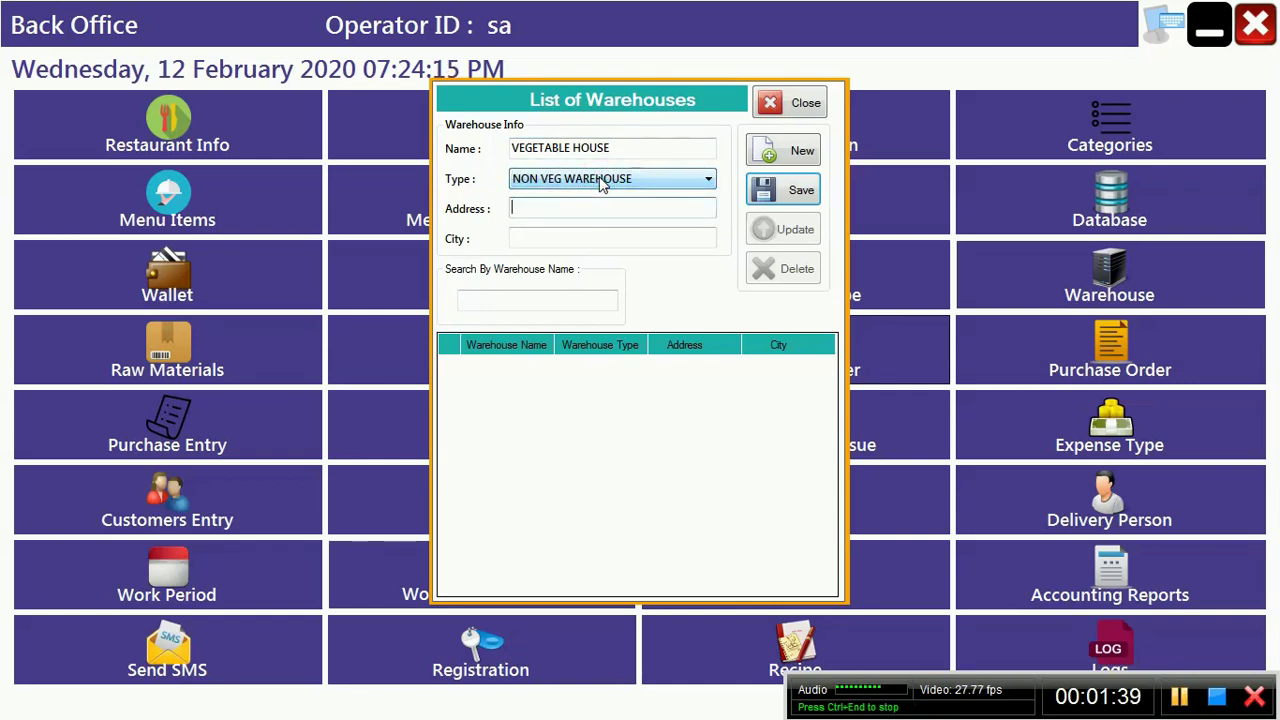
{"action": "type", "text": "MODEL TO"}
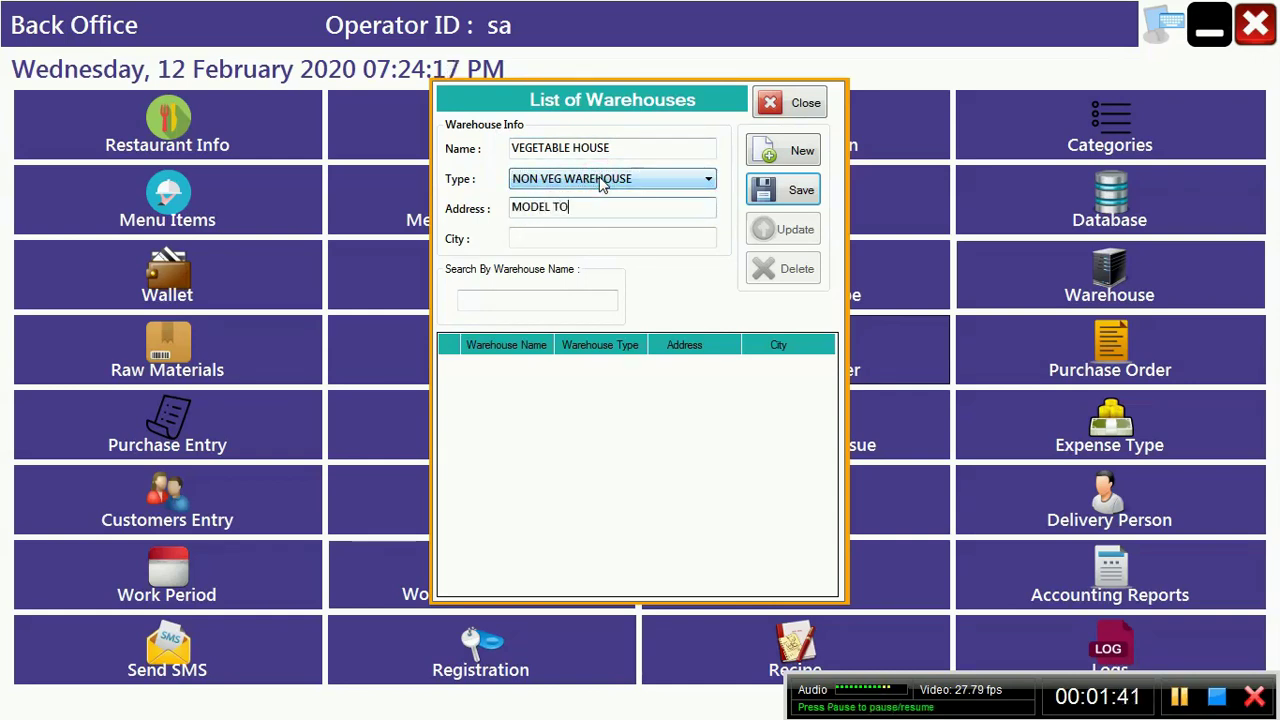
{"action": "type", "text": "WN"}
{"action": "key", "text": "Tab"}
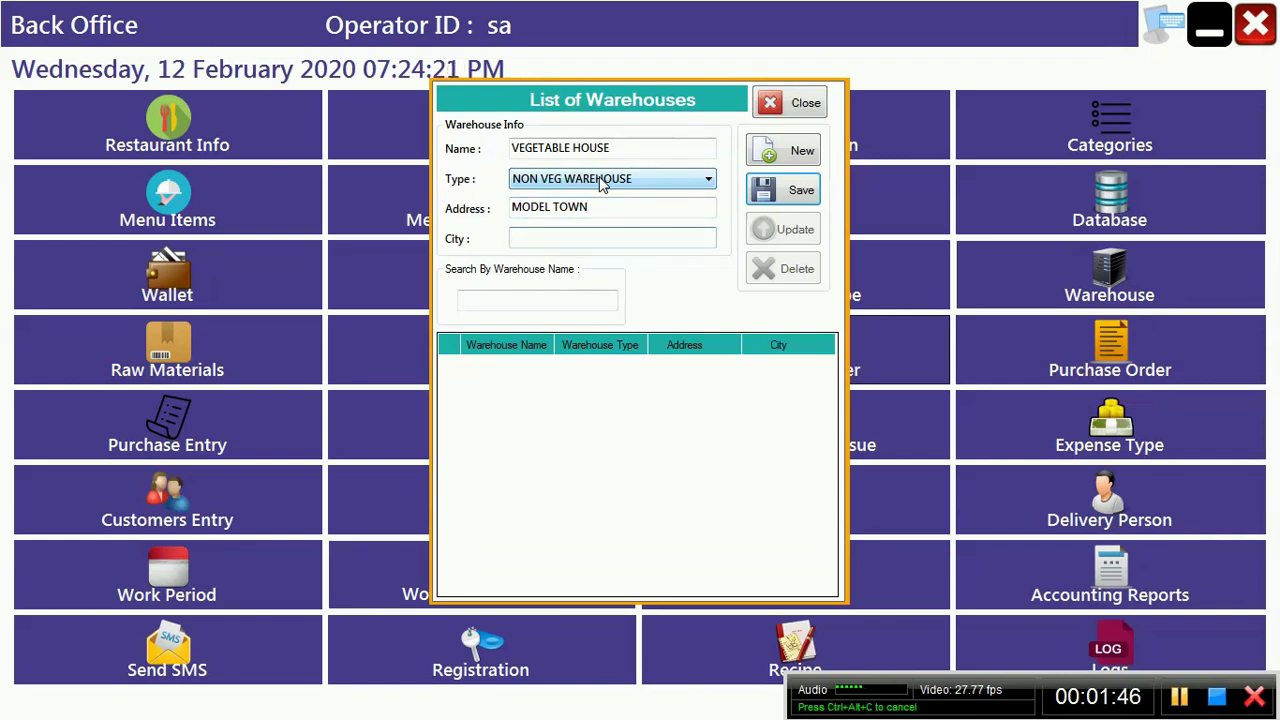
{"action": "type", "text": "US"}
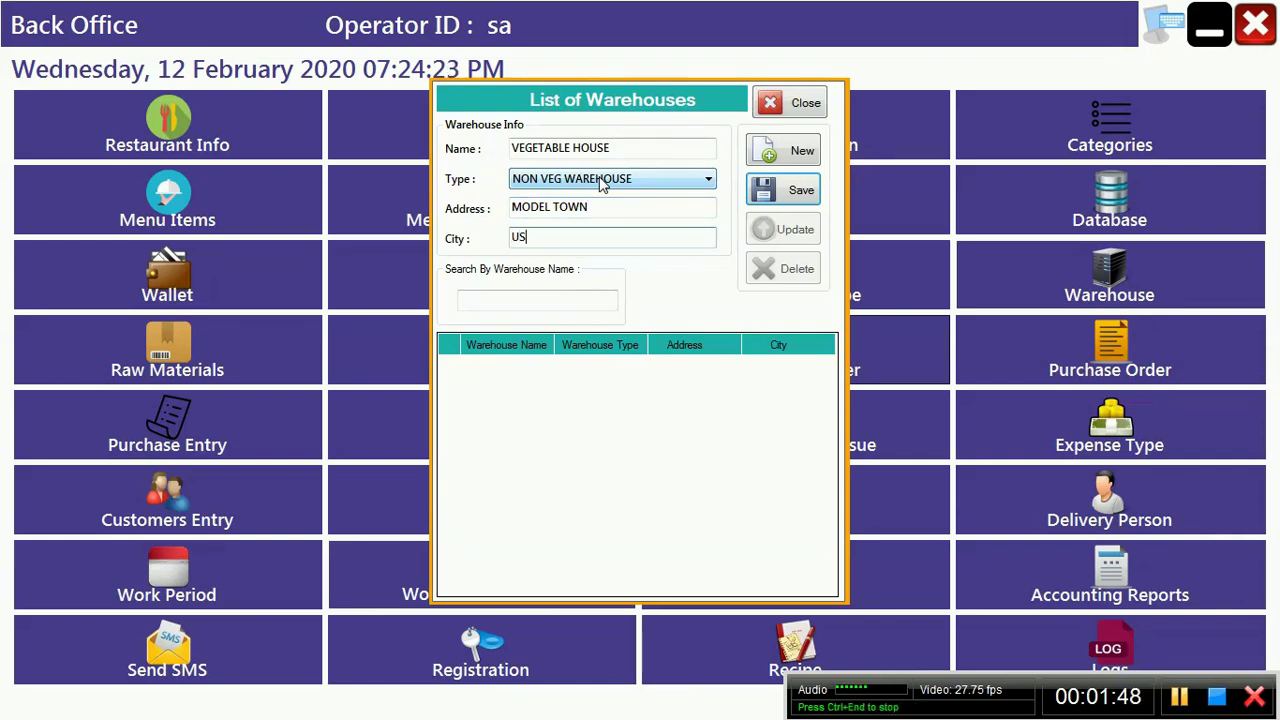
{"action": "type", "text": "A"}
{"action": "left_click", "coordinate": [802, 197]}
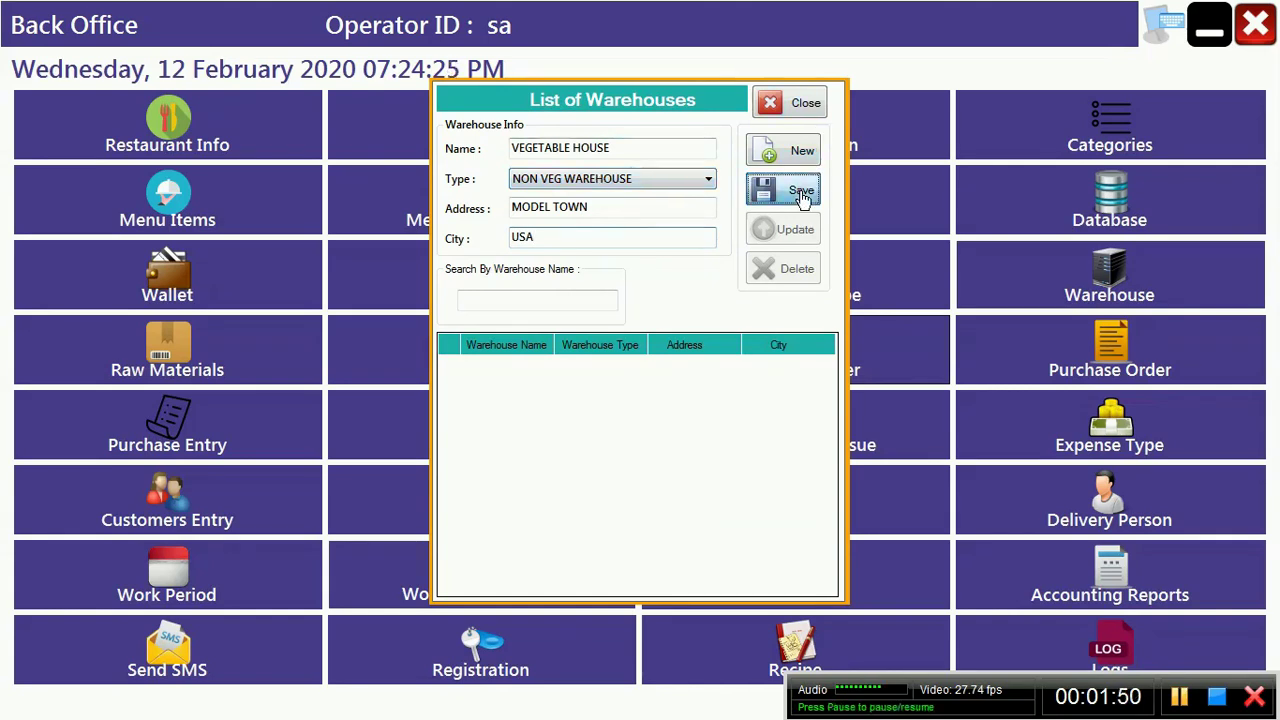
{"action": "key", "text": "Return"}
Step: Start a new warehouse named CHCIKEN HOUSE with type VEG WAREHOUSE
{"action": "left_click", "coordinate": [802, 150]}
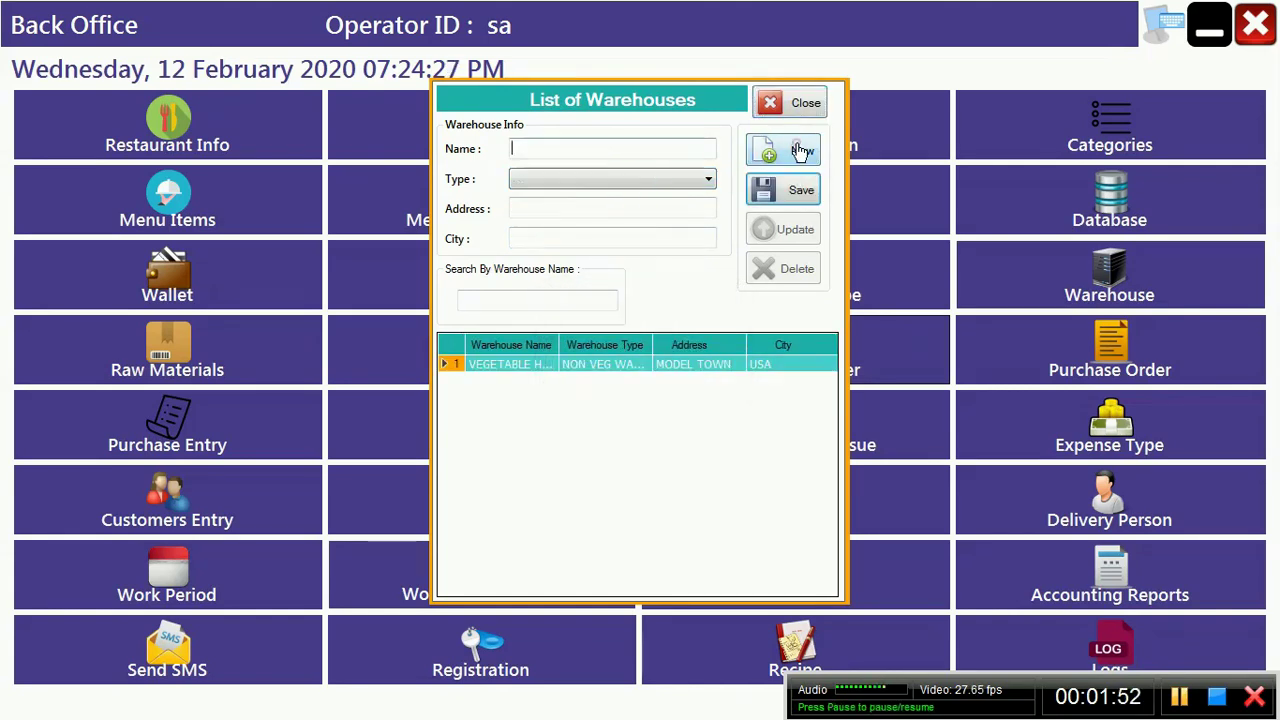
{"action": "type", "text": "NO"}
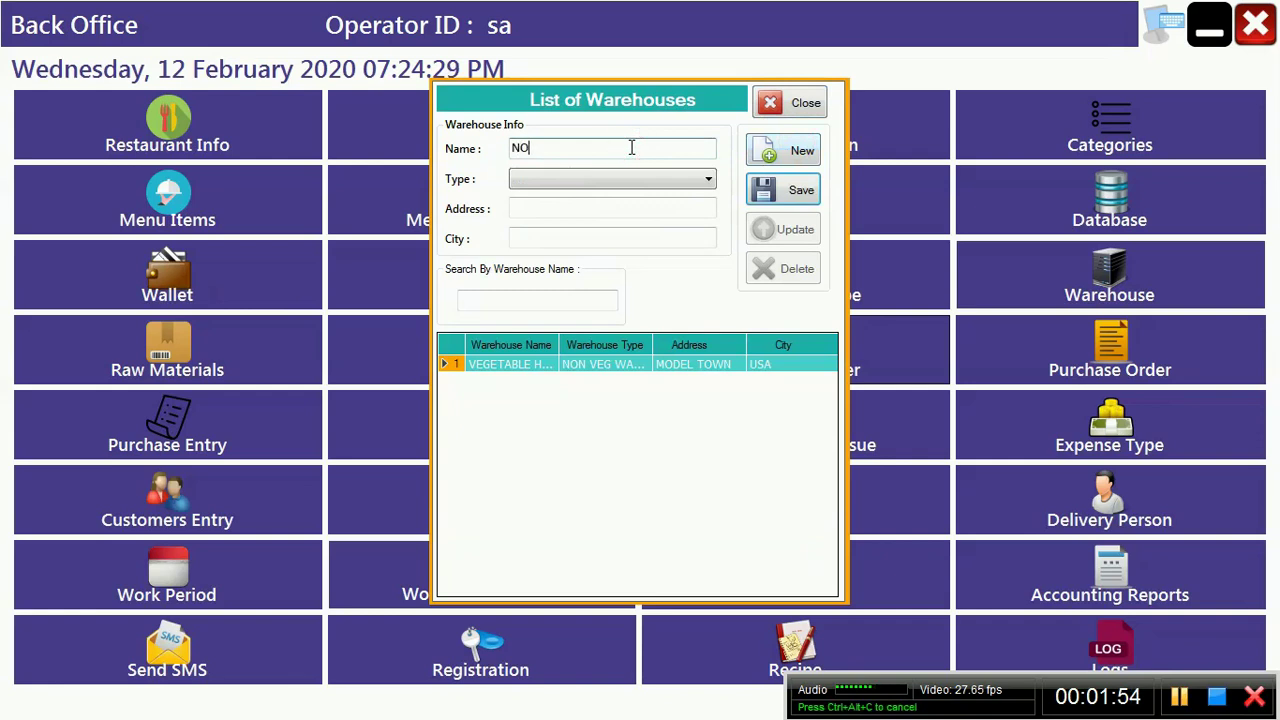
{"action": "type", "text": "N VEG"}
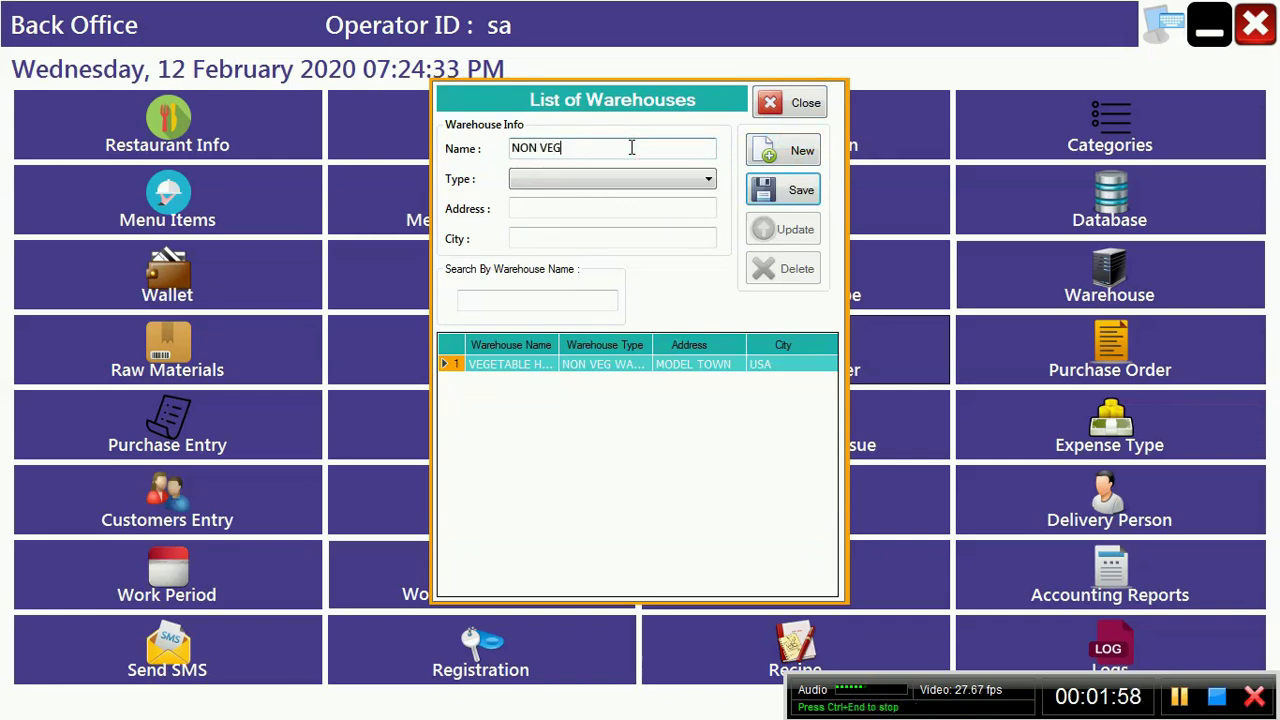
{"action": "key", "text": "BackSpace"}
{"action": "key", "text": "BackSpace"}
{"action": "key", "text": "BackSpace"}
{"action": "key", "text": "BackSpace"}
{"action": "key", "text": "BackSpace"}
{"action": "type", "text": "CHO"}
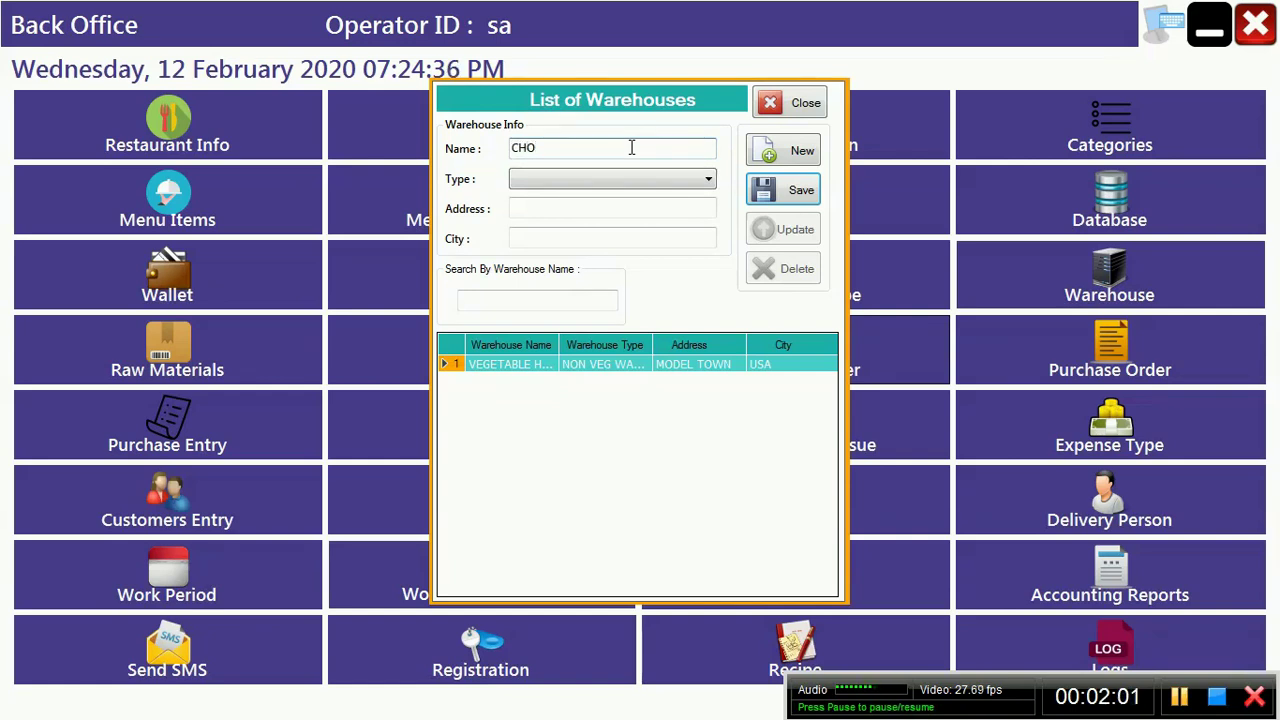
{"action": "key", "text": "BackSpace"}
{"action": "type", "text": "CI"}
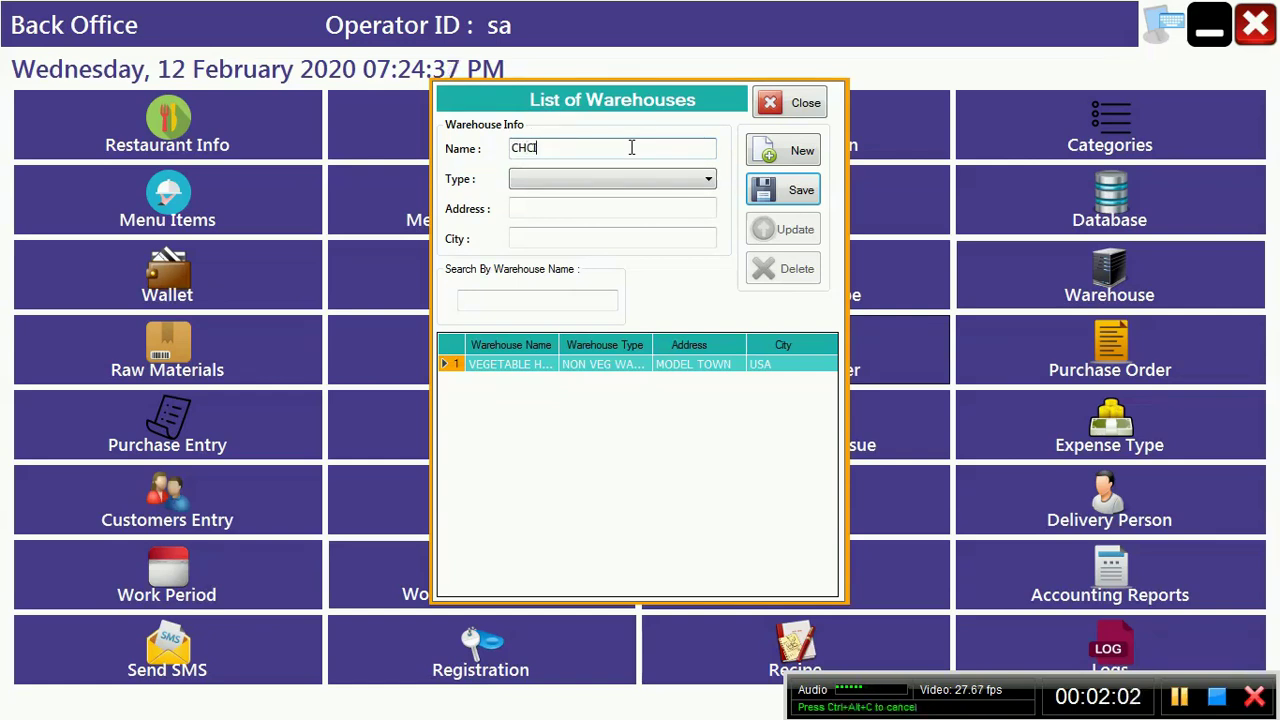
{"action": "type", "text": "KEN HOUSE"}
{"action": "key", "text": "Tab"}
{"action": "key", "text": "Down"}
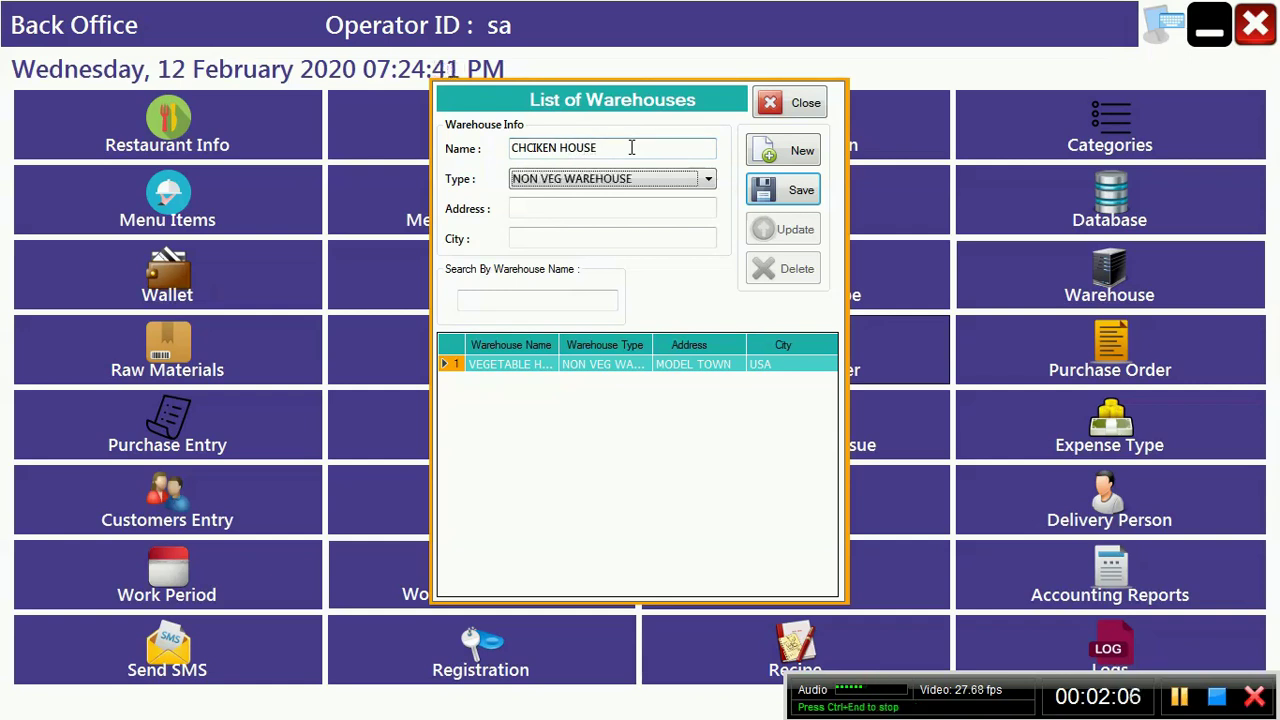
{"action": "key", "text": "Down"}
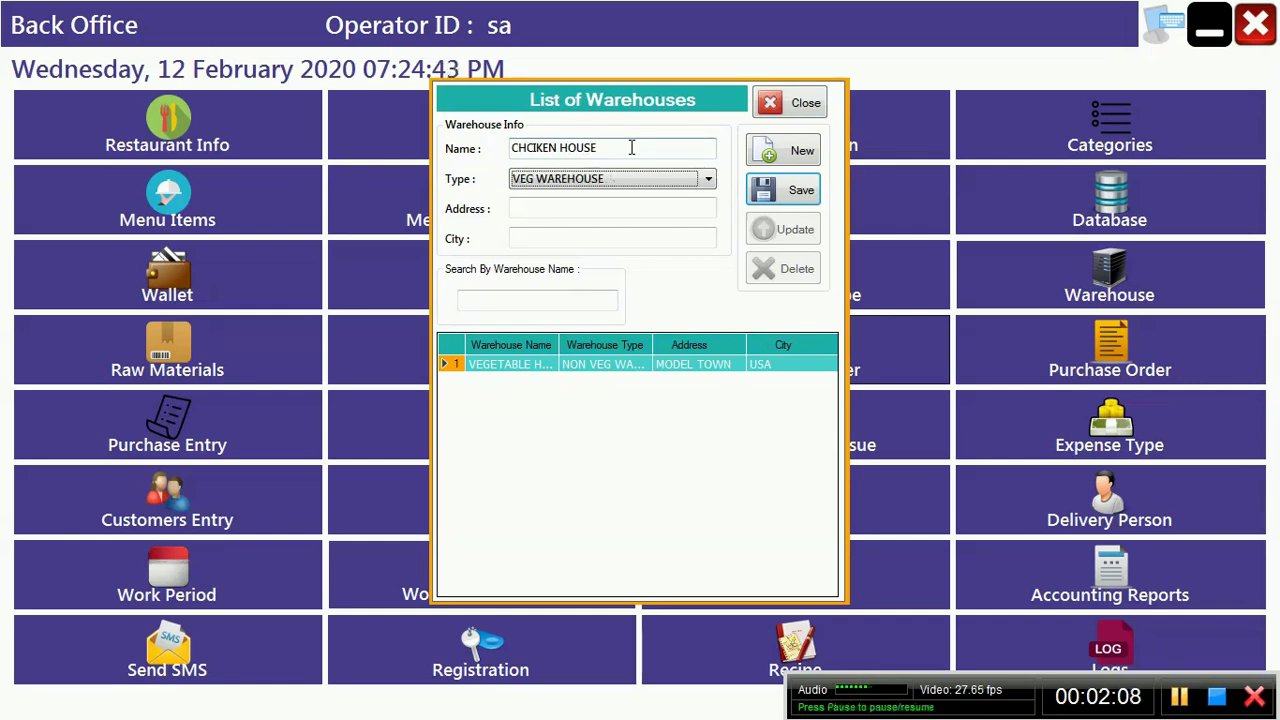
Step: Enter address MODEL TOWN and city USA, save, and close the warehouse list
{"action": "key", "text": "Tab"}
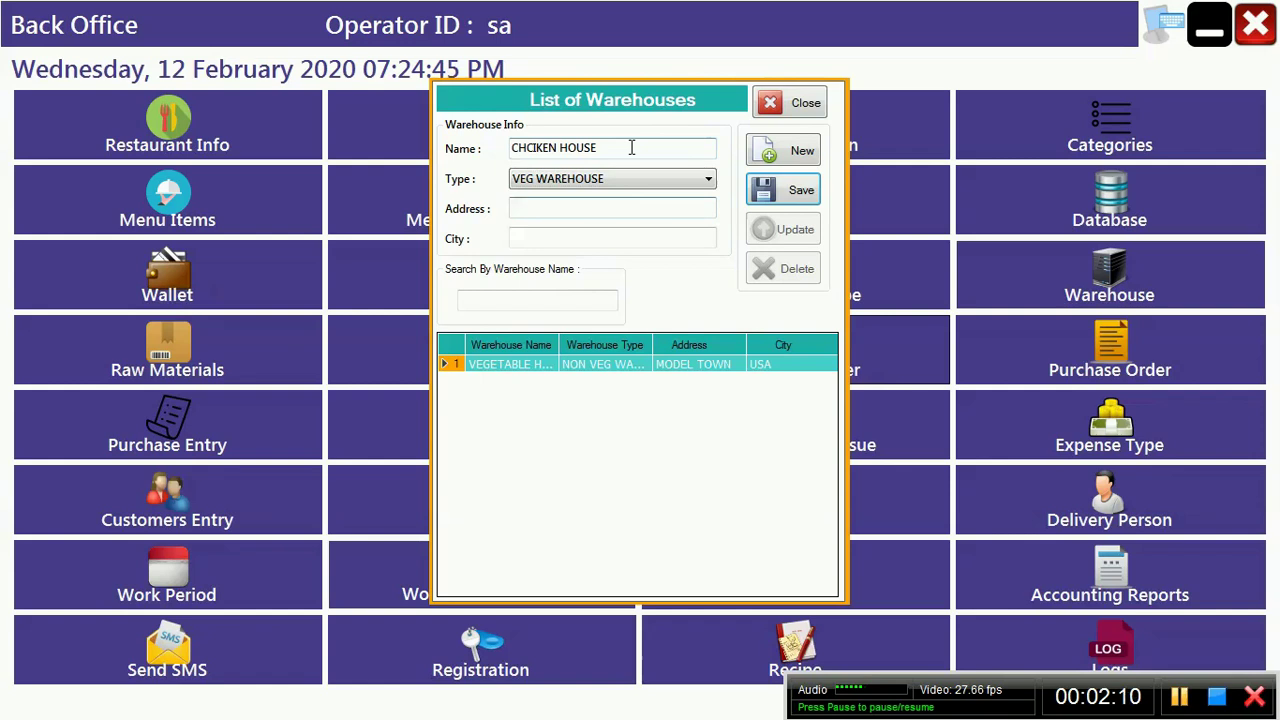
{"action": "type", "text": "MODEL "}
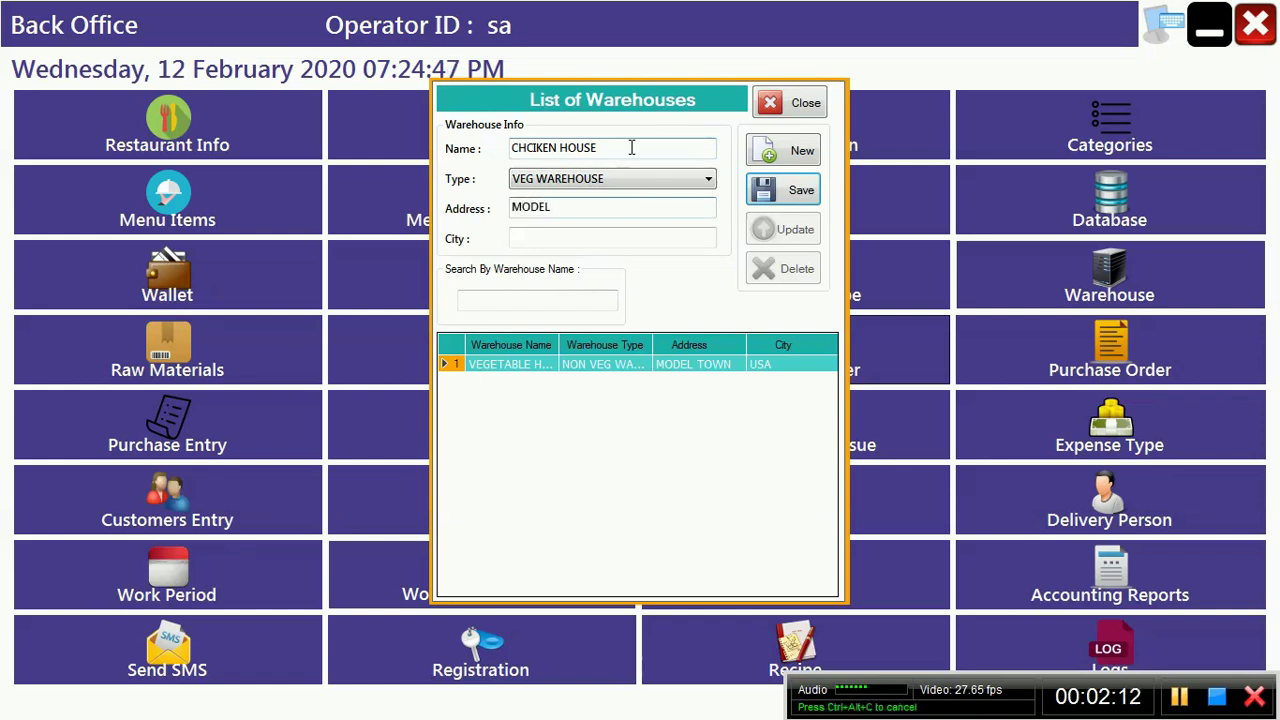
{"action": "type", "text": "TOWN"}
{"action": "key", "text": "Tab"}
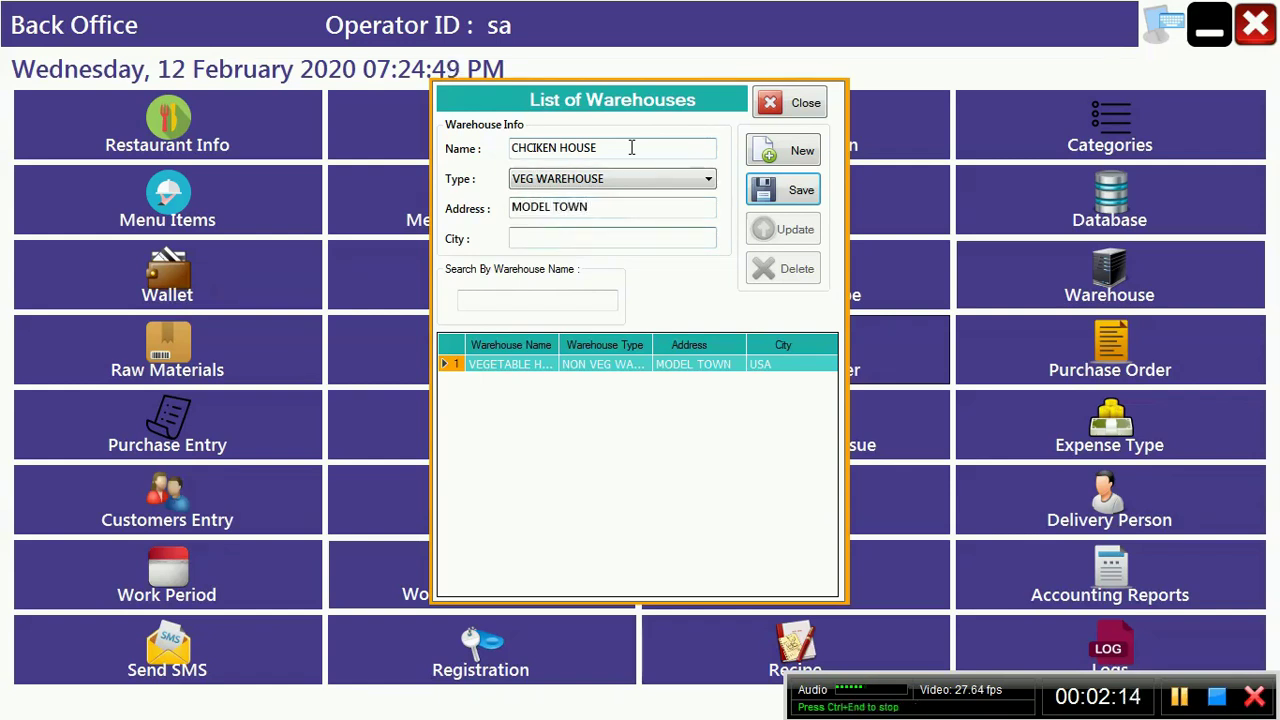
{"action": "type", "text": "USA"}
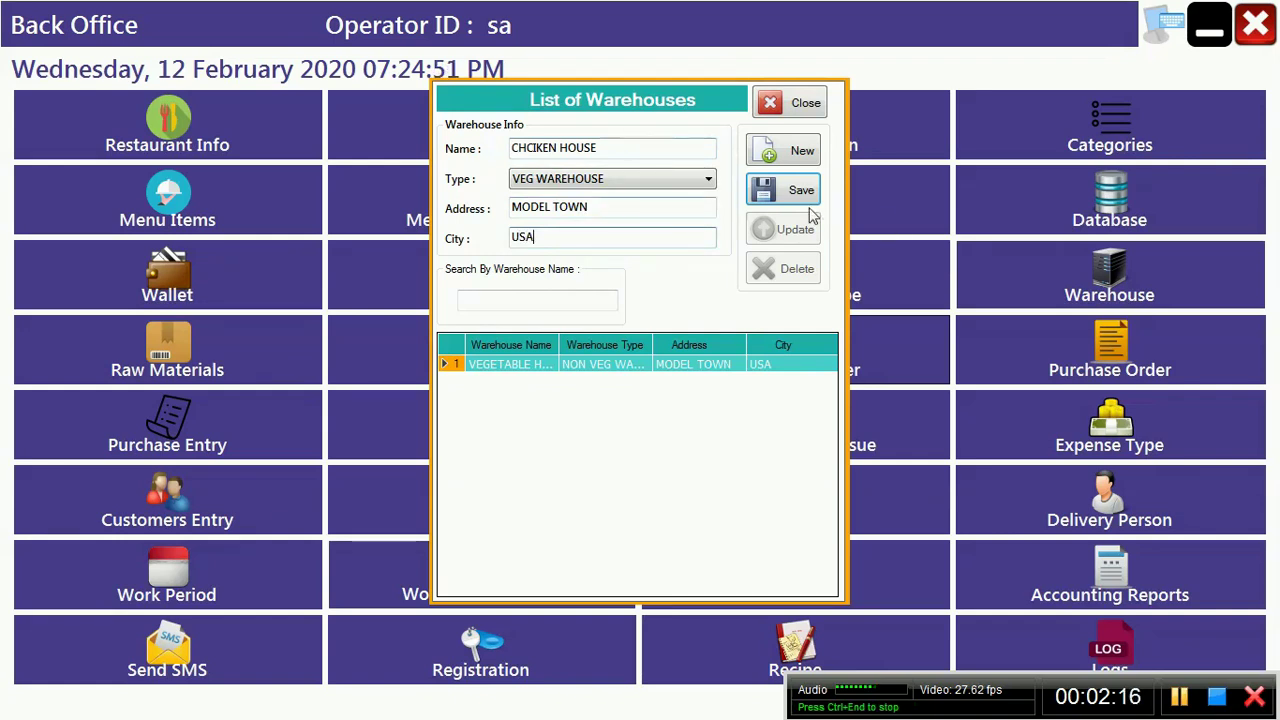
{"action": "left_click", "coordinate": [792, 195]}
{"action": "key", "text": "Return"}
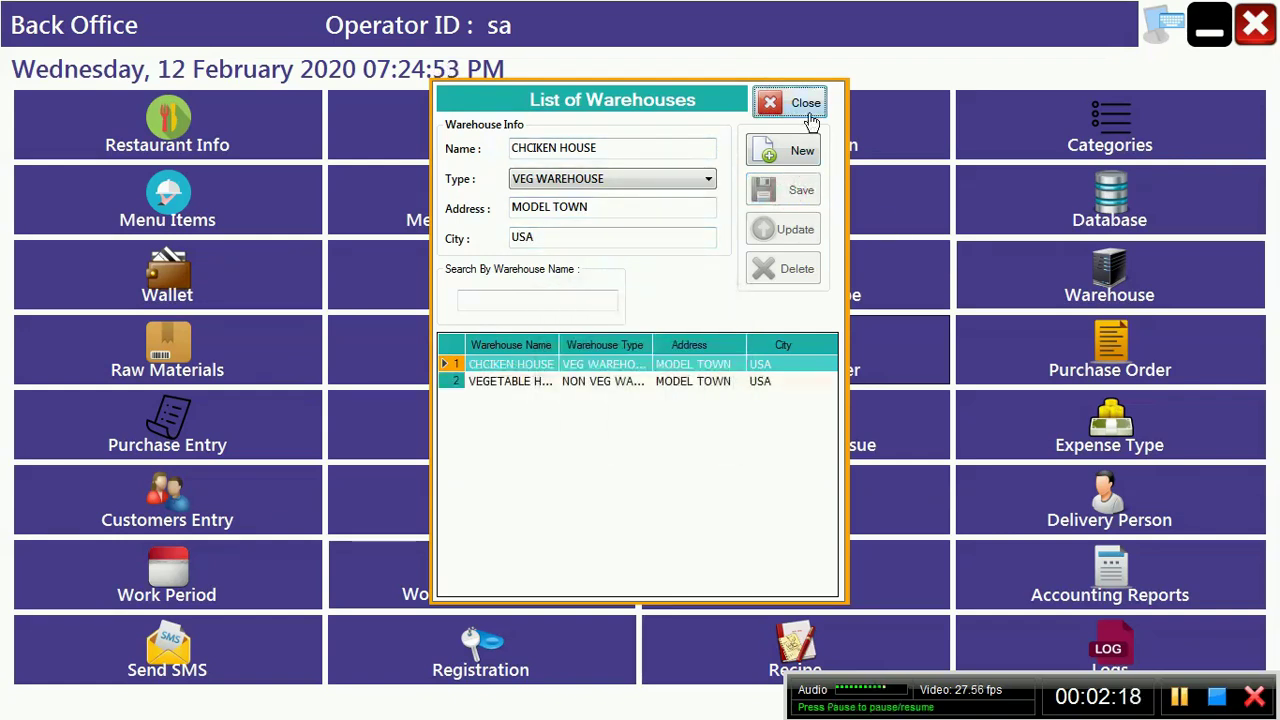
{"action": "left_click", "coordinate": [806, 112]}
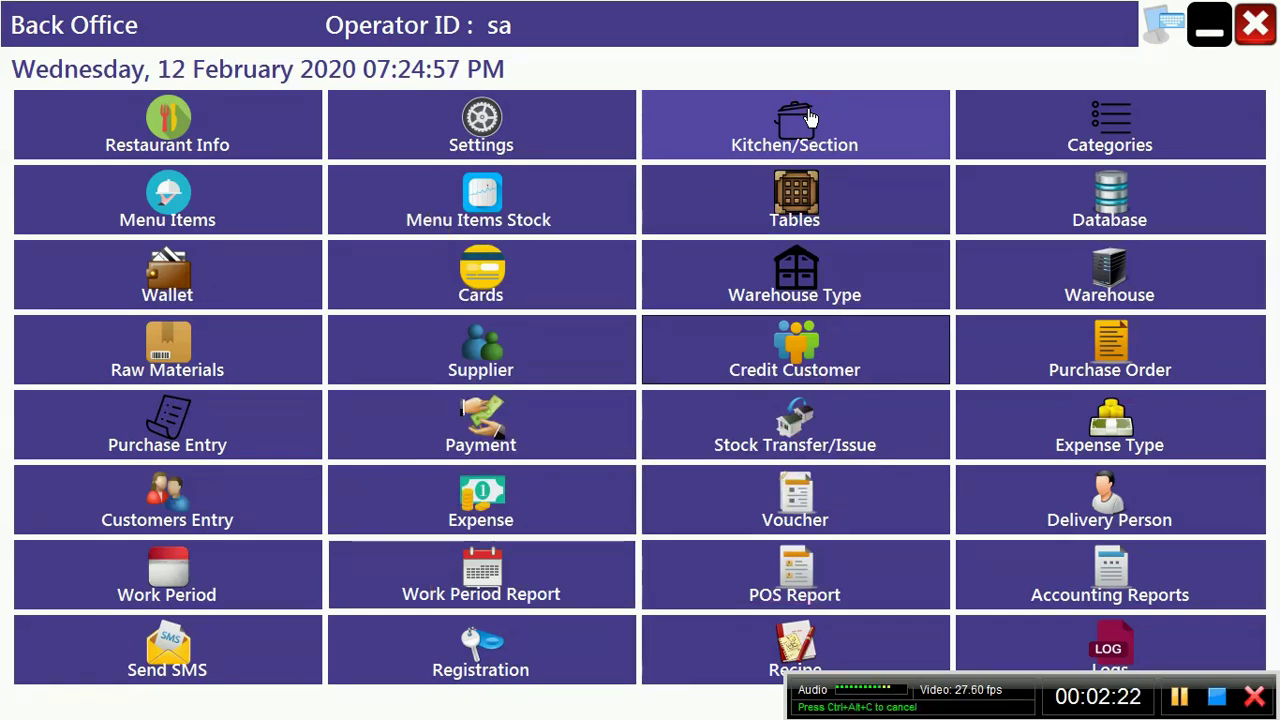
Step: Open the Raw Materials Product Entry form, showing product code P-0001
{"action": "left_click", "coordinate": [200, 368]}
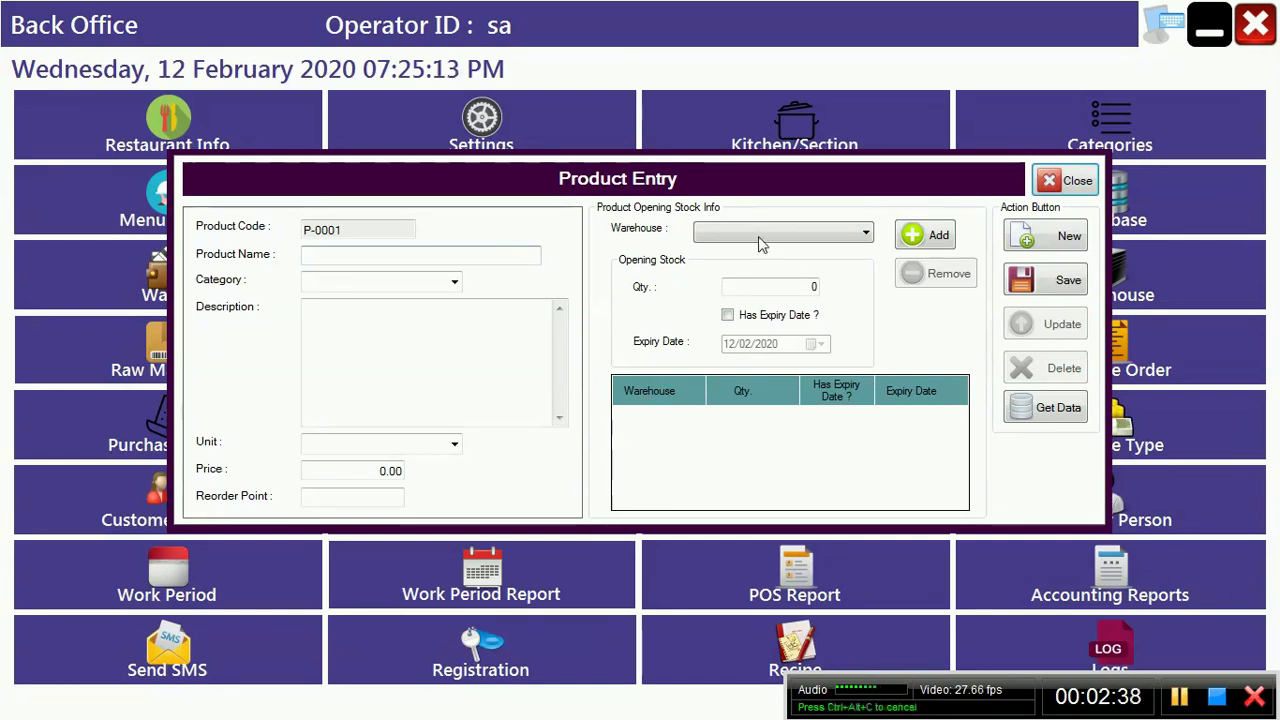
Step: Choose VEGETABLE HOUSE as stock warehouse and enter POTATO in the VEGETABLE category
{"action": "left_click", "coordinate": [792, 236]}
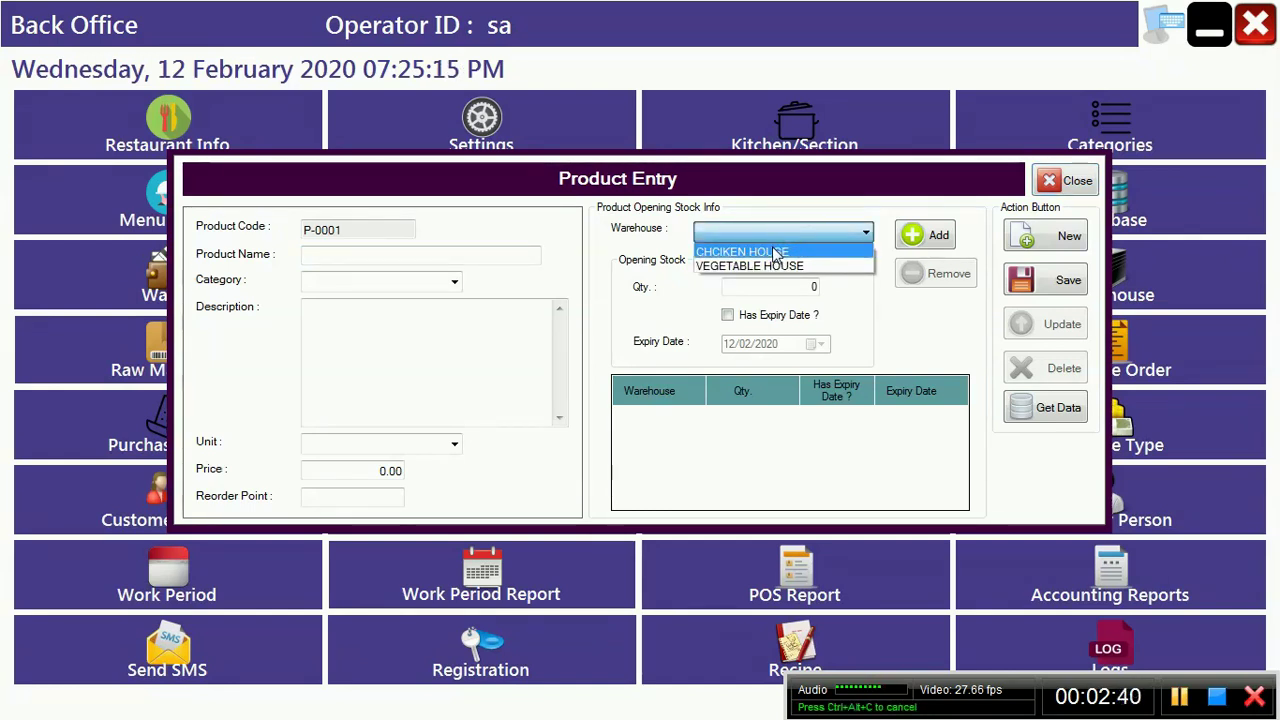
{"action": "left_click", "coordinate": [772, 268]}
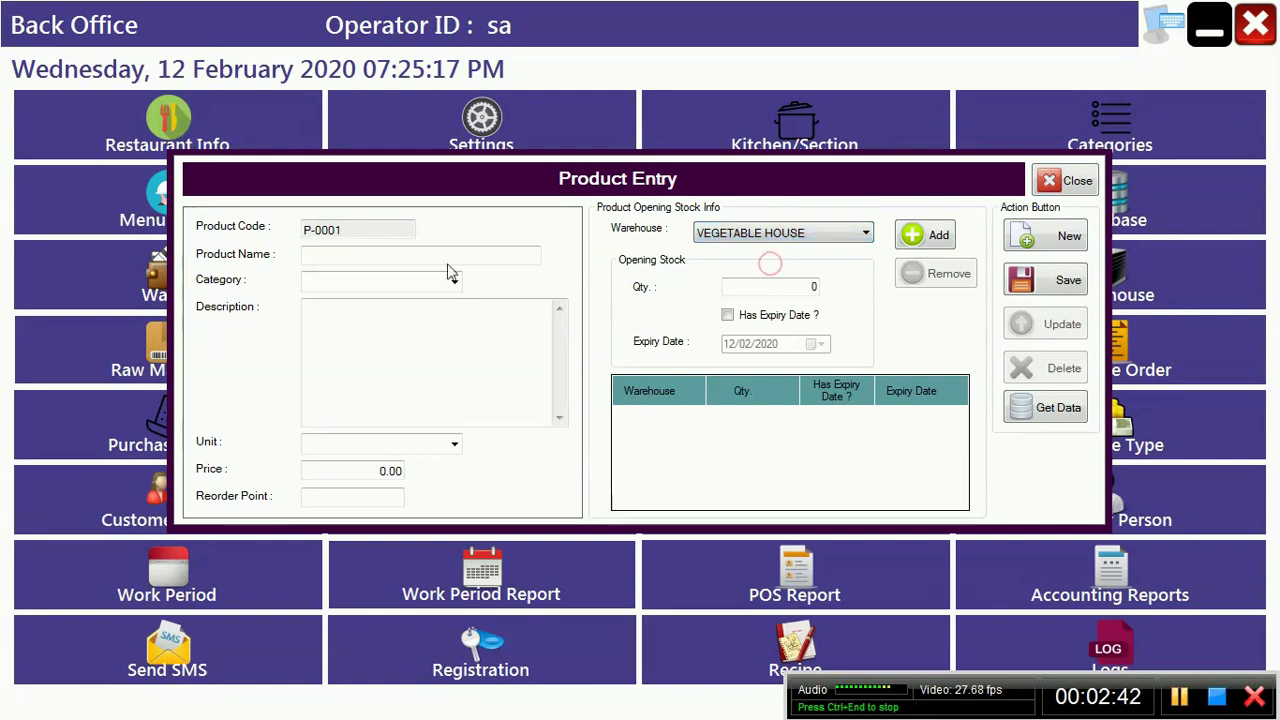
{"action": "left_click", "coordinate": [413, 252]}
{"action": "type", "text": "POTATO"}
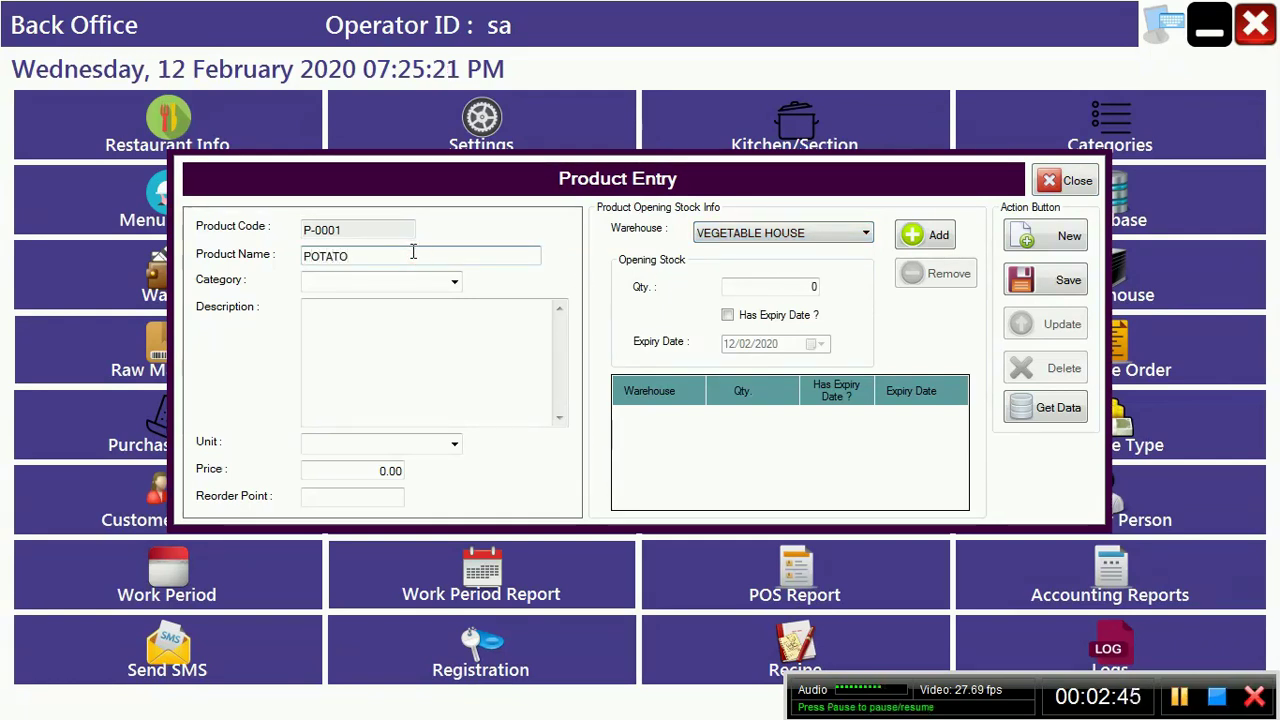
{"action": "key", "text": "Tab"}
{"action": "type", "text": "VE"}
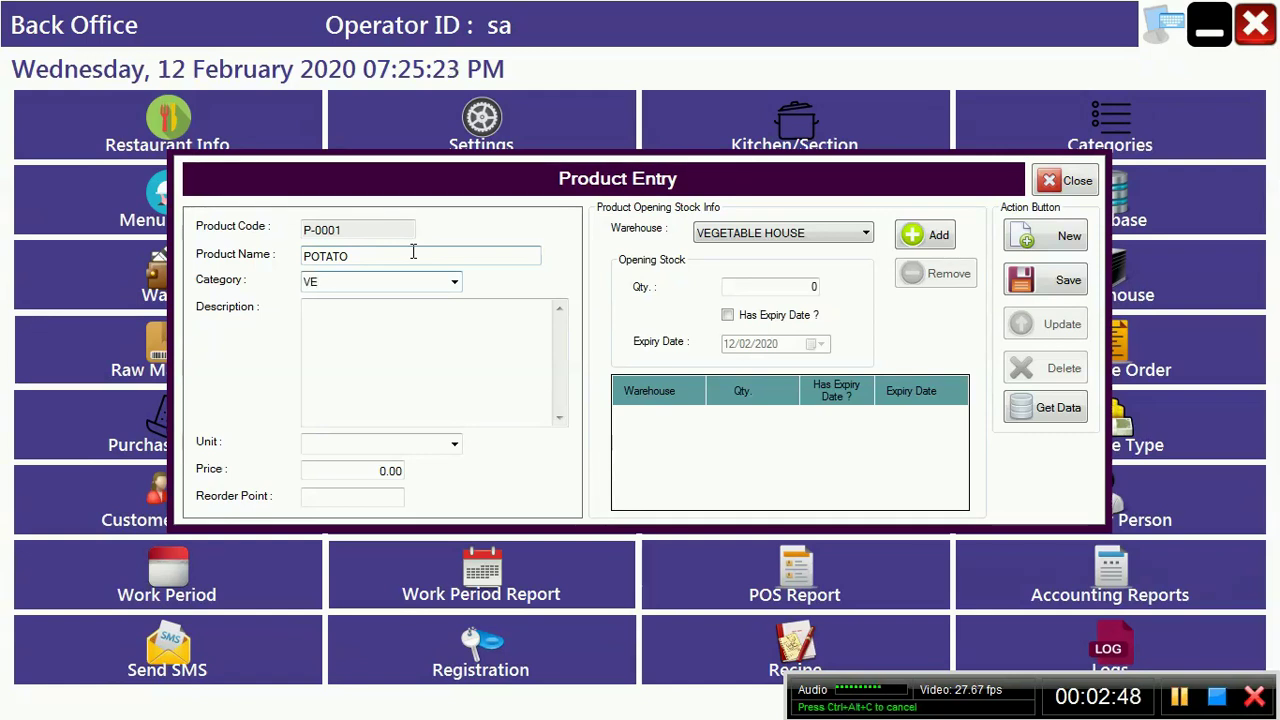
{"action": "type", "text": "GER"}
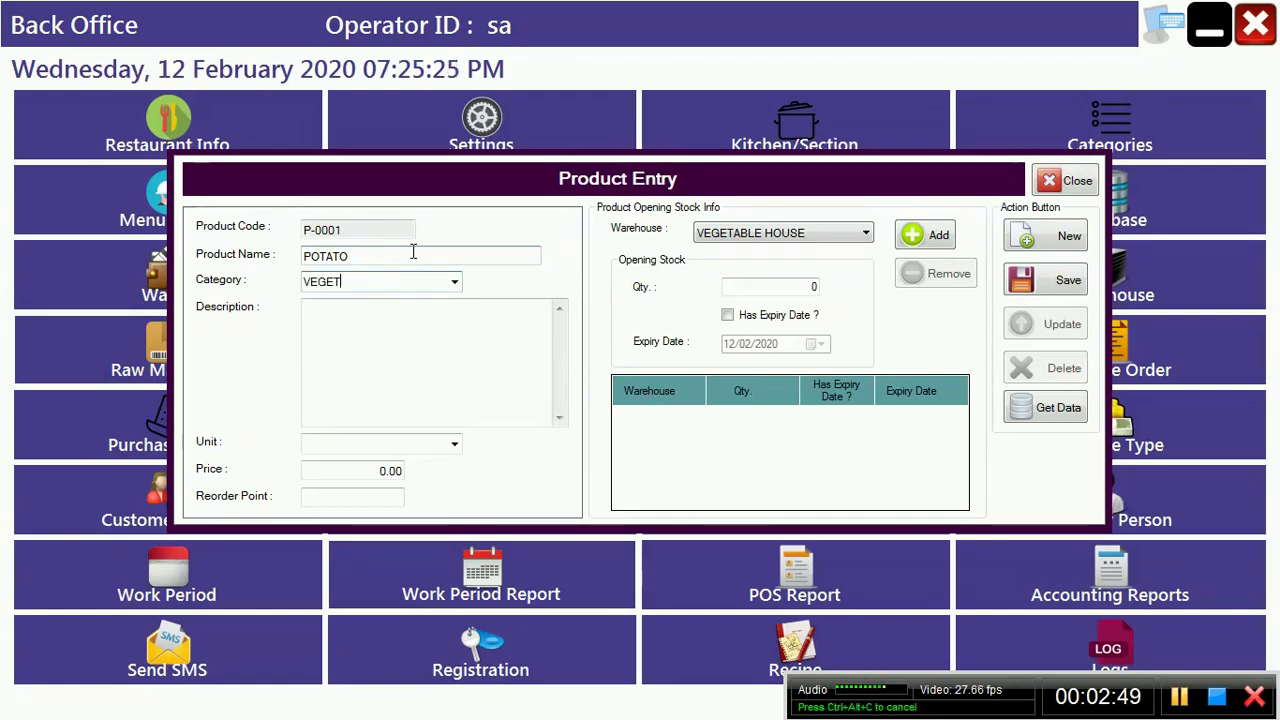
{"action": "type", "text": "ABLE"}
{"action": "key", "text": "Tab"}
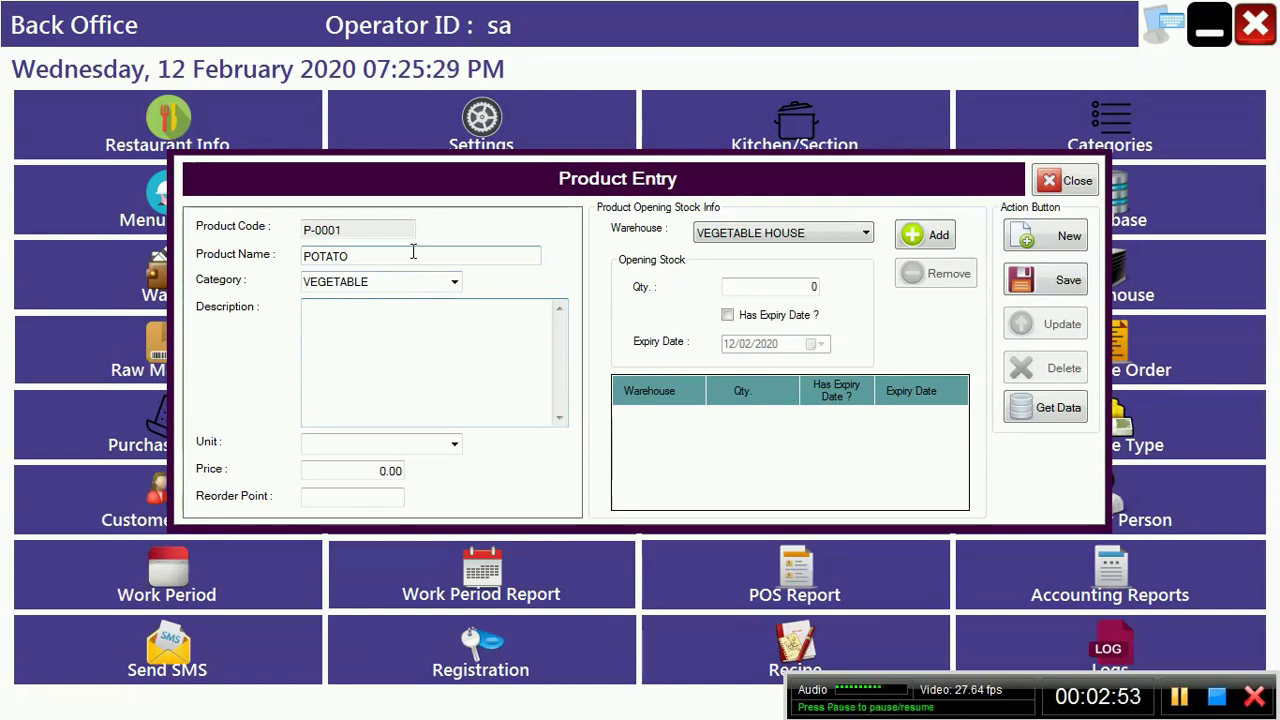
{"action": "key", "text": "Tab"}
Step: Set unit KG, price 20, reorder point 2, add the stock row and save
{"action": "type", "text": "K"}
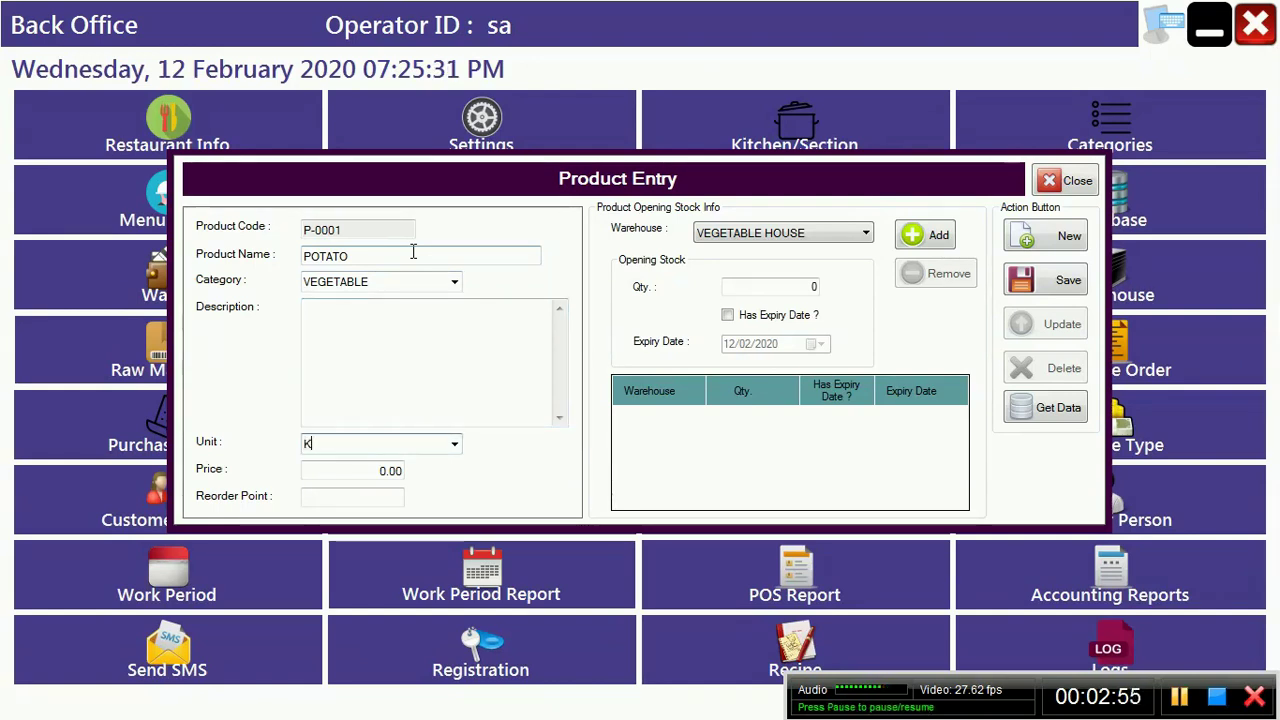
{"action": "type", "text": "G"}
{"action": "key", "text": "Tab"}
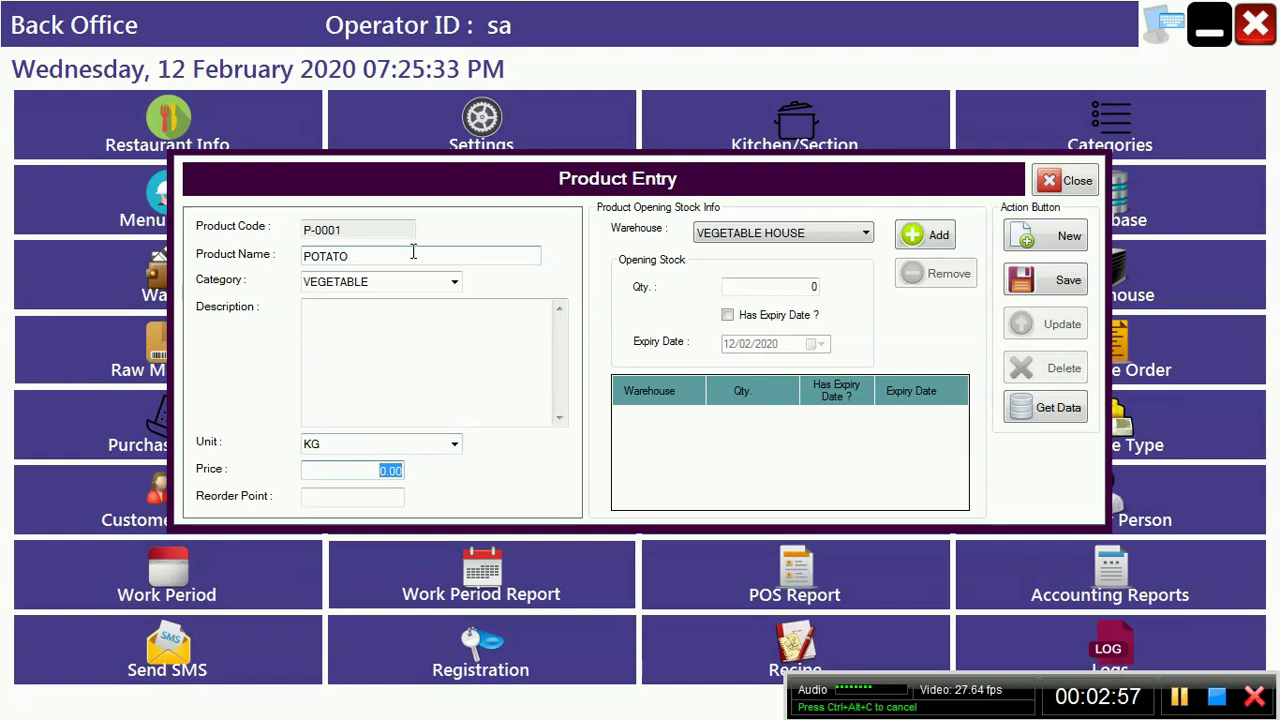
{"action": "type", "text": "20"}
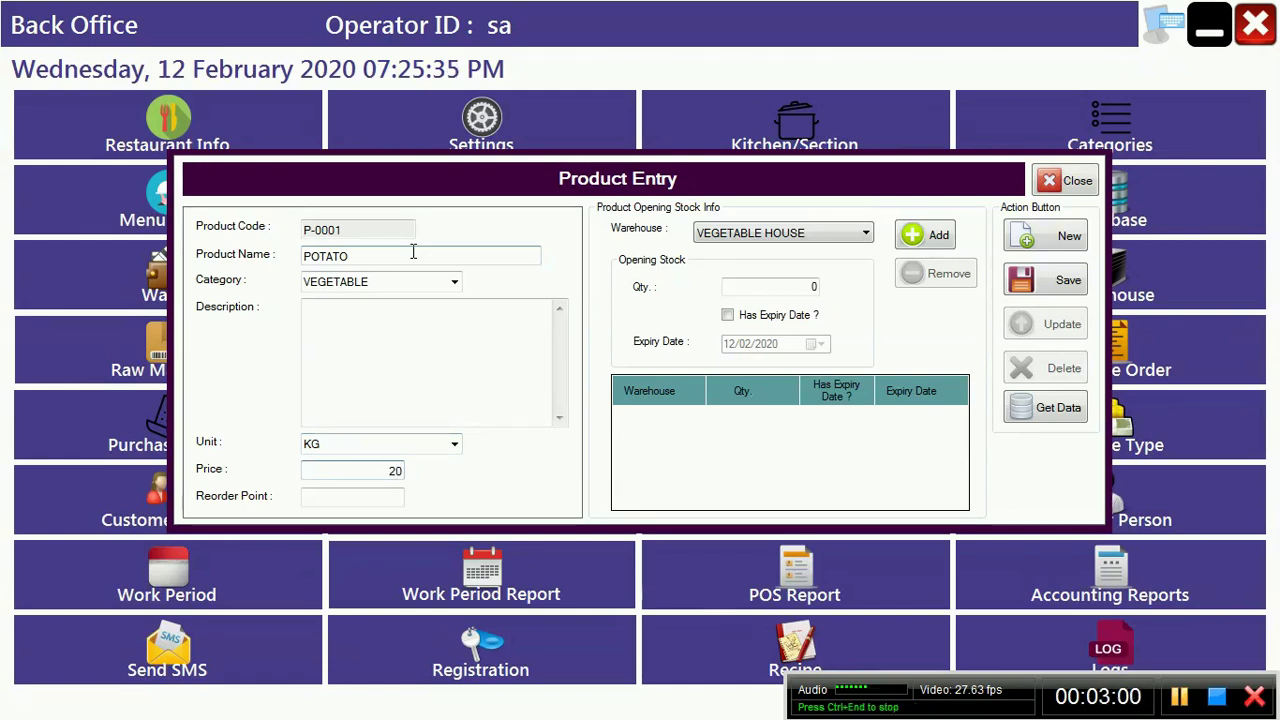
{"action": "key", "text": "Tab"}
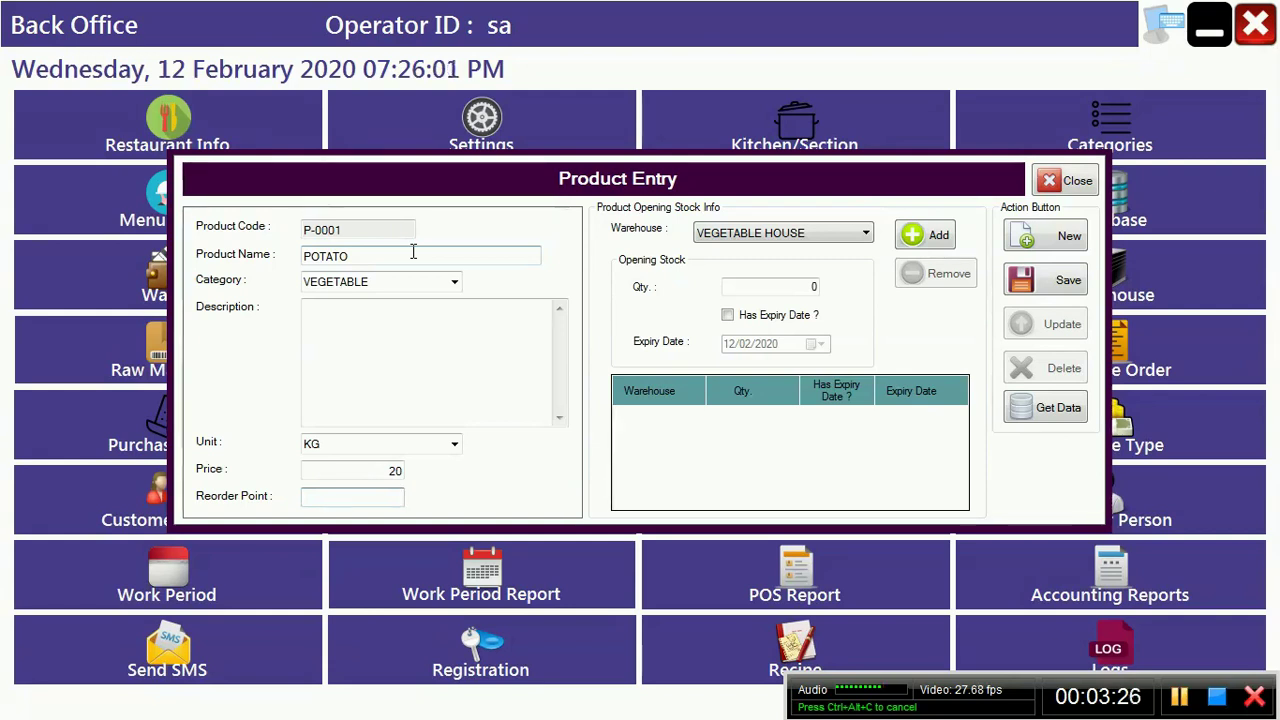
{"action": "type", "text": "2"}
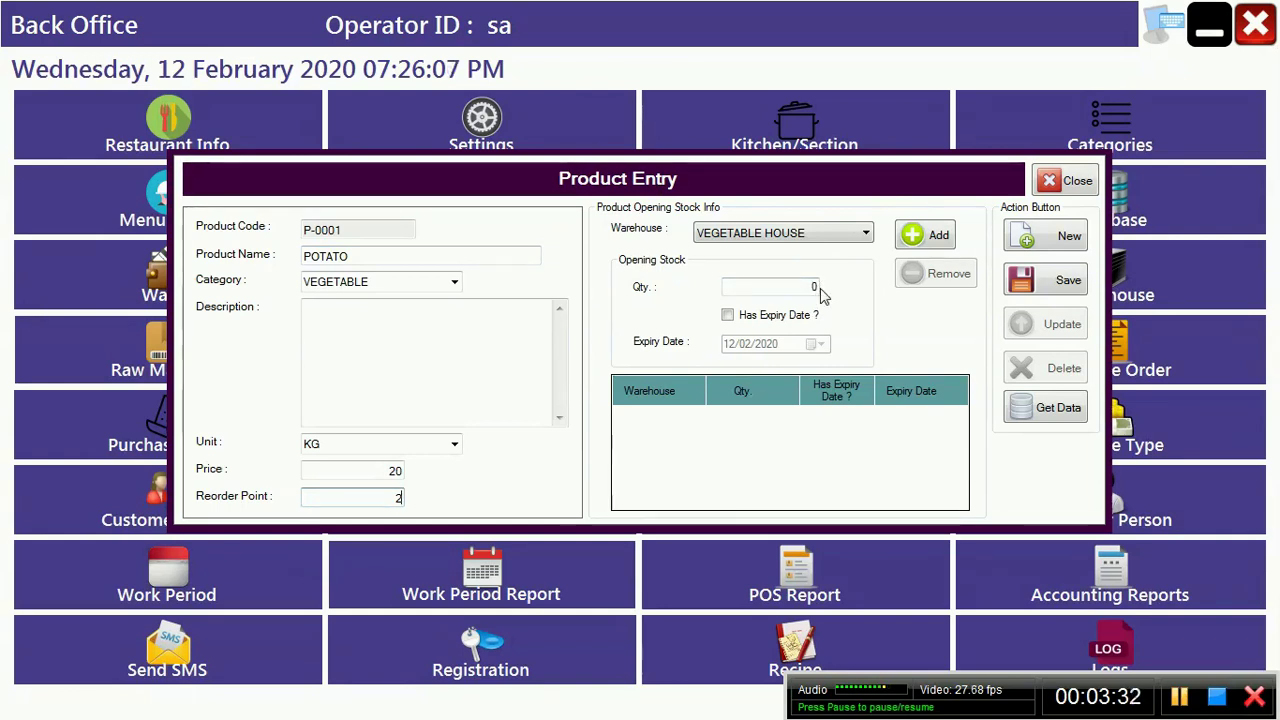
{"action": "left_click", "coordinate": [938, 240]}
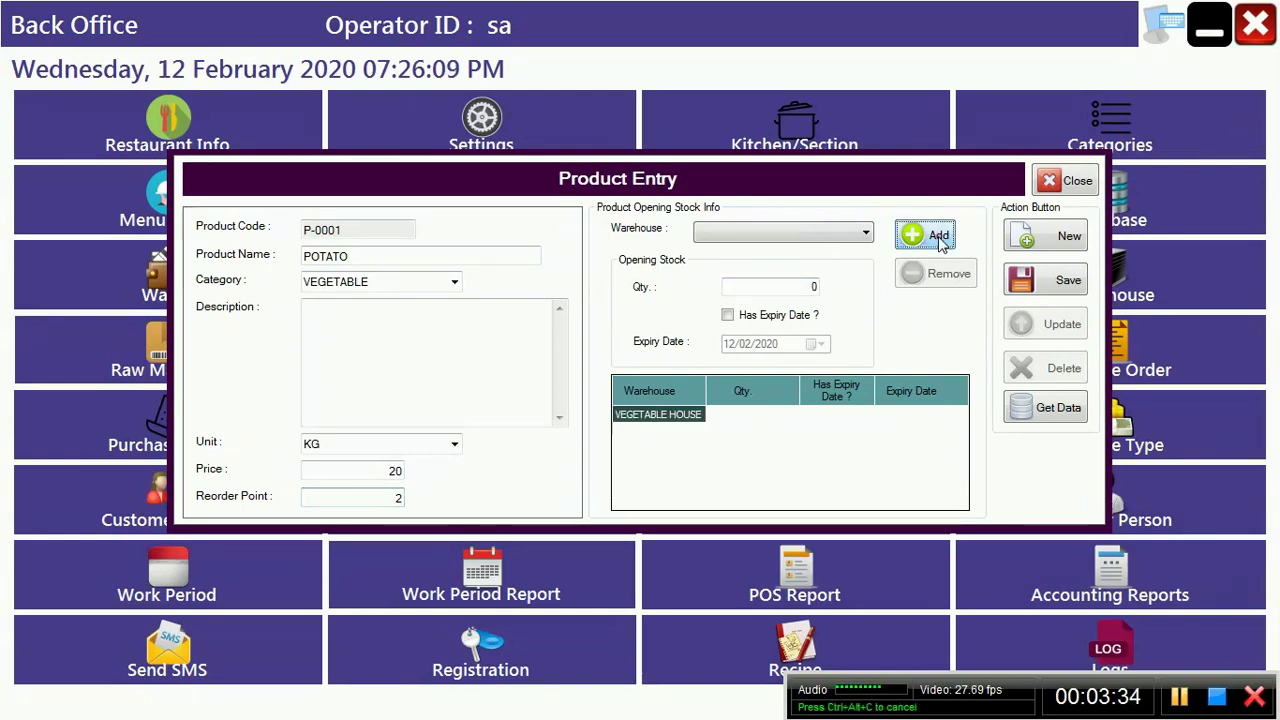
{"action": "left_click", "coordinate": [1057, 288]}
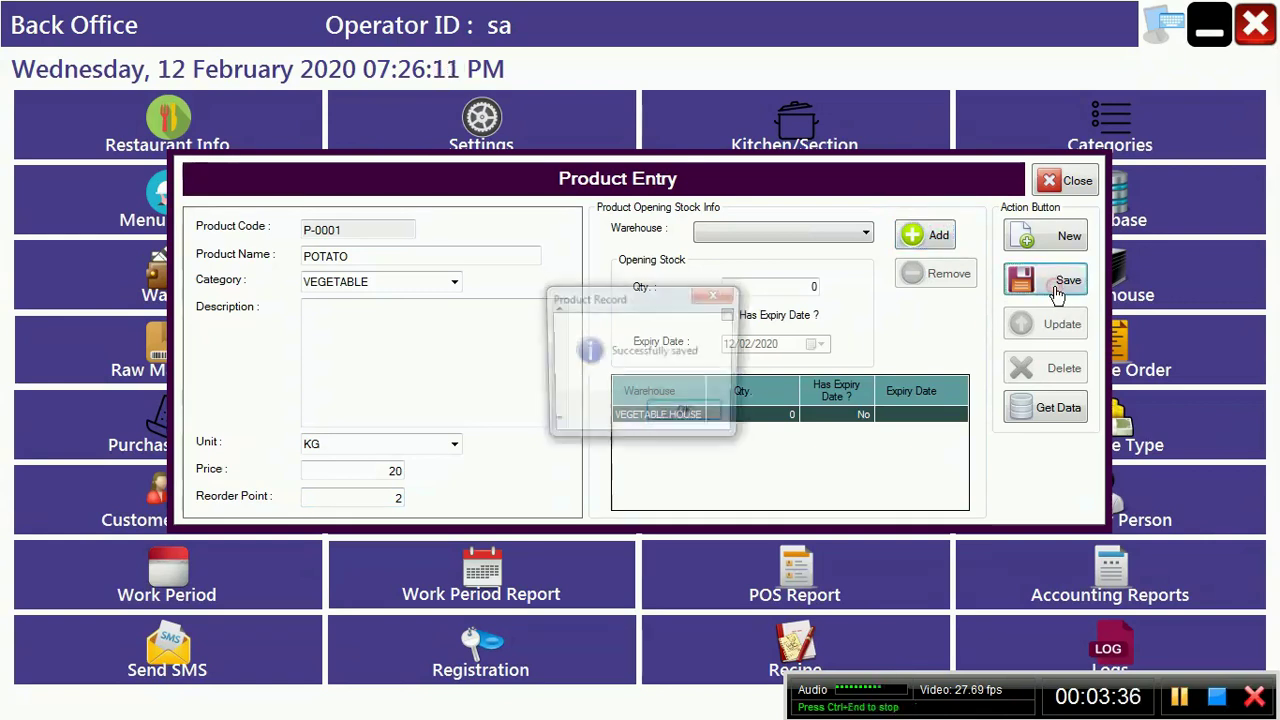
{"action": "key", "text": "Return"}
Step: Enter a new product POTATO, category VEGETABLE, unit KG, price 30, reorder point 2
{"action": "left_click", "coordinate": [1057, 245]}
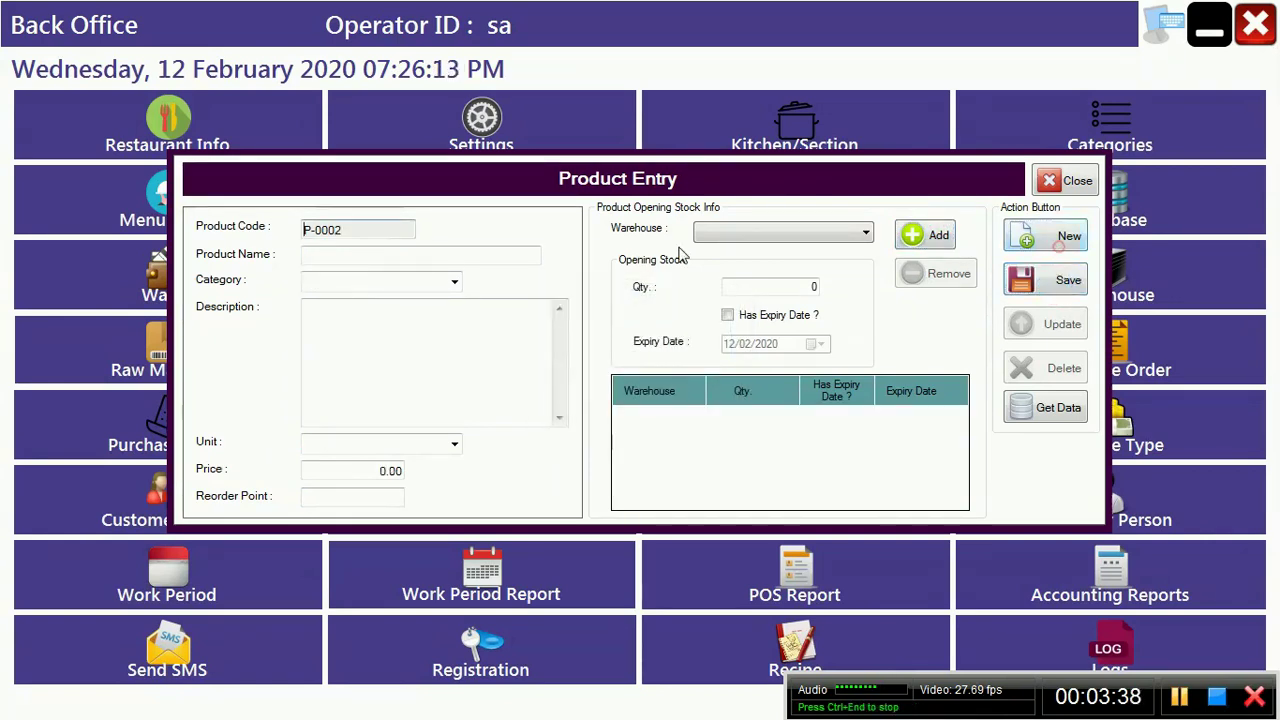
{"action": "left_click", "coordinate": [340, 258]}
{"action": "type", "text": "PO"}
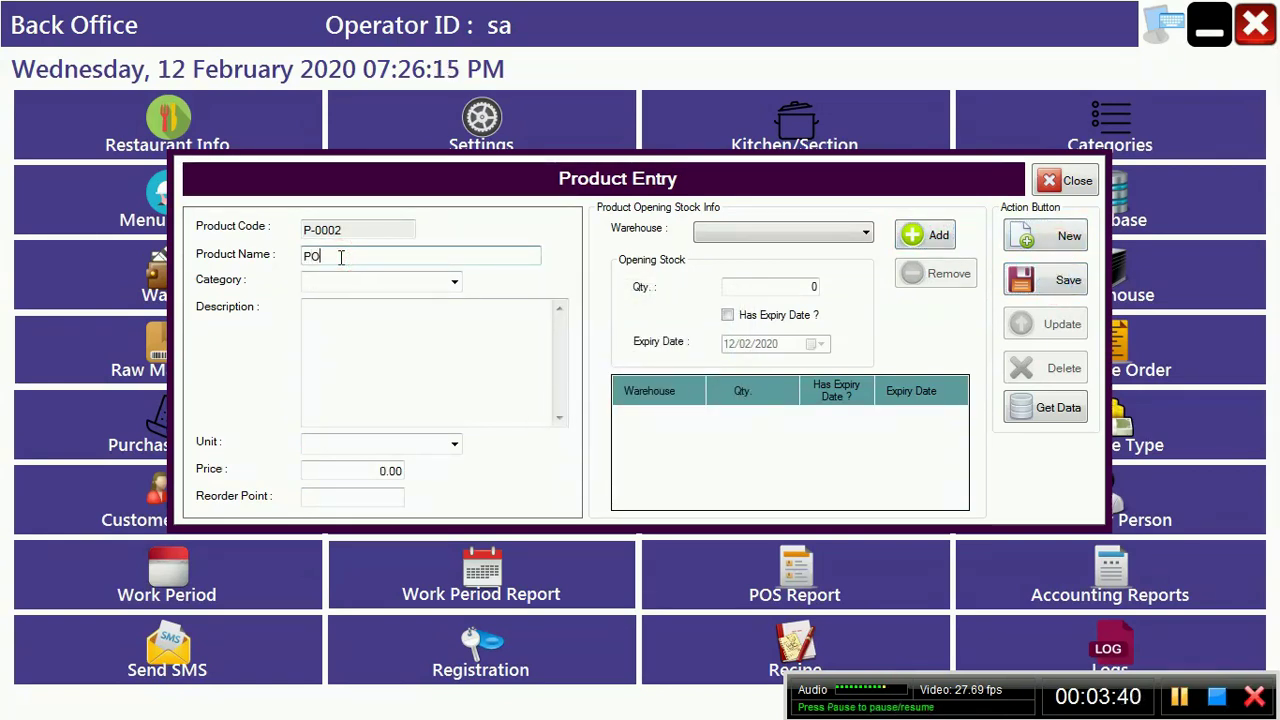
{"action": "type", "text": "TATO"}
{"action": "key", "text": "Tab"}
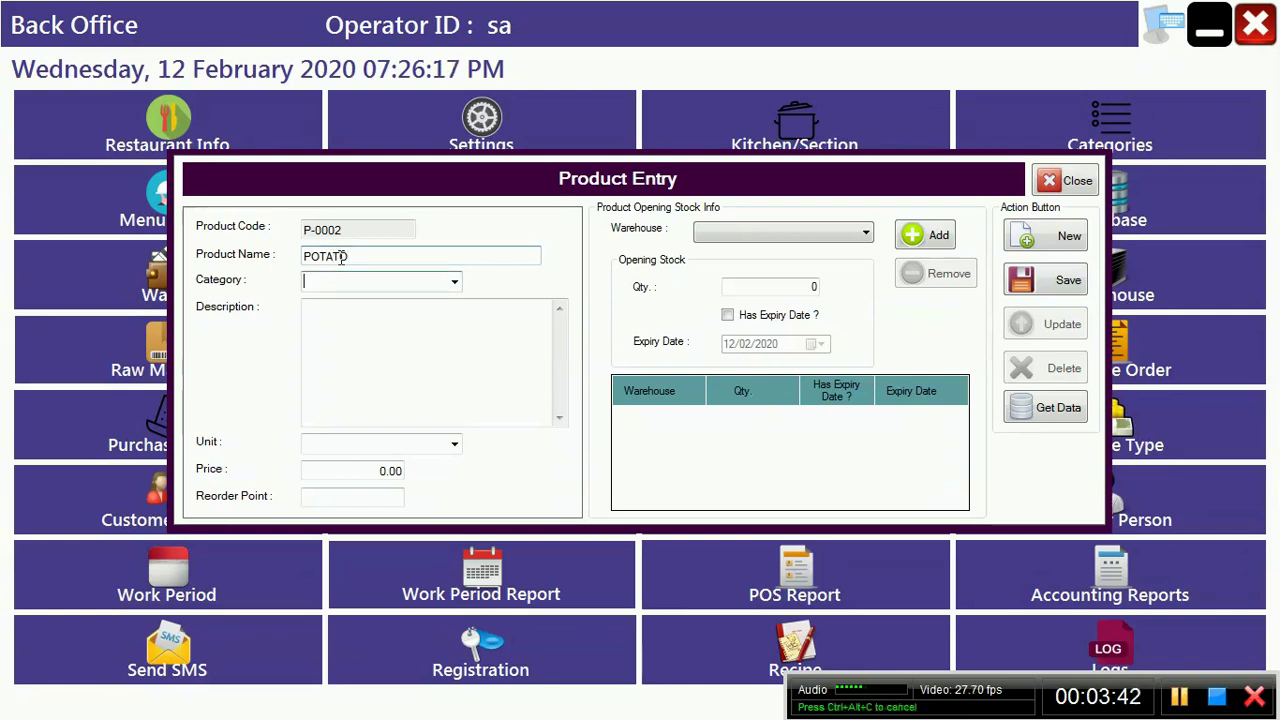
{"action": "type", "text": "V"}
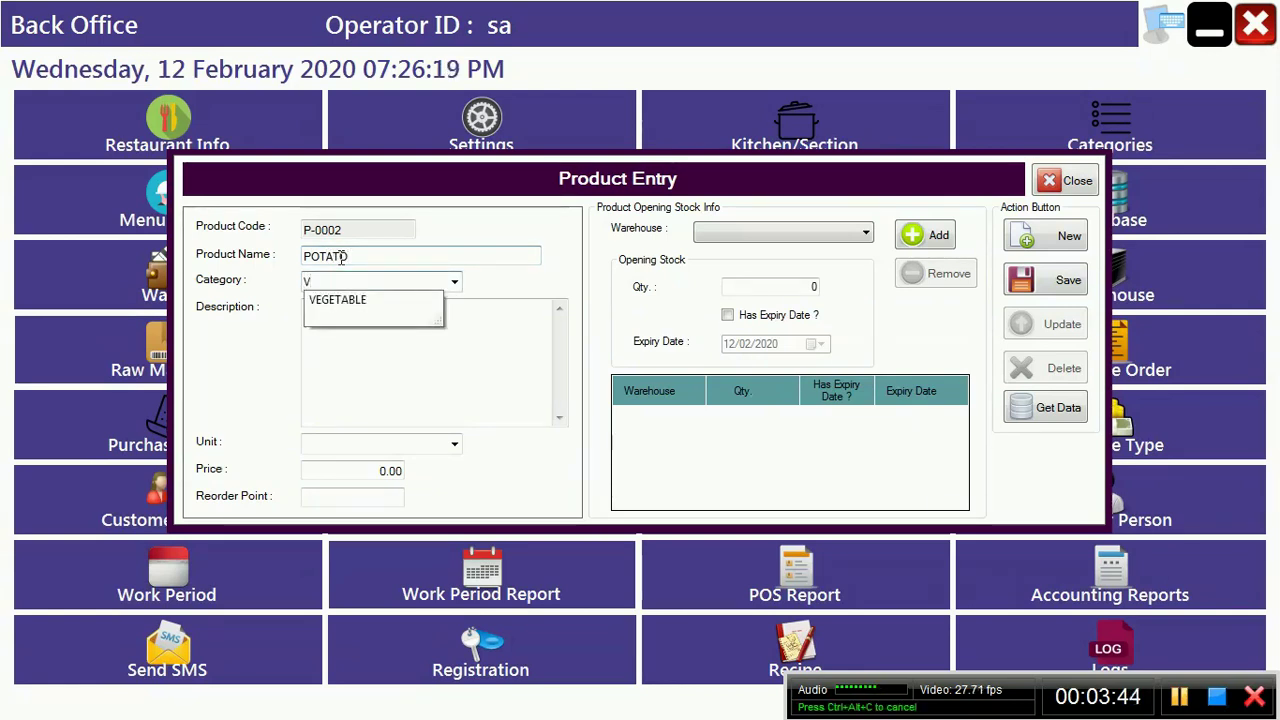
{"action": "key", "text": "Tab"}
{"action": "key", "text": "Tab"}
{"action": "type", "text": "K"}
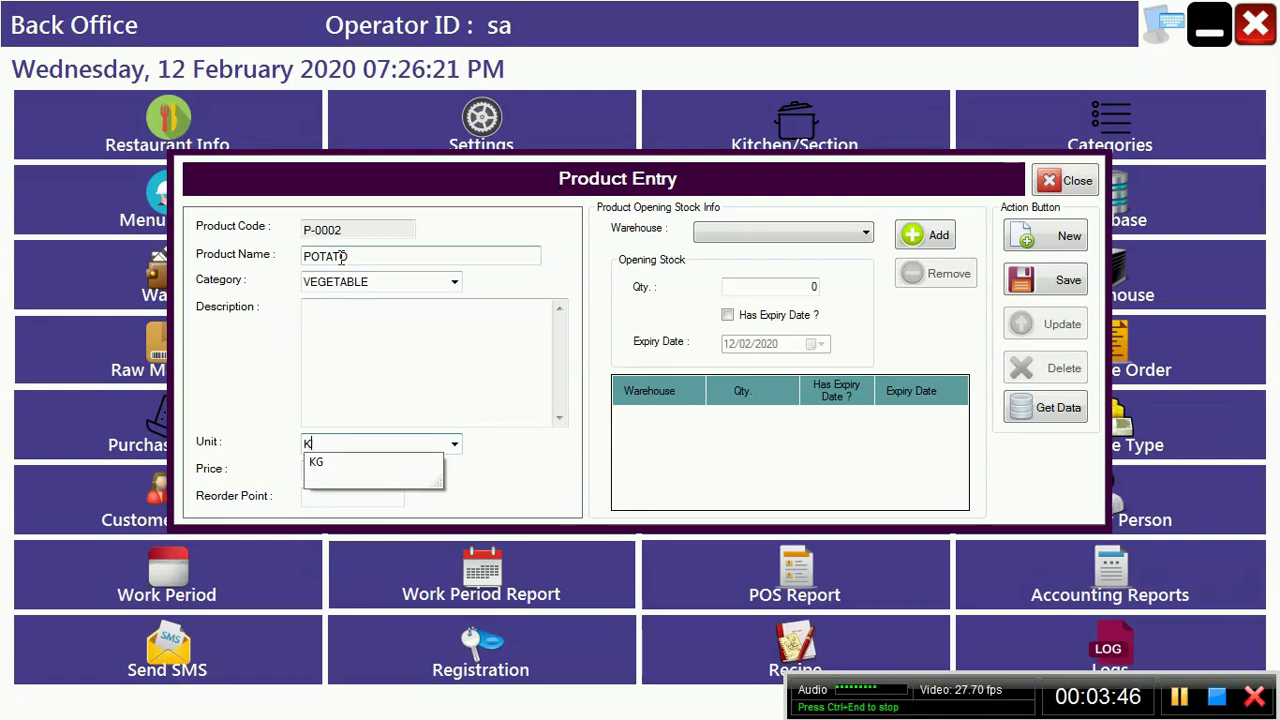
{"action": "key", "text": "Tab"}
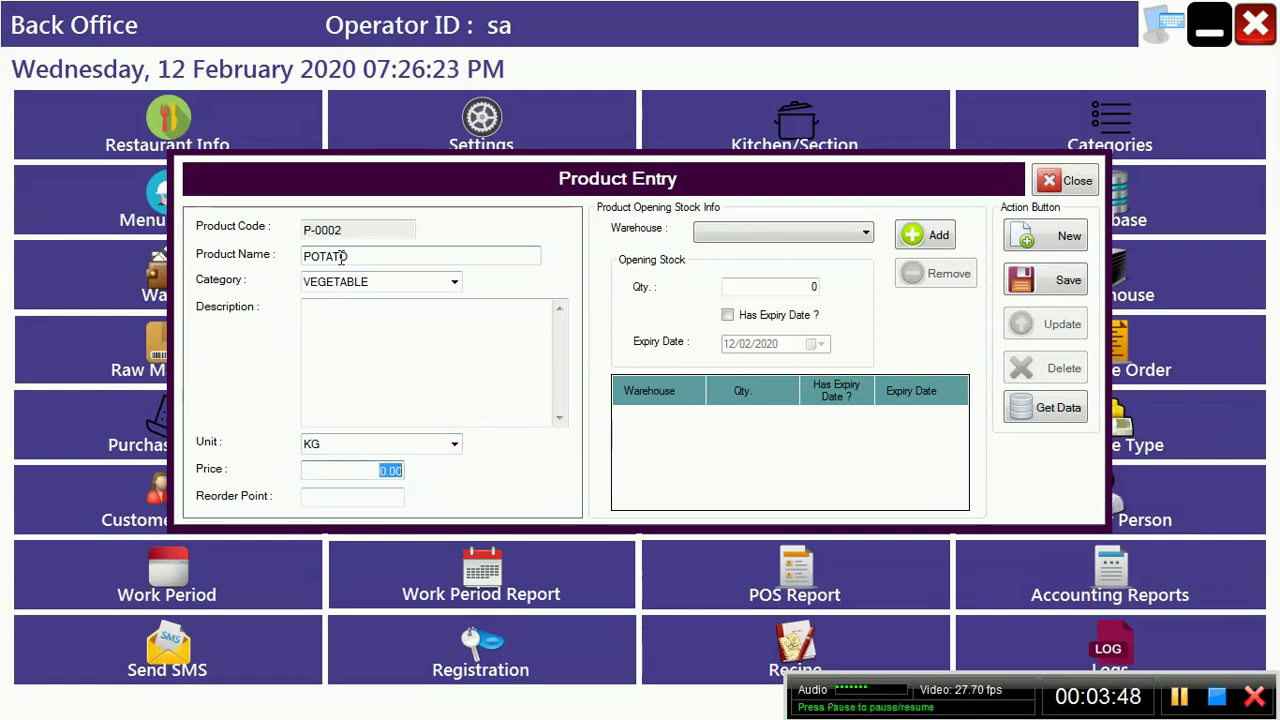
{"action": "type", "text": "30"}
{"action": "key", "text": "Tab"}
{"action": "type", "text": "2"}
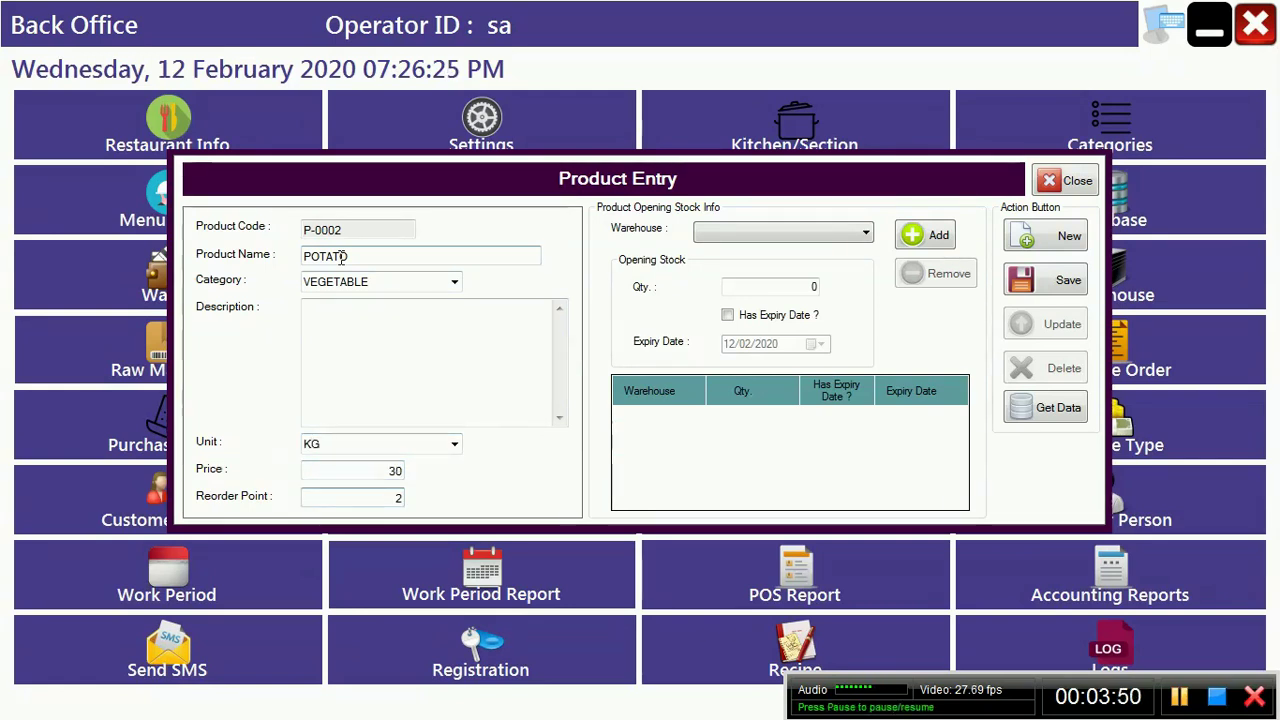
Step: Add a VEGETABLE HOUSE opening stock row and save the product
{"action": "left_click", "coordinate": [838, 235]}
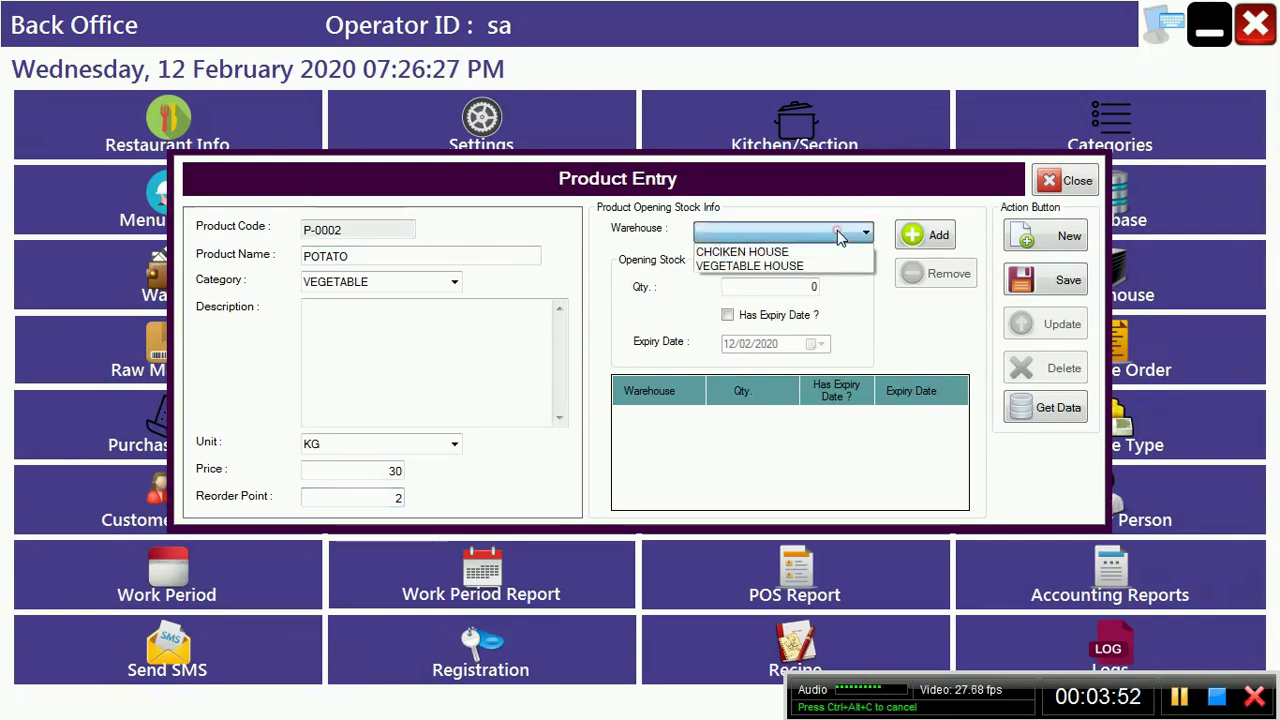
{"action": "left_click", "coordinate": [801, 265]}
{"action": "left_click", "coordinate": [910, 240]}
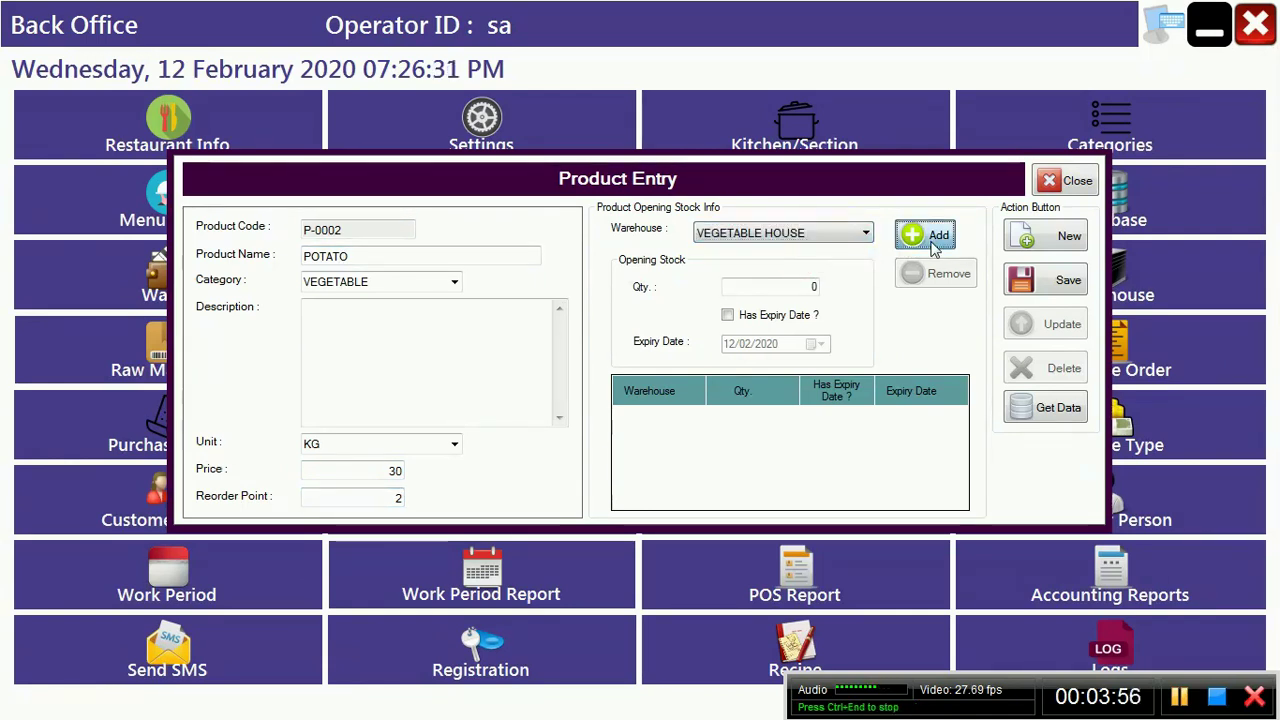
{"action": "left_click", "coordinate": [1068, 284]}
{"action": "key", "text": "Return"}
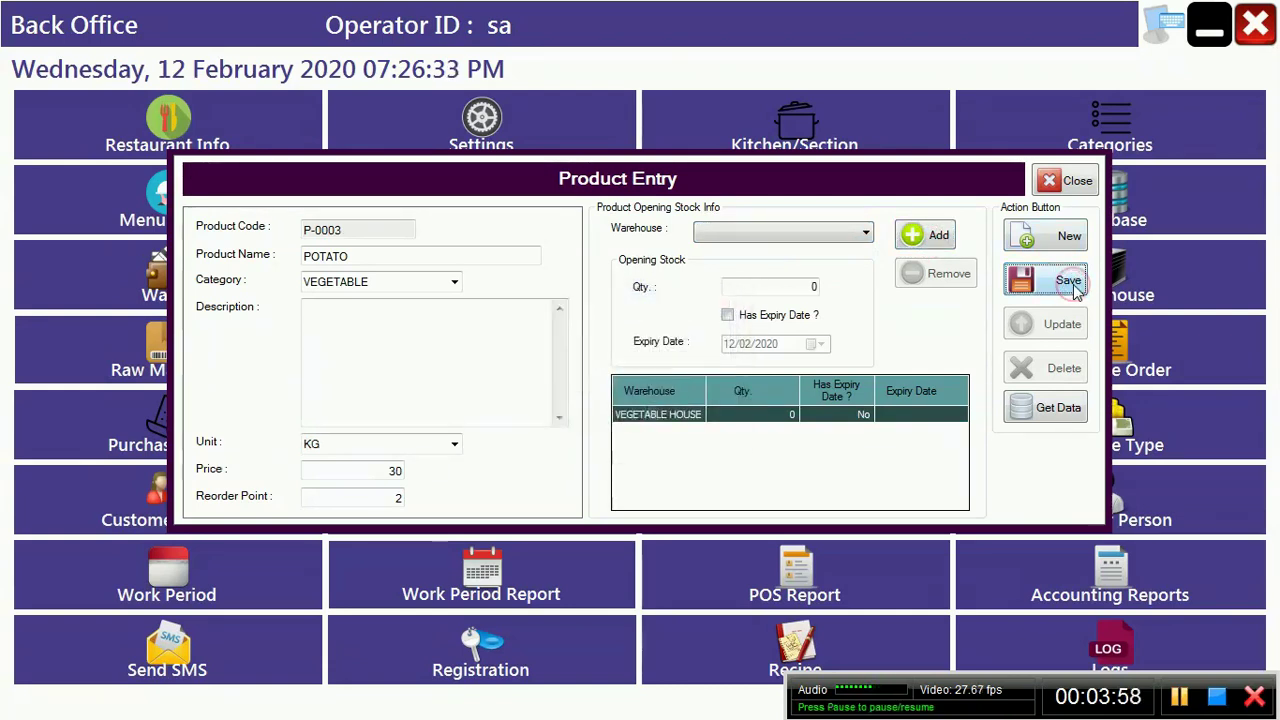
{"action": "left_click", "coordinate": [1050, 236]}
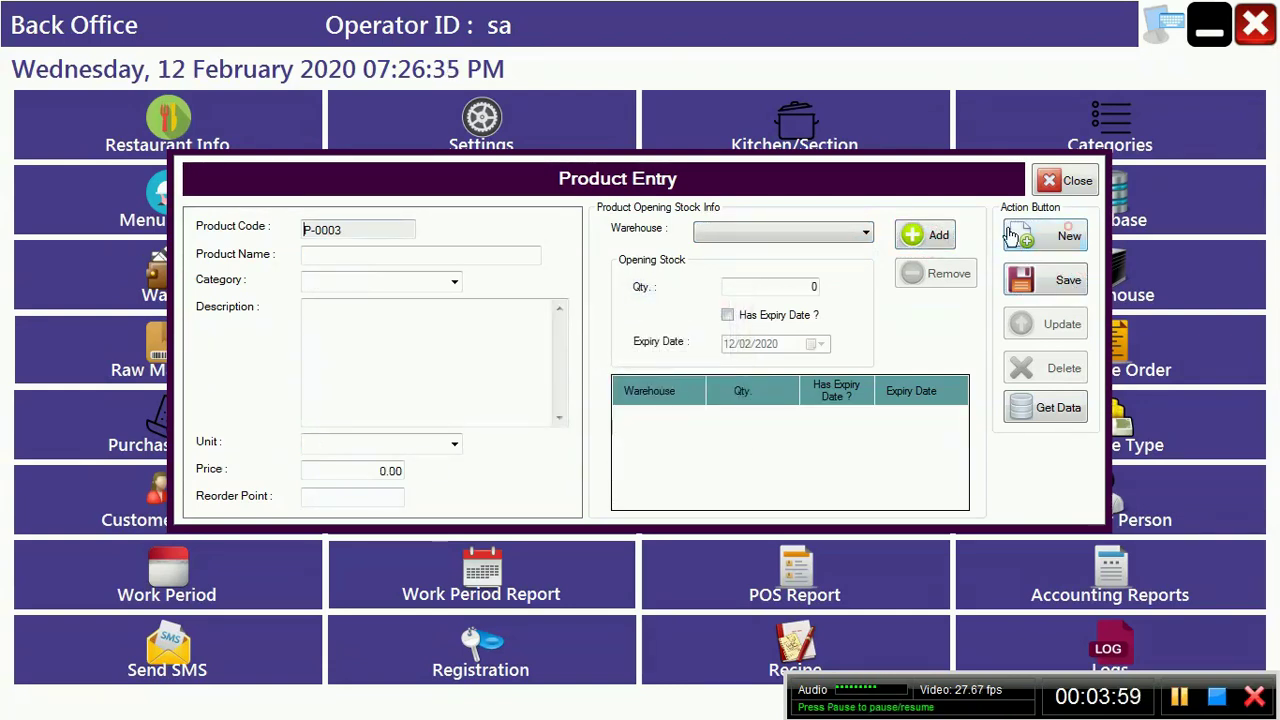
Step: Enter product MUTTON, category MUTTON, unit KG, price 60, reorder point 2
{"action": "left_click", "coordinate": [370, 256]}
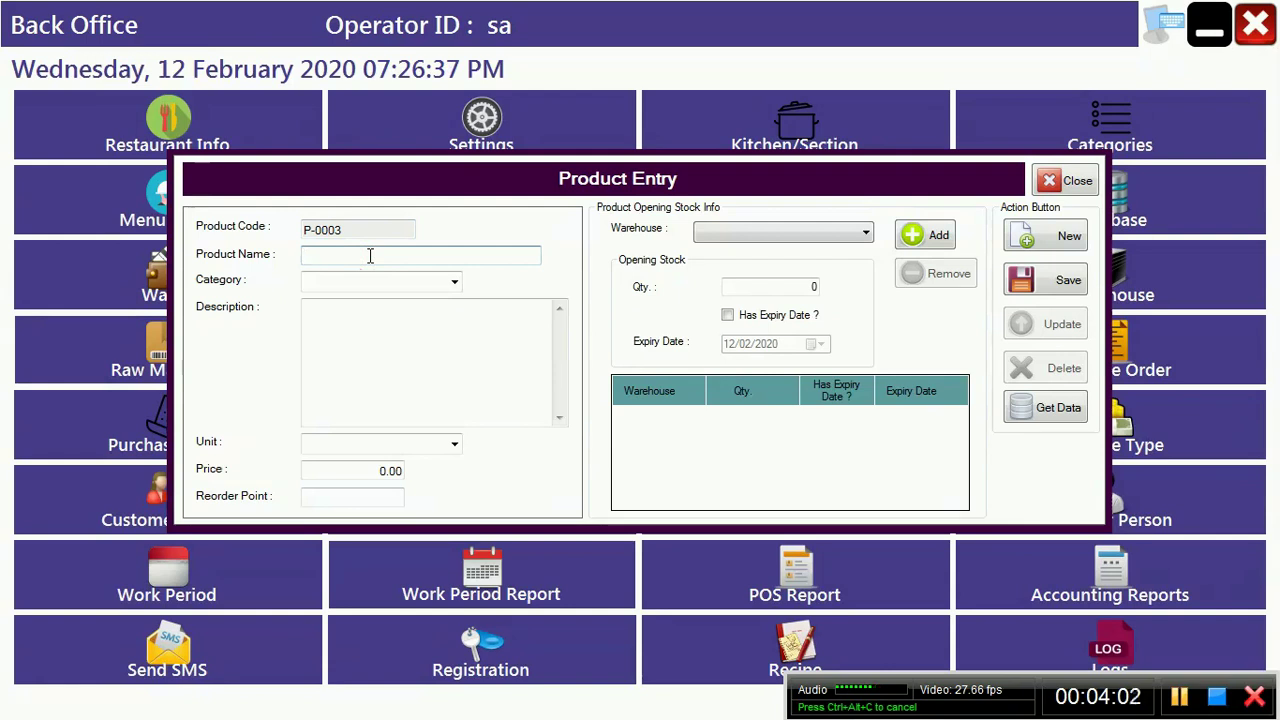
{"action": "type", "text": "MUTTON"}
{"action": "key", "text": "Tab"}
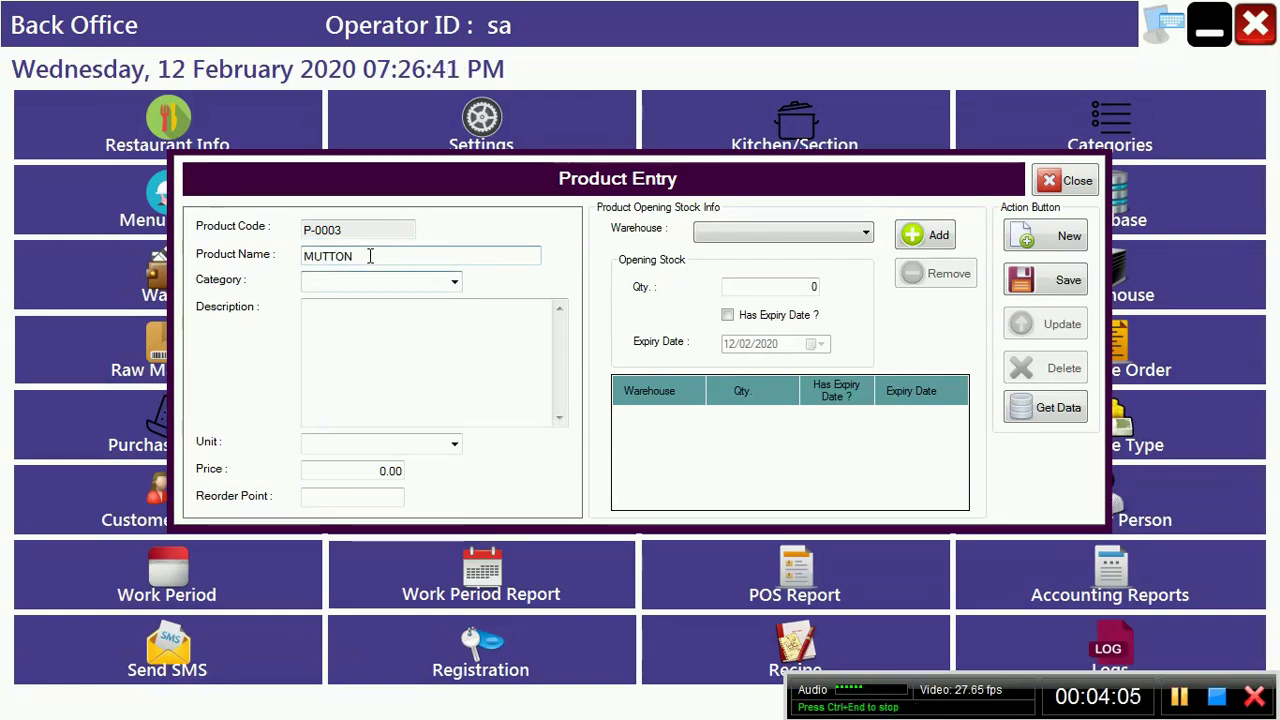
{"action": "type", "text": "CHIC"}
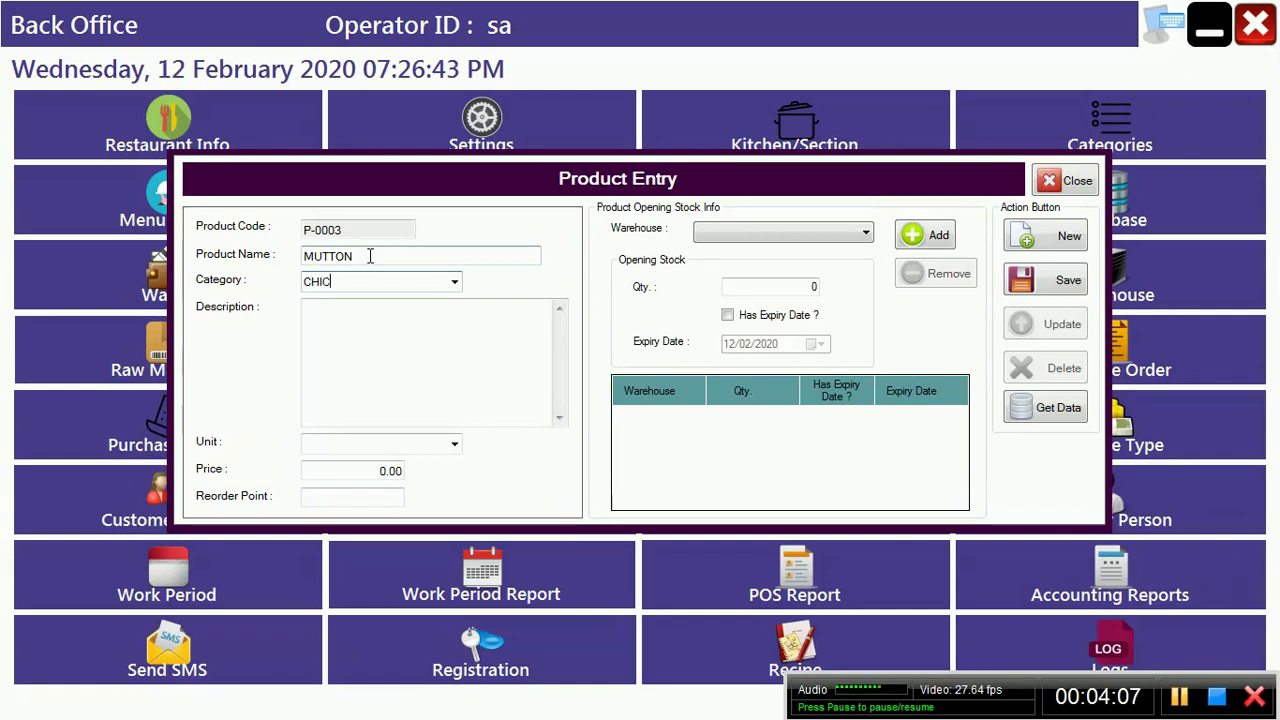
{"action": "key", "text": "BackSpace"}
{"action": "type", "text": "MUTTON"}
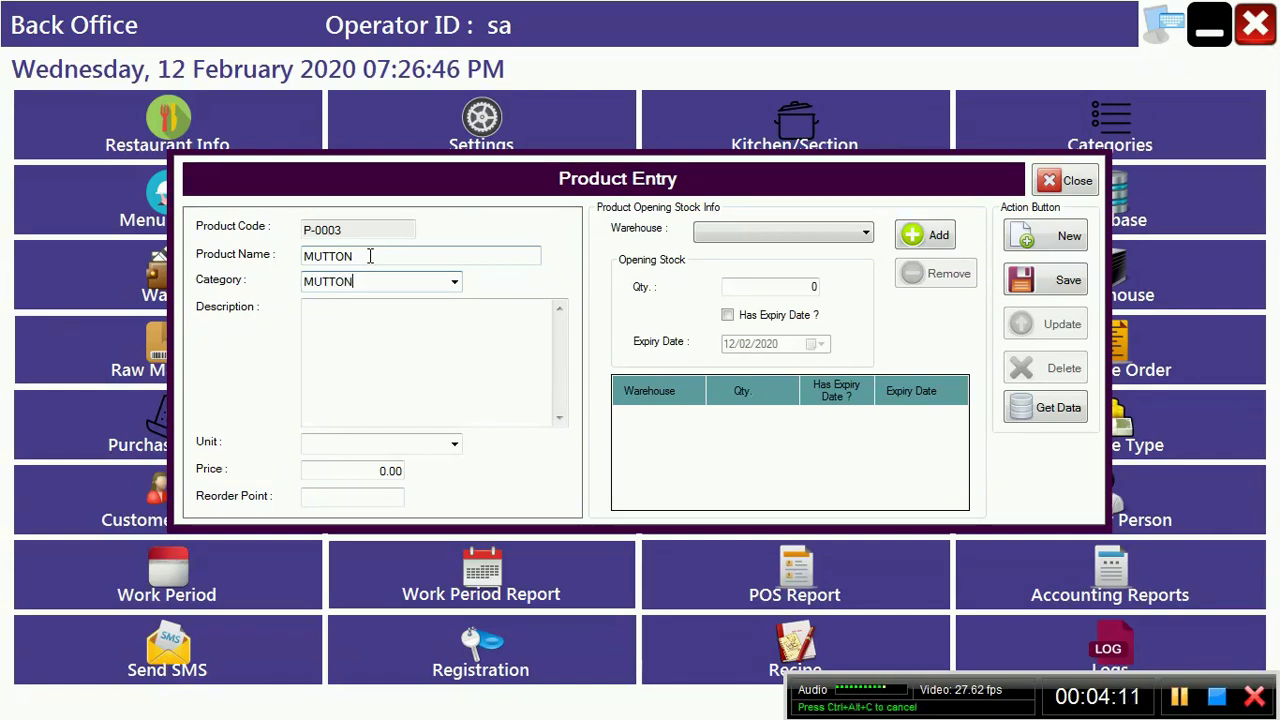
{"action": "key", "text": "Tab"}
{"action": "key", "text": "Tab"}
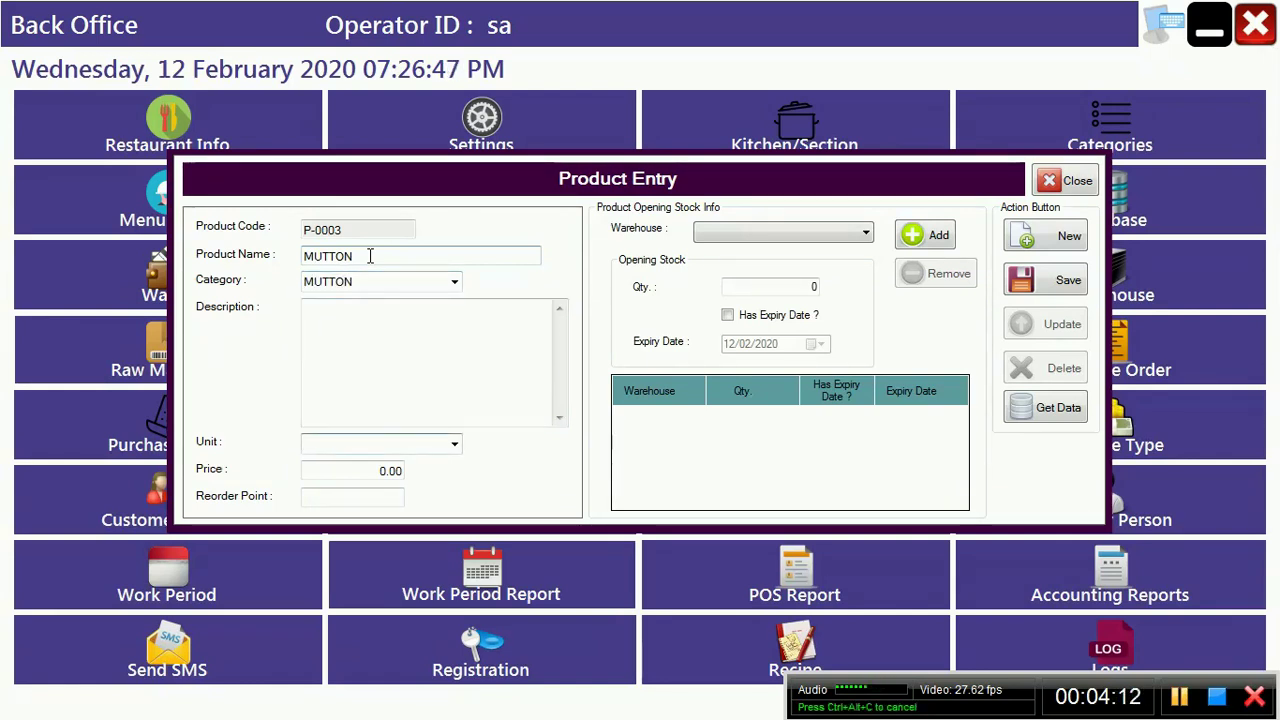
{"action": "type", "text": "KG"}
{"action": "key", "text": "BackSpace"}
{"action": "type", "text": "G"}
{"action": "key", "text": "Tab"}
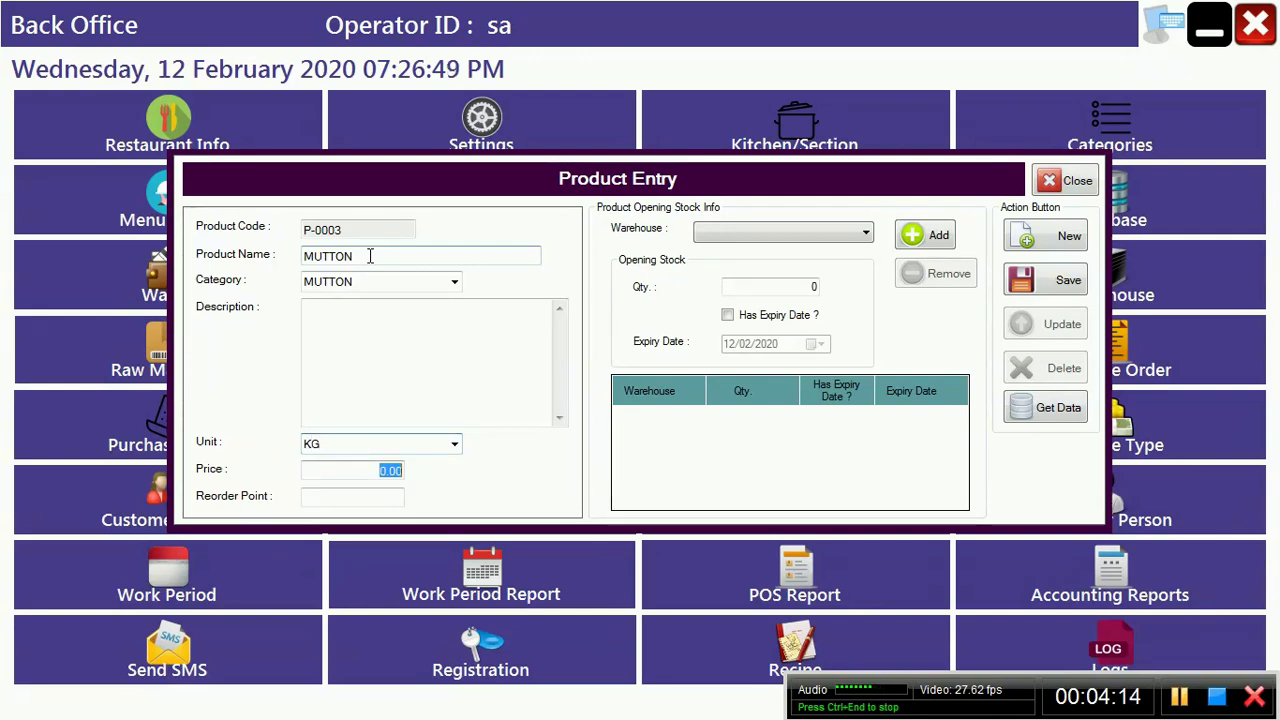
{"action": "type", "text": "60"}
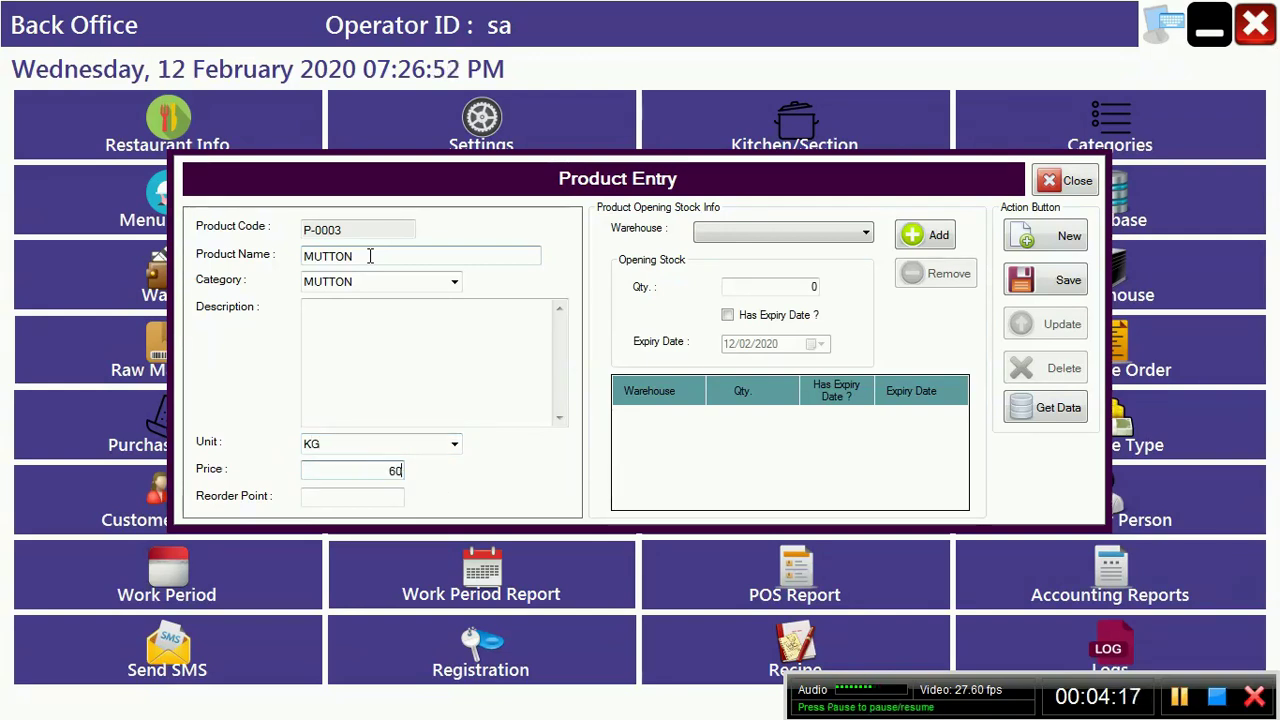
{"action": "key", "text": "Tab"}
{"action": "type", "text": "2"}
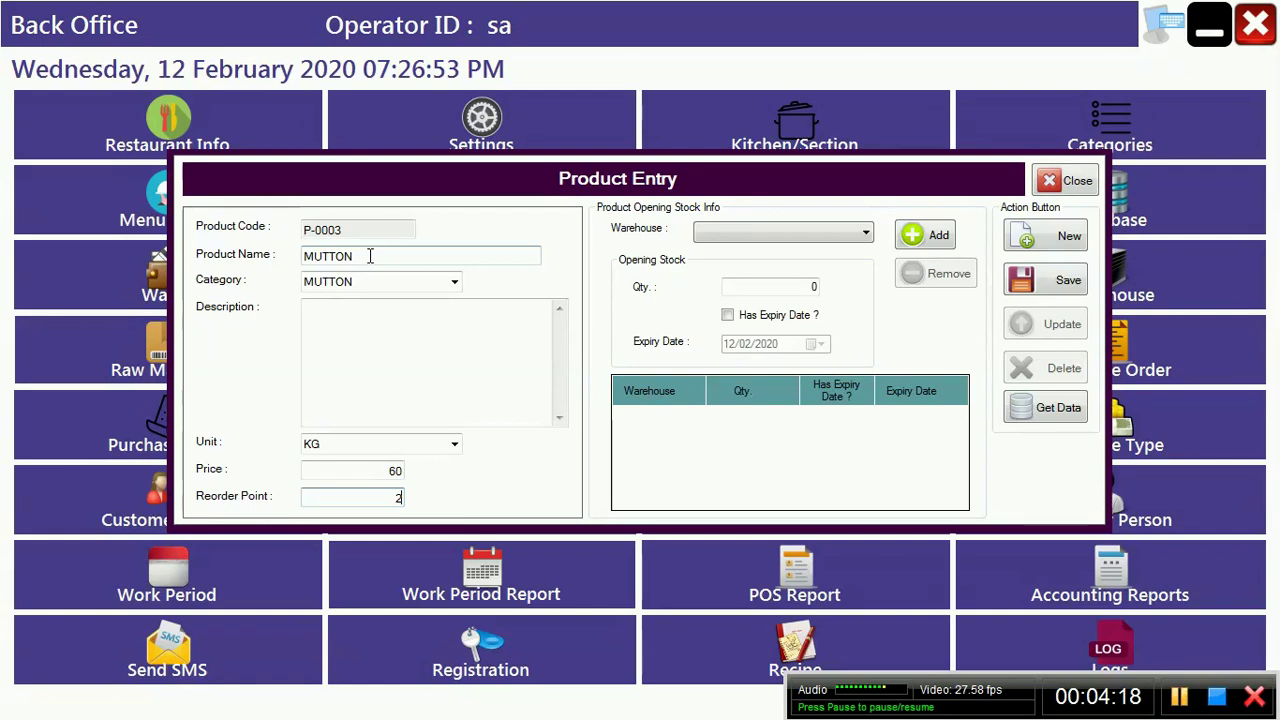
Step: Add a CHCIKEN HOUSE opening stock row and save MUTTON
{"action": "left_click", "coordinate": [768, 233]}
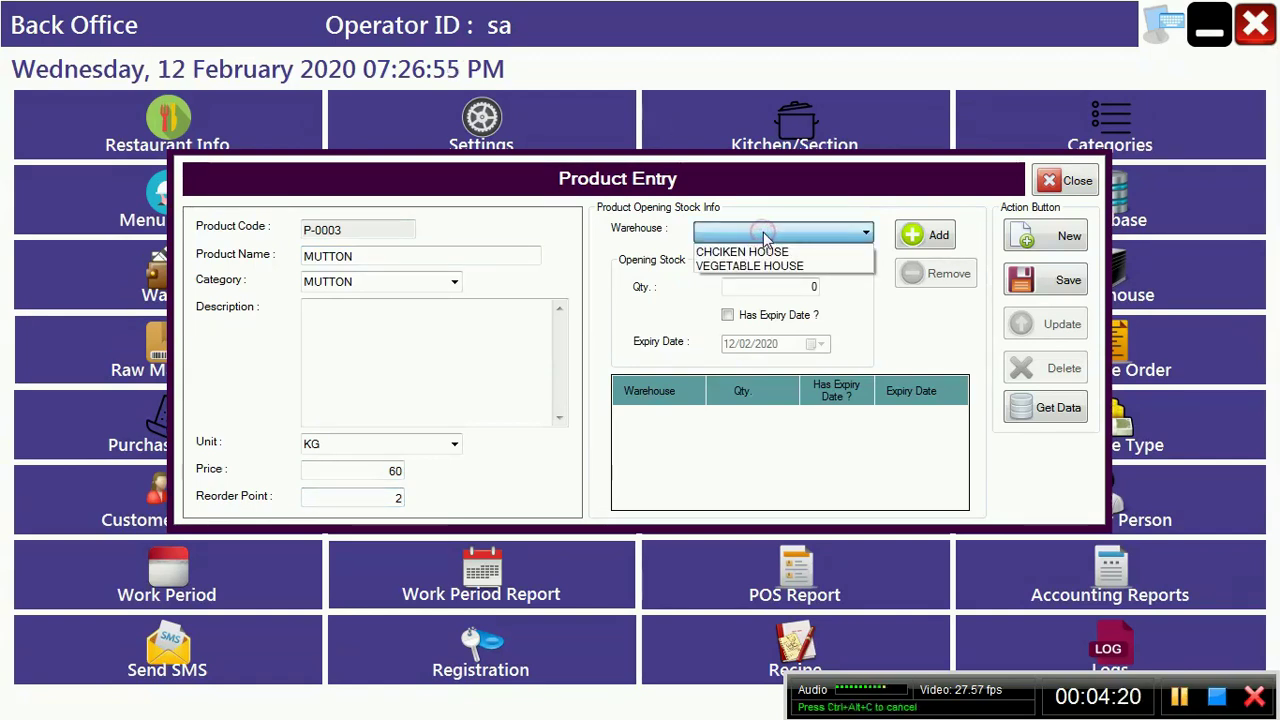
{"action": "left_click", "coordinate": [757, 255]}
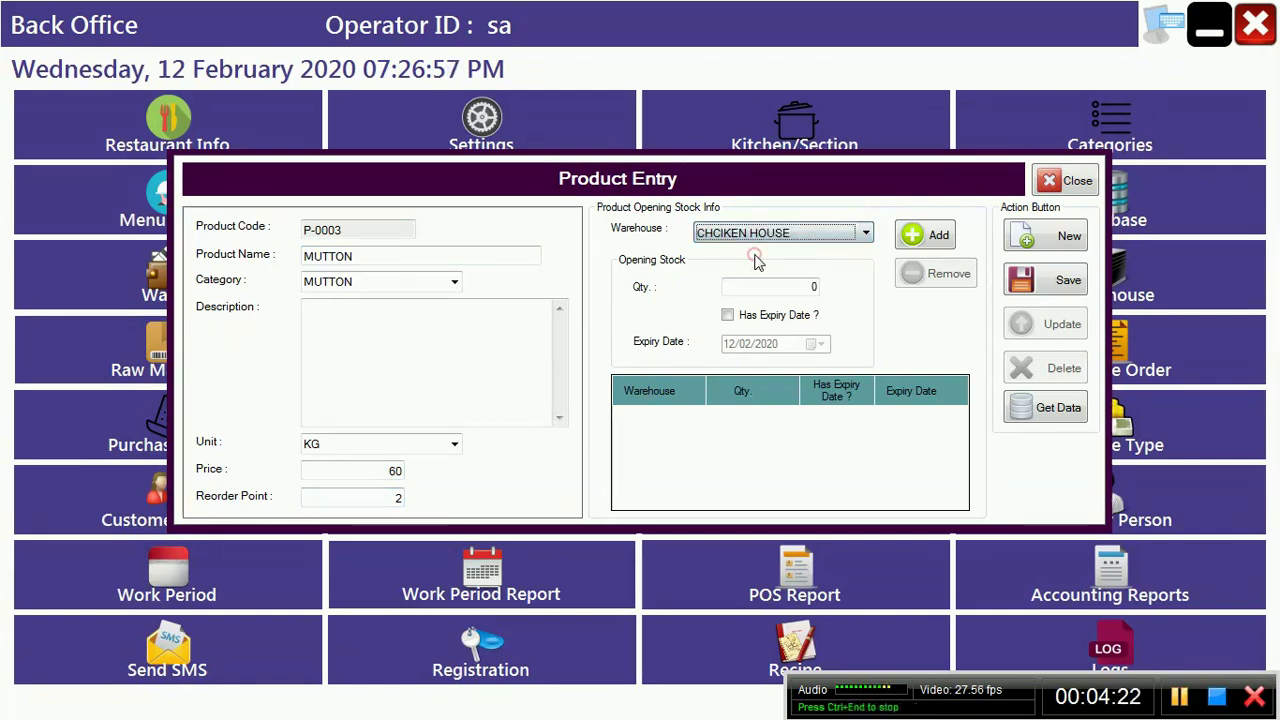
{"action": "left_click", "coordinate": [940, 236]}
{"action": "left_click", "coordinate": [1046, 282]}
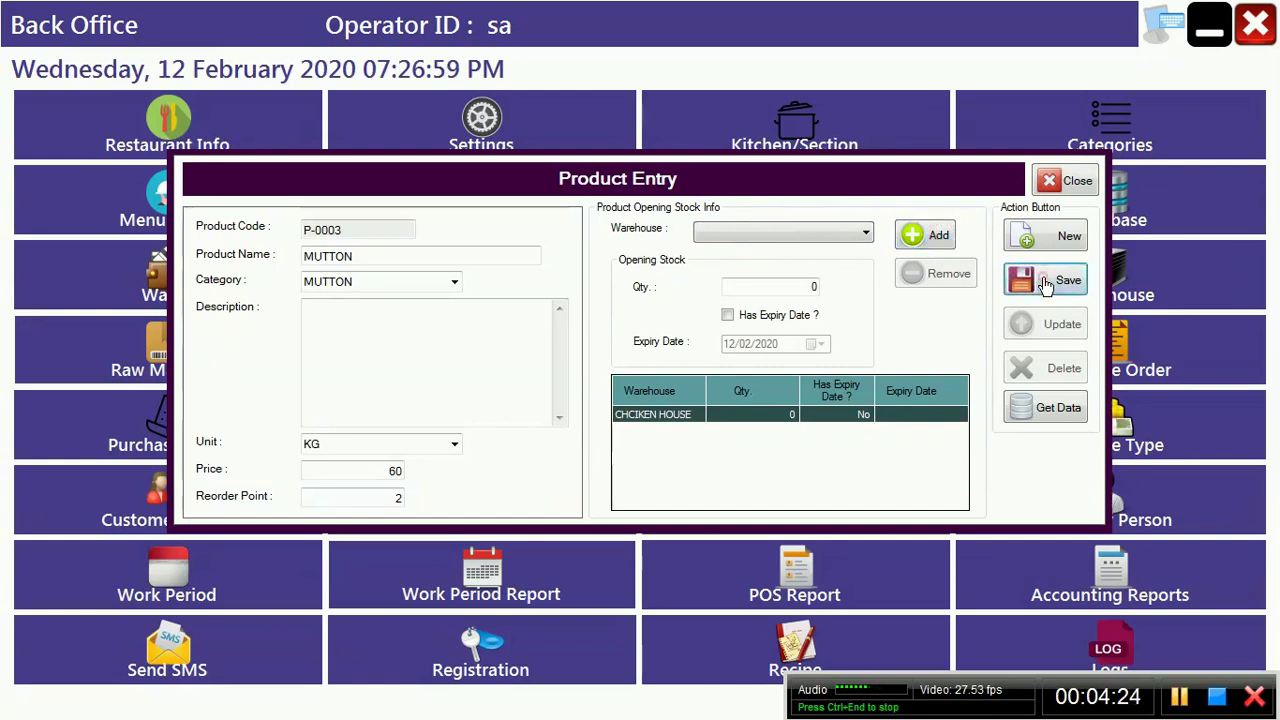
{"action": "key", "text": "Return"}
Step: Enter new product CHCIKEN, category CHICKEN, unit KG, price 80, reorder point 2
{"action": "left_click", "coordinate": [1050, 240]}
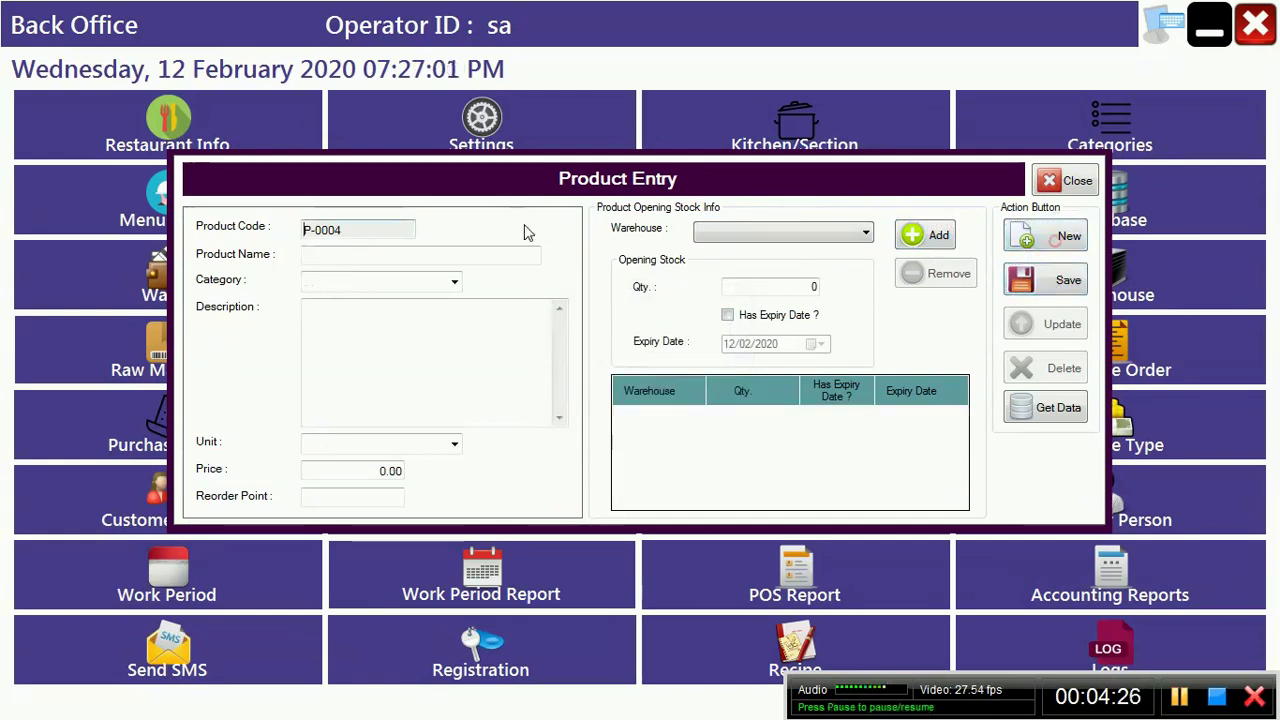
{"action": "type", "text": "CHCIKEN"}
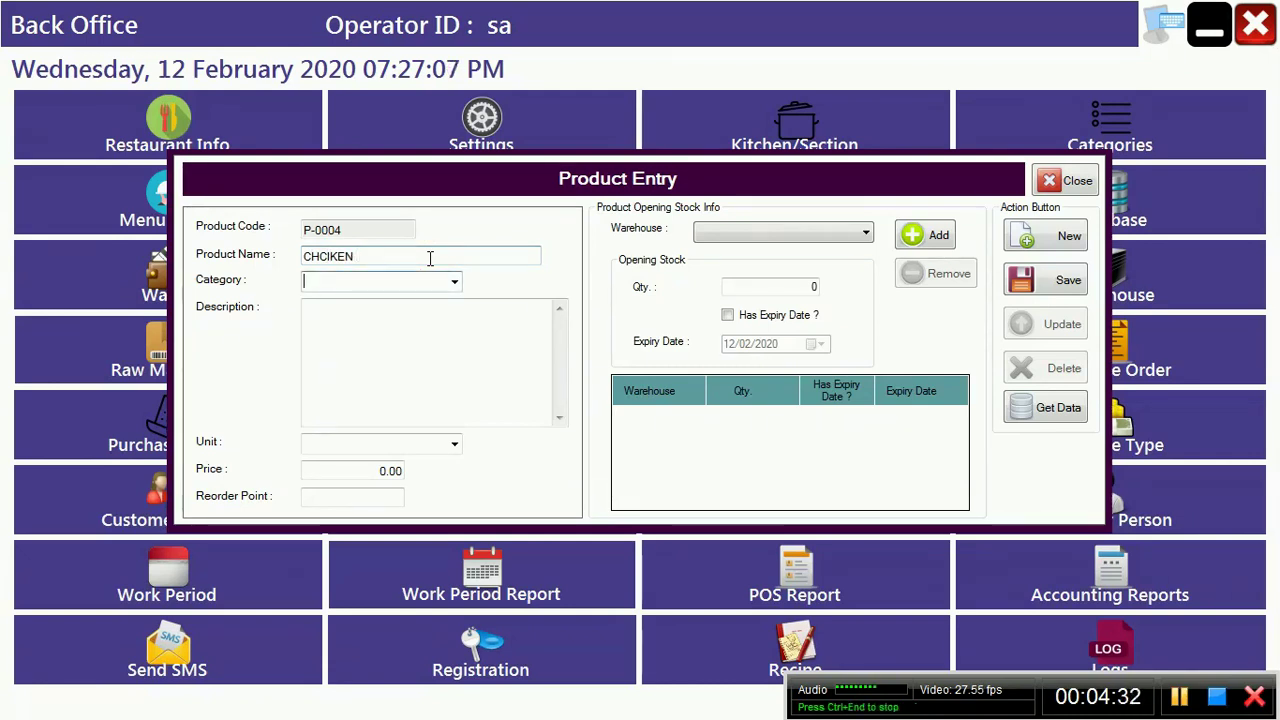
{"action": "type", "text": " CHICKEN"}
{"action": "key", "text": "Tab"}
{"action": "key", "text": "Tab"}
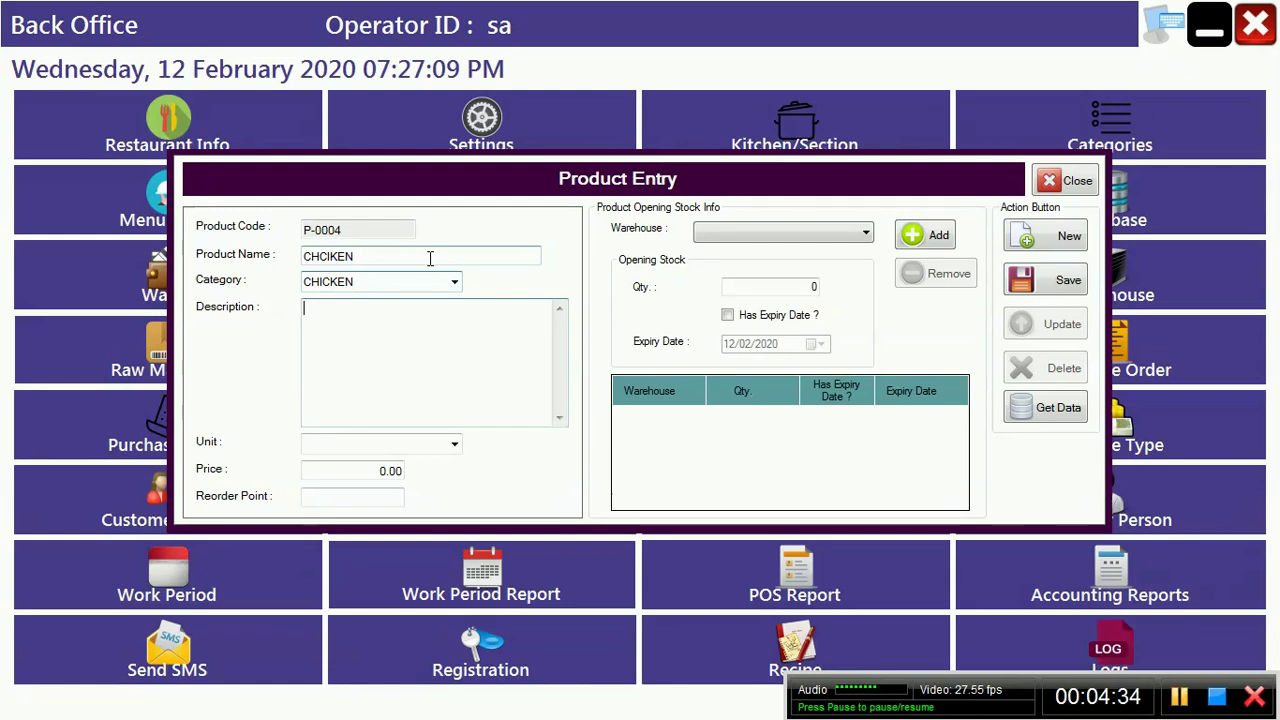
{"action": "type", "text": "KG"}
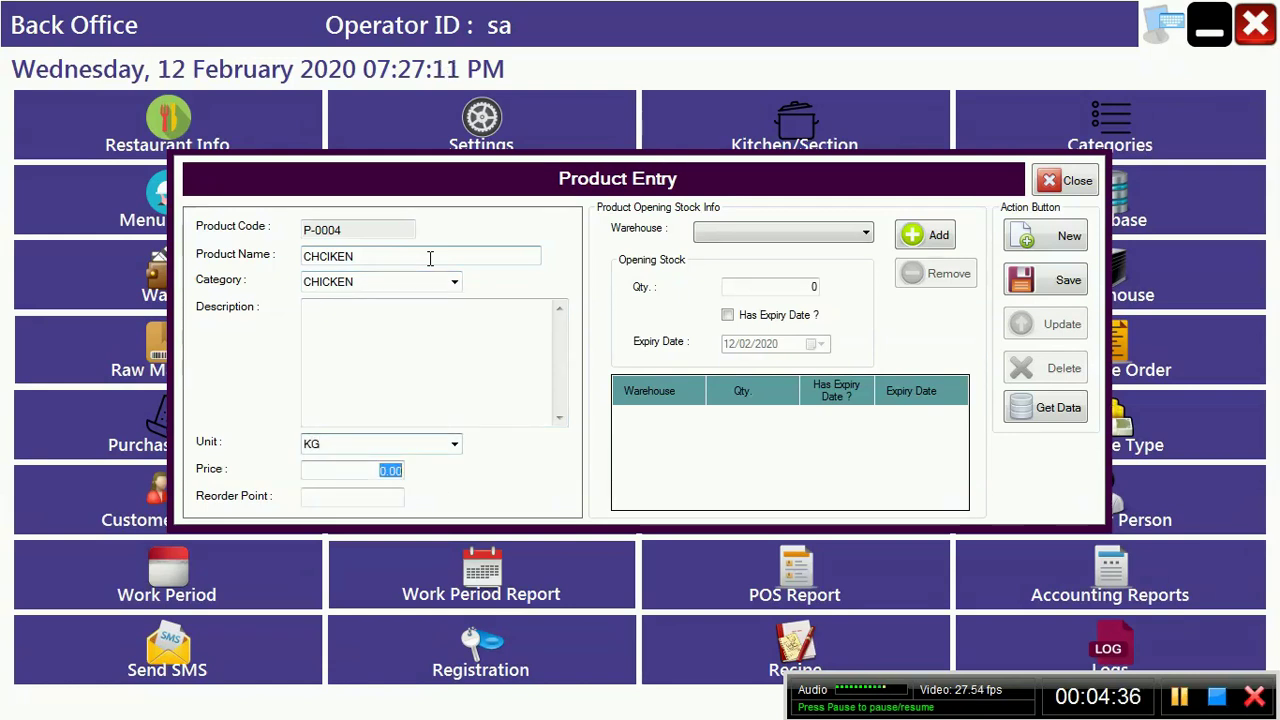
{"action": "key", "text": "Tab"}
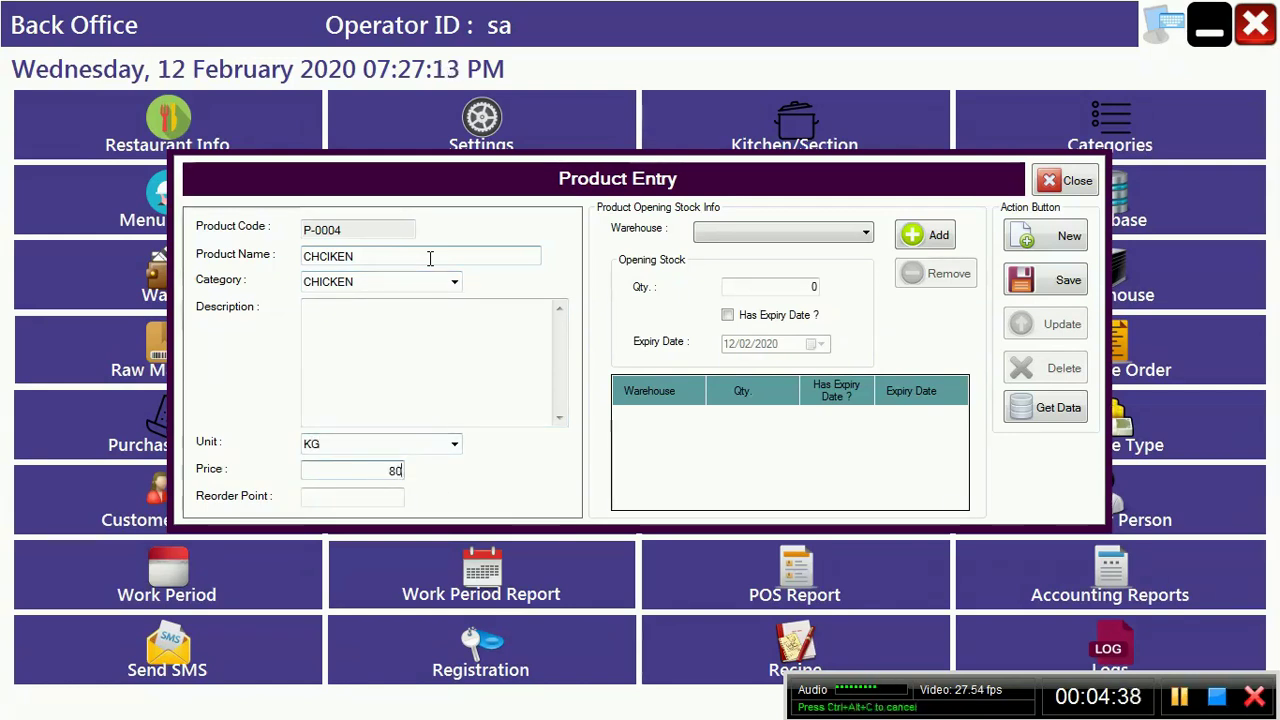
{"action": "key", "text": "Tab"}
{"action": "type", "text": "2"}
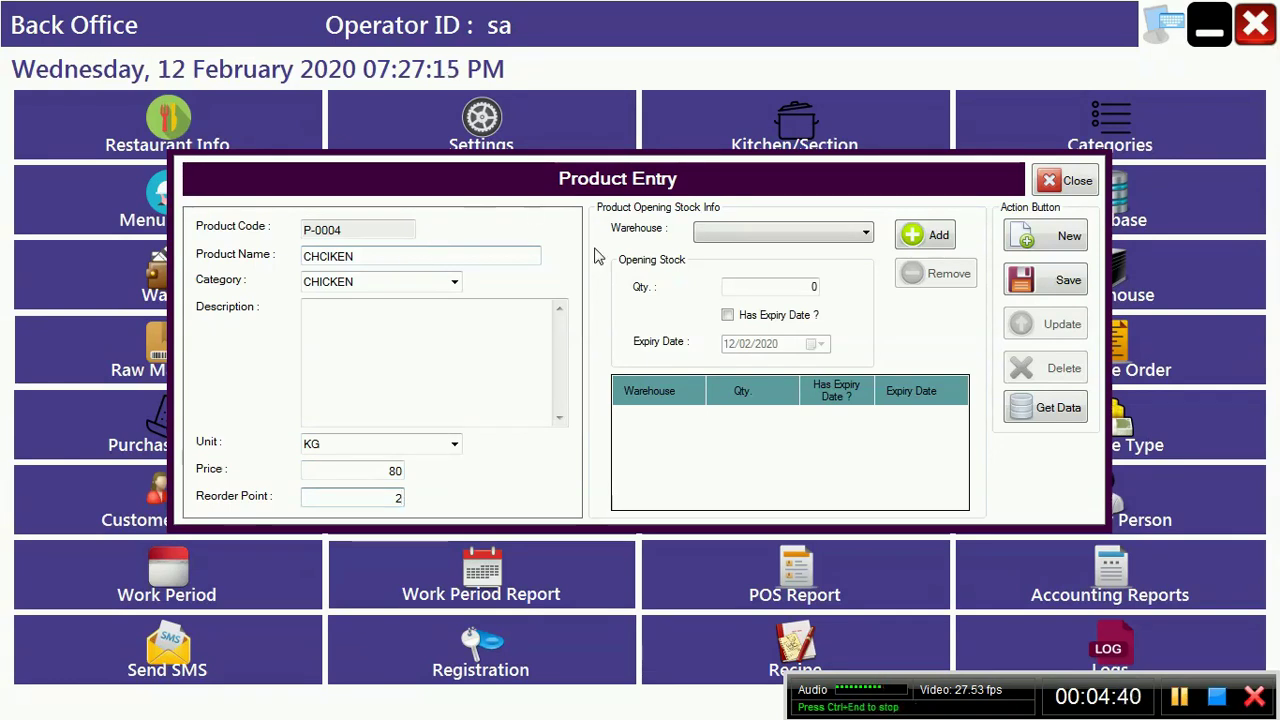
Step: Add a CHCIKEN HOUSE opening stock row and save the product twice
{"action": "left_click", "coordinate": [752, 234]}
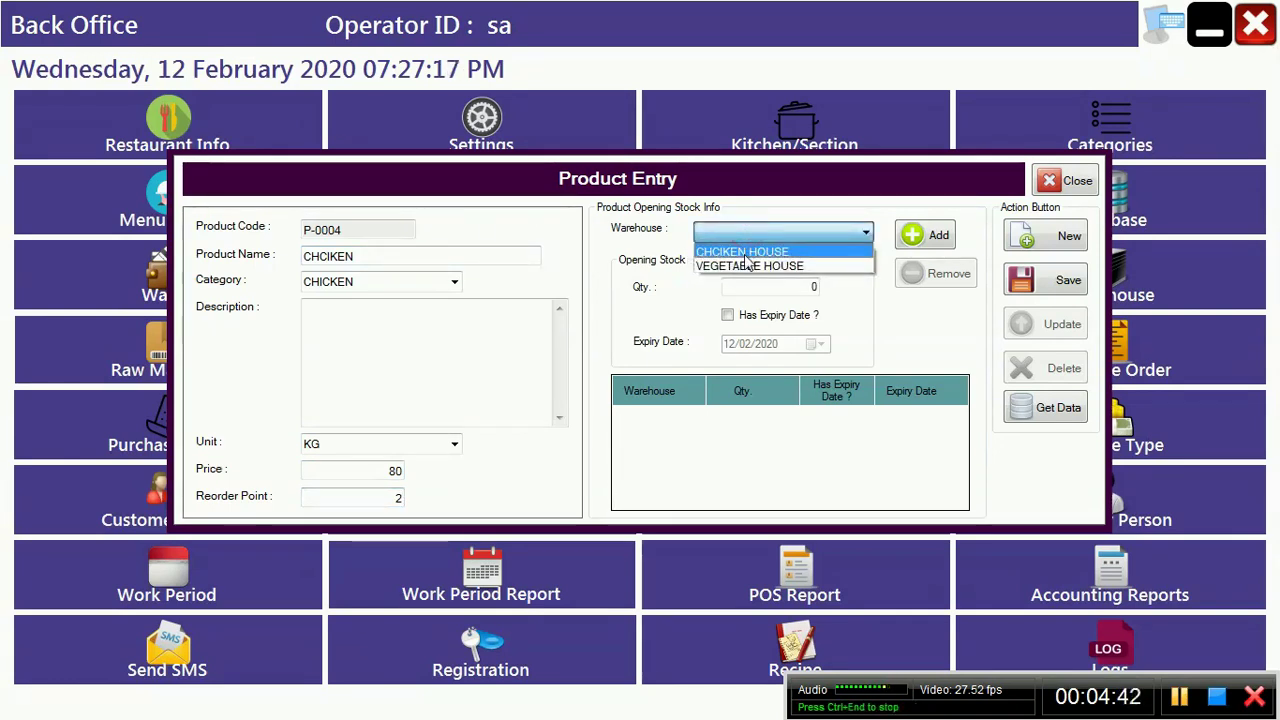
{"action": "left_click", "coordinate": [745, 254]}
{"action": "left_click", "coordinate": [921, 236]}
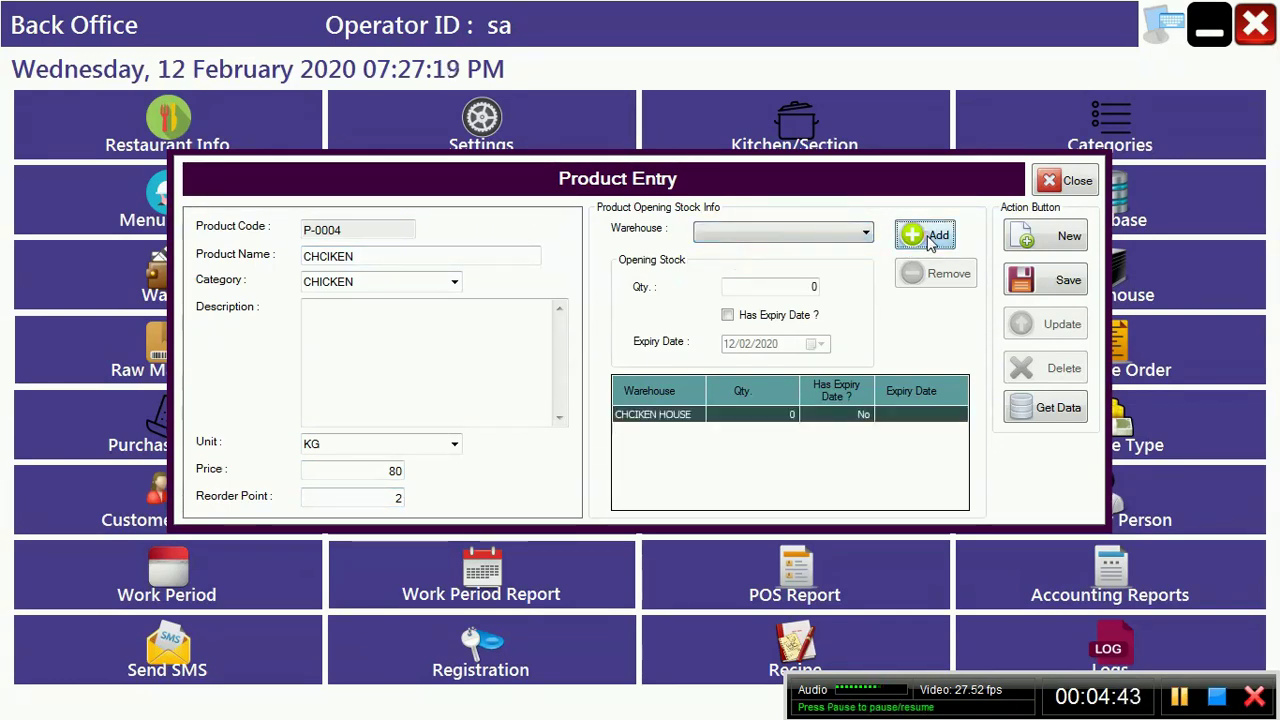
{"action": "left_click", "coordinate": [1058, 282]}
{"action": "key", "text": "Return"}
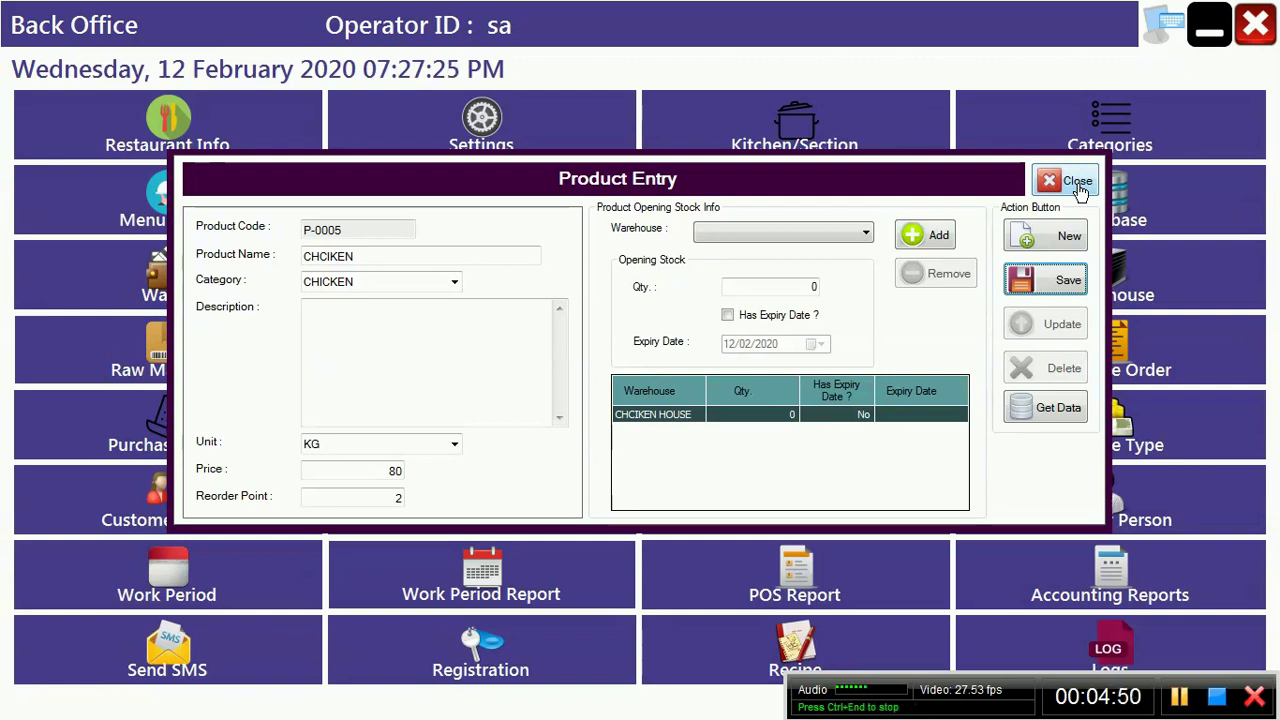
{"action": "left_click", "coordinate": [1058, 286]}
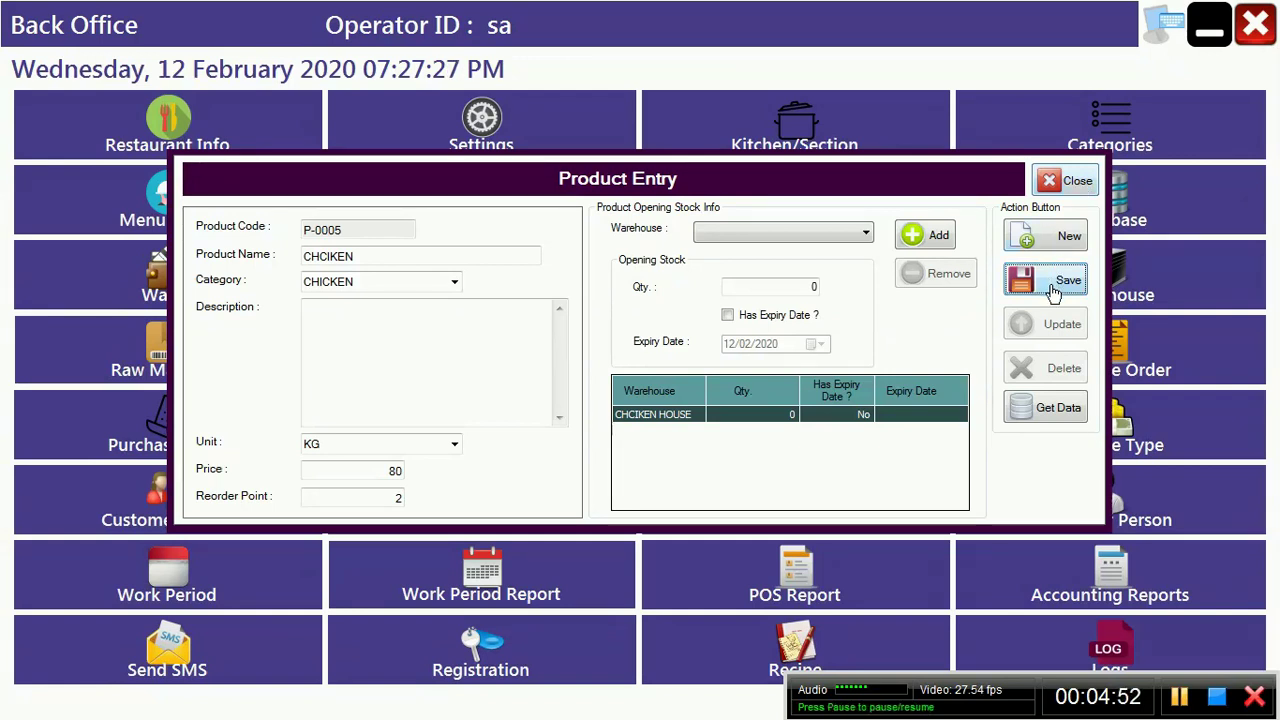
{"action": "left_click", "coordinate": [702, 416]}
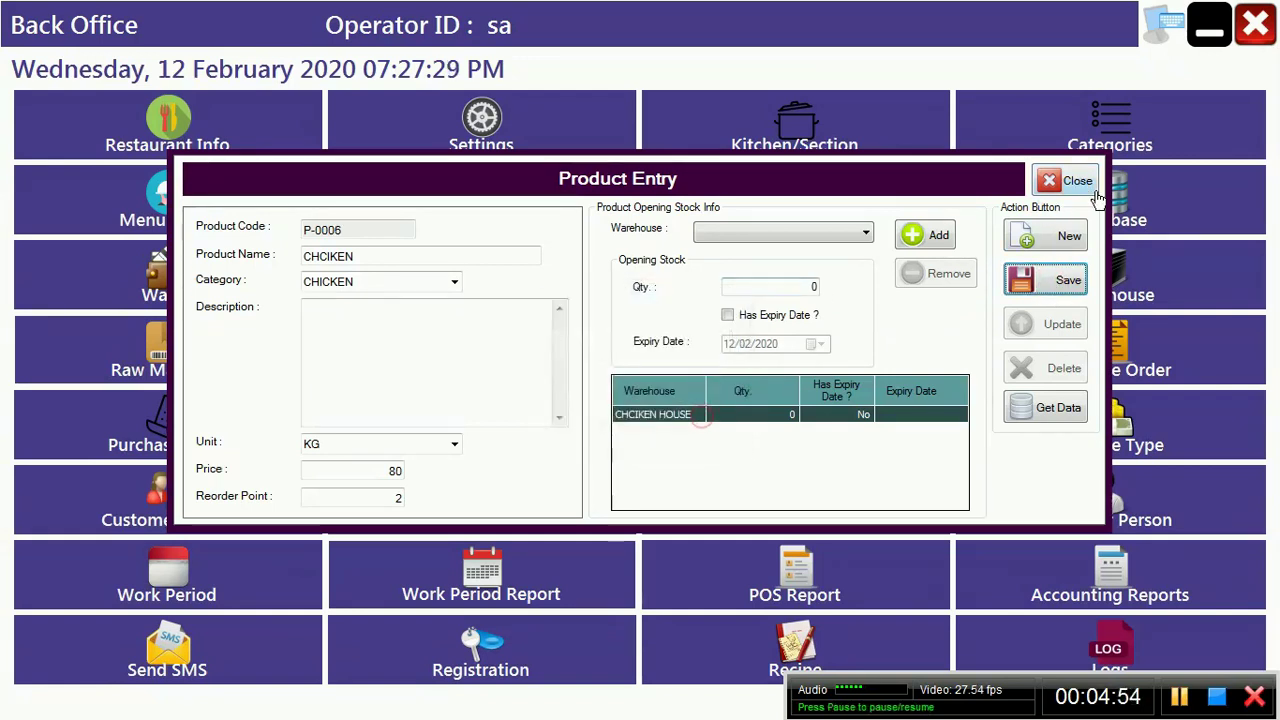
{"action": "left_click", "coordinate": [1076, 185]}
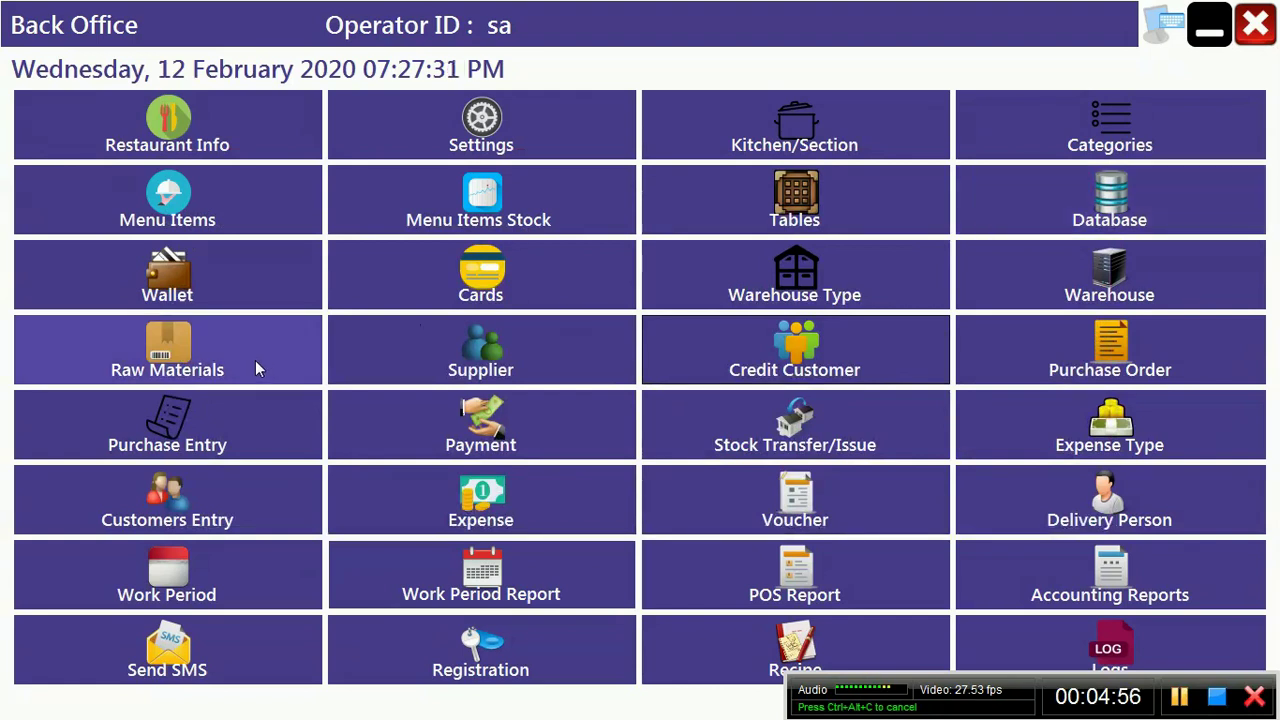
{"action": "left_click", "coordinate": [200, 368]}
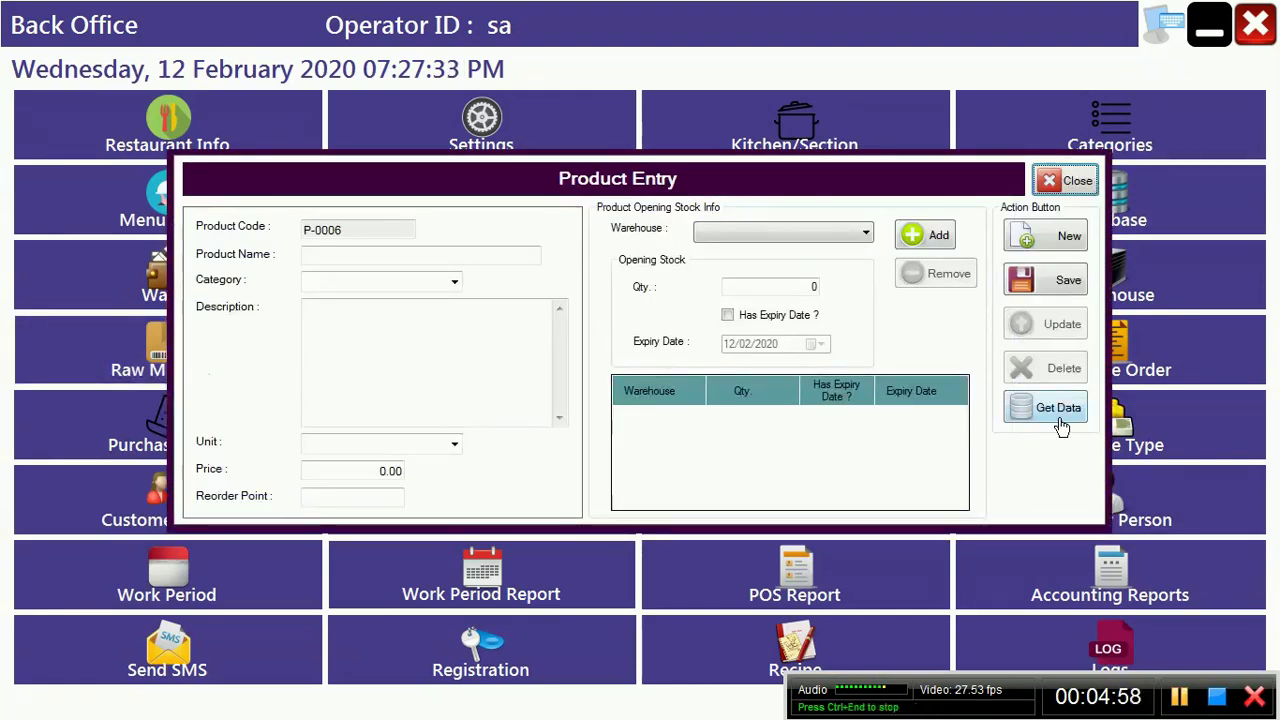
{"action": "left_click", "coordinate": [1052, 408]}
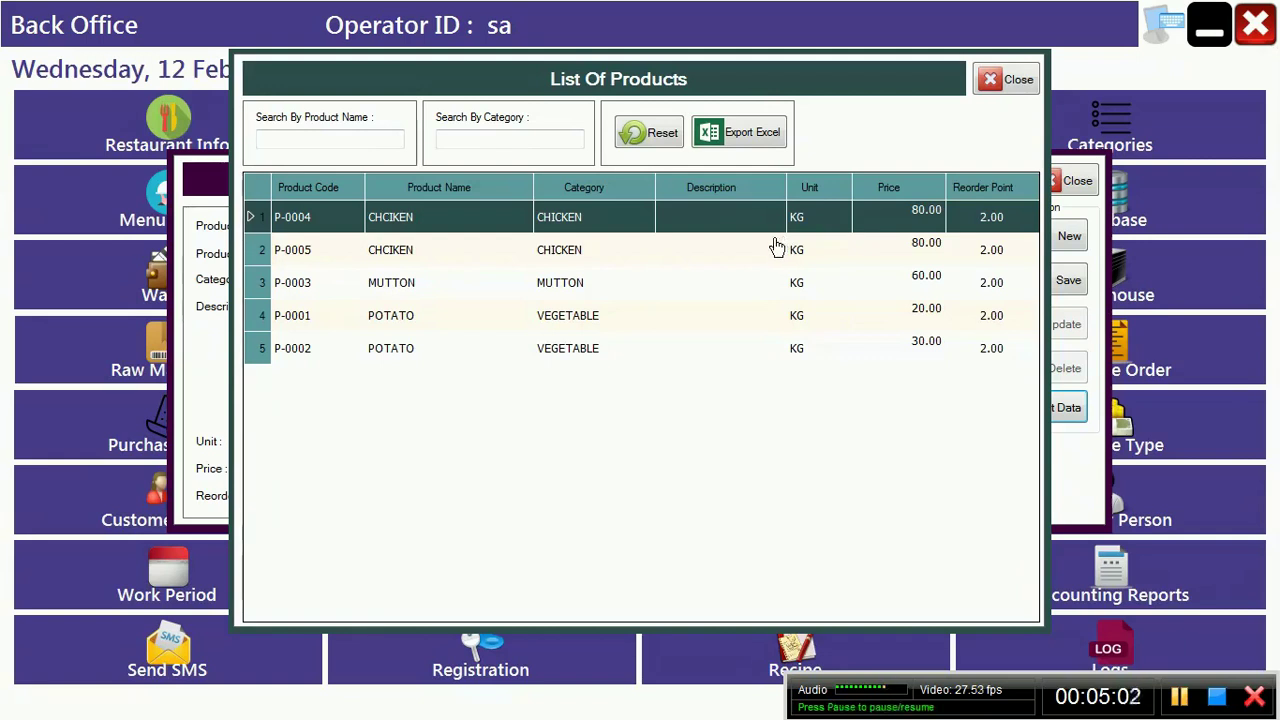
{"action": "left_click", "coordinate": [1016, 88]}
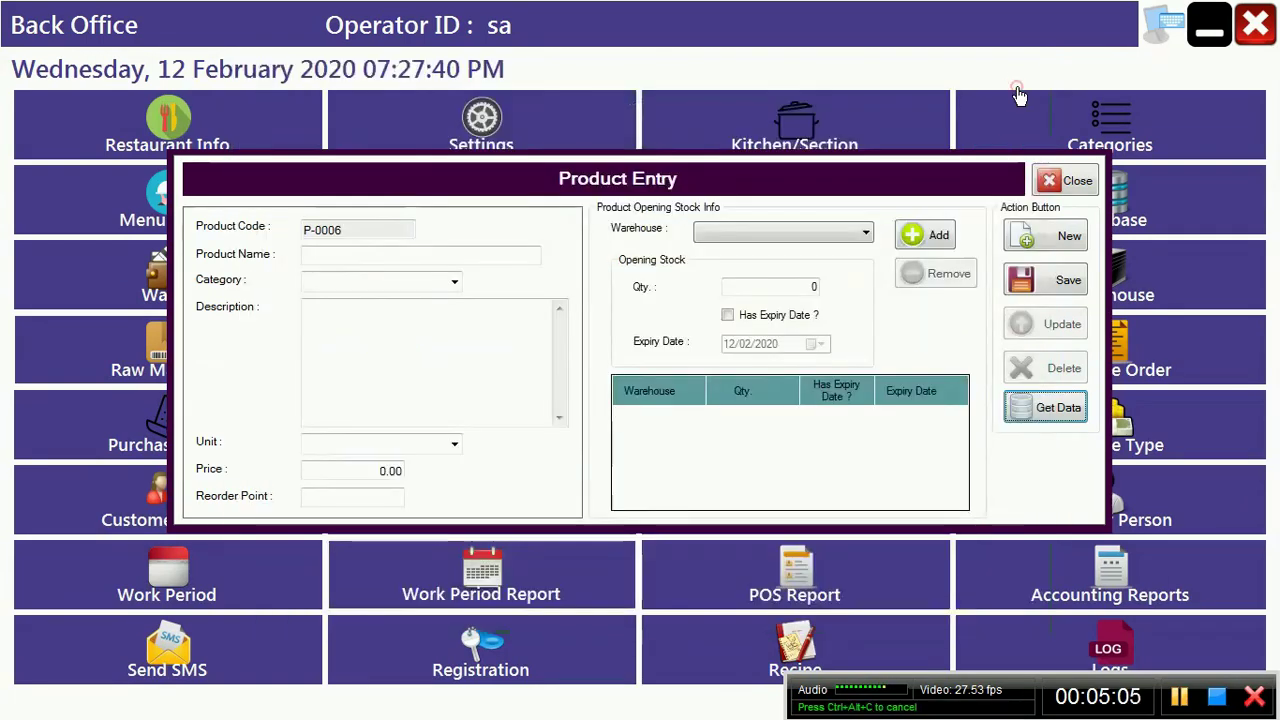
{"action": "left_click", "coordinate": [1065, 180]}
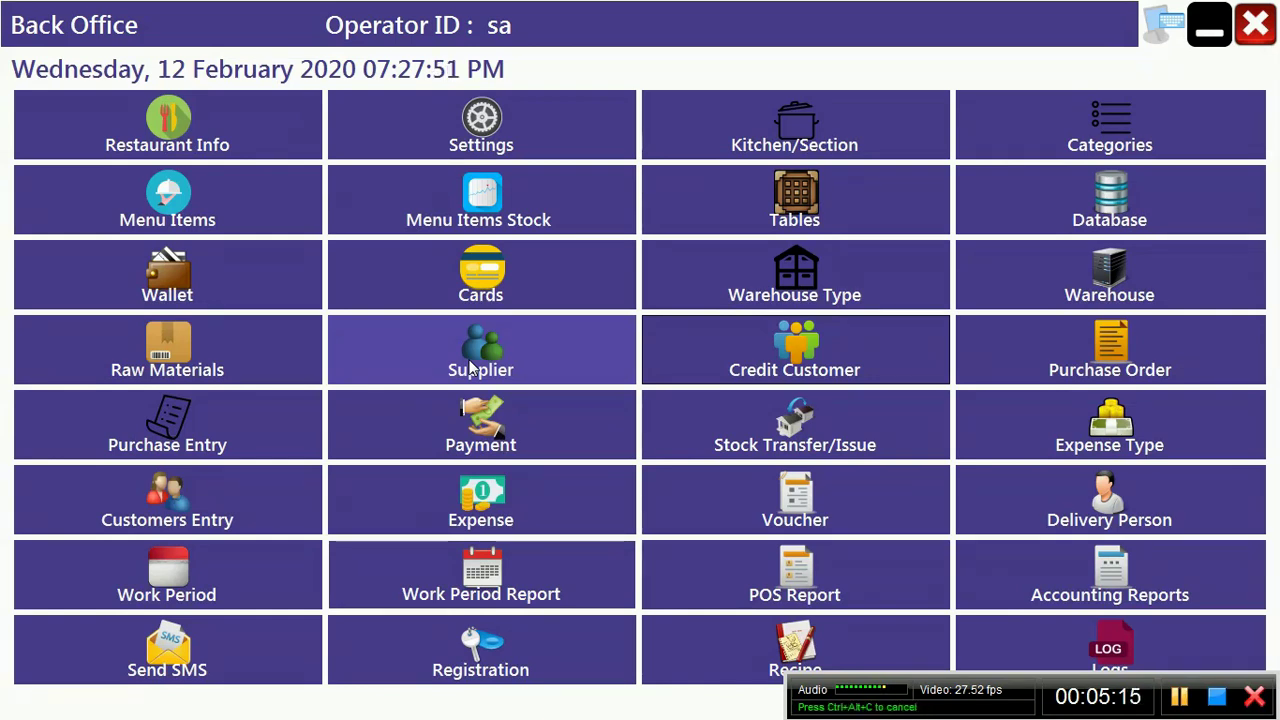
Step: Open the supplier form and enter the supplier's name, address MODEL TOWN and city USA
{"action": "left_click", "coordinate": [470, 369]}
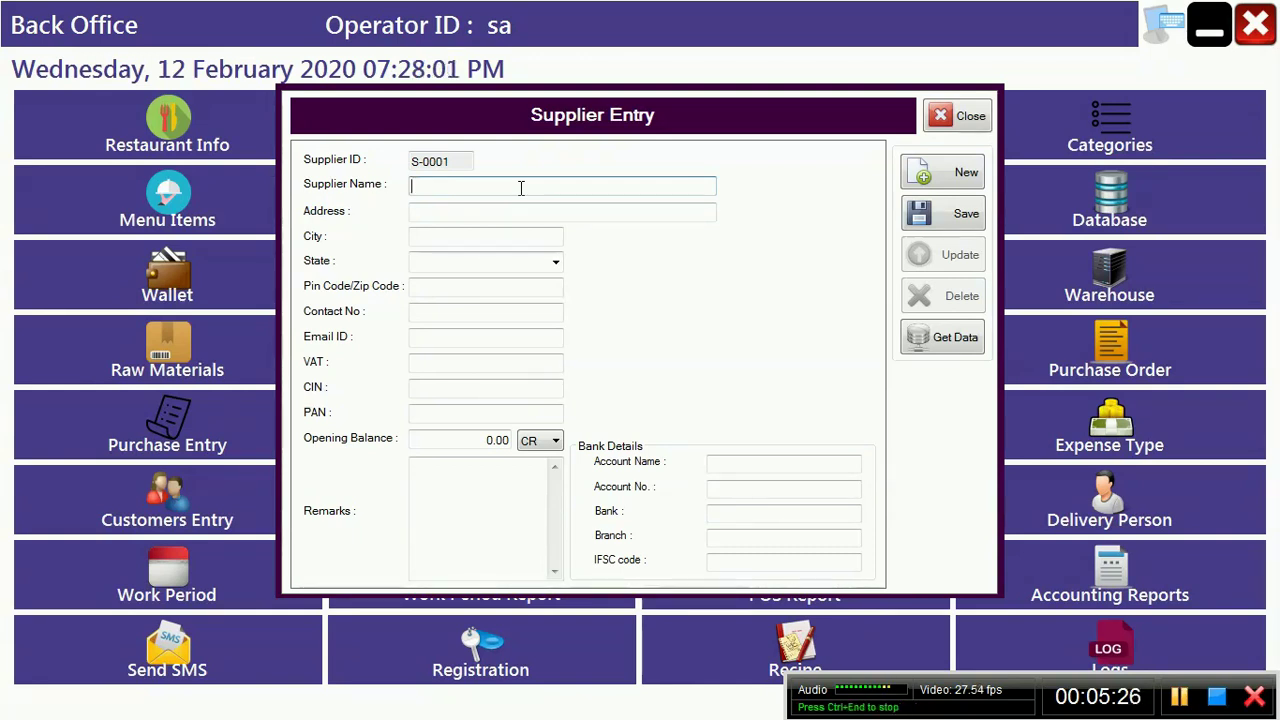
{"action": "type", "text": "MOHAMMAD "}
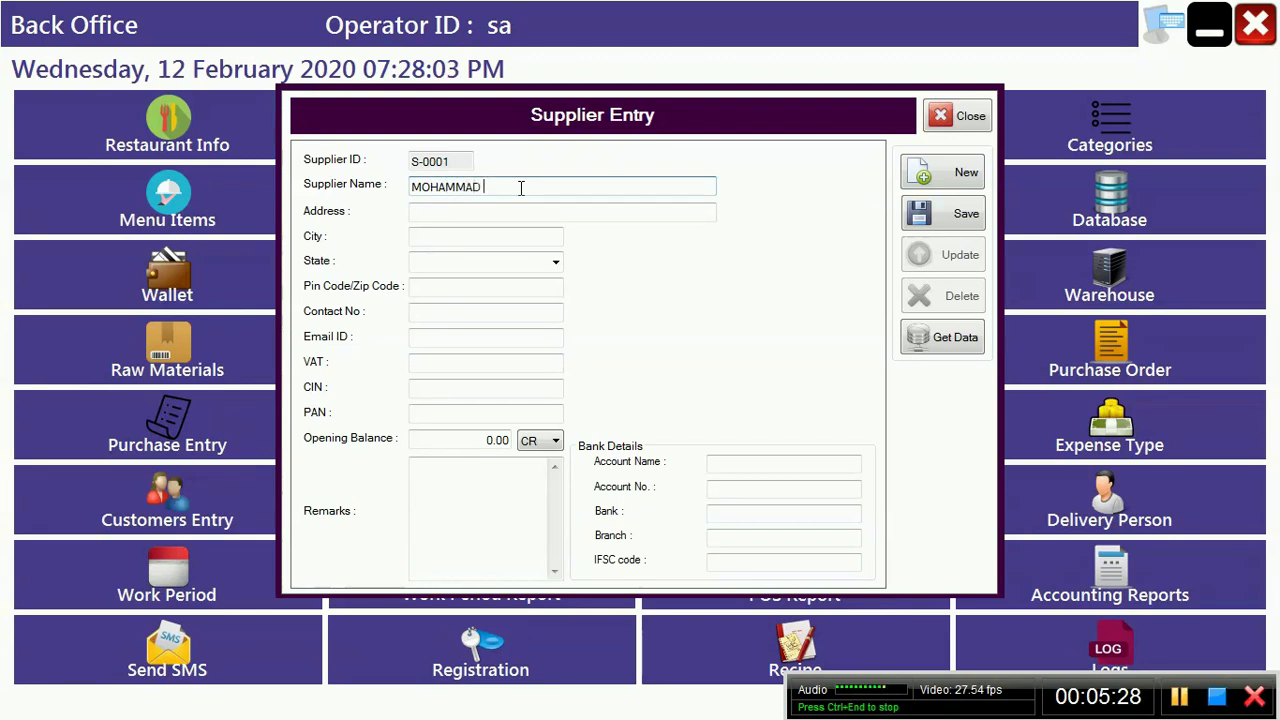
{"action": "type", "text": "B"}
{"action": "key", "text": "BackSpace"}
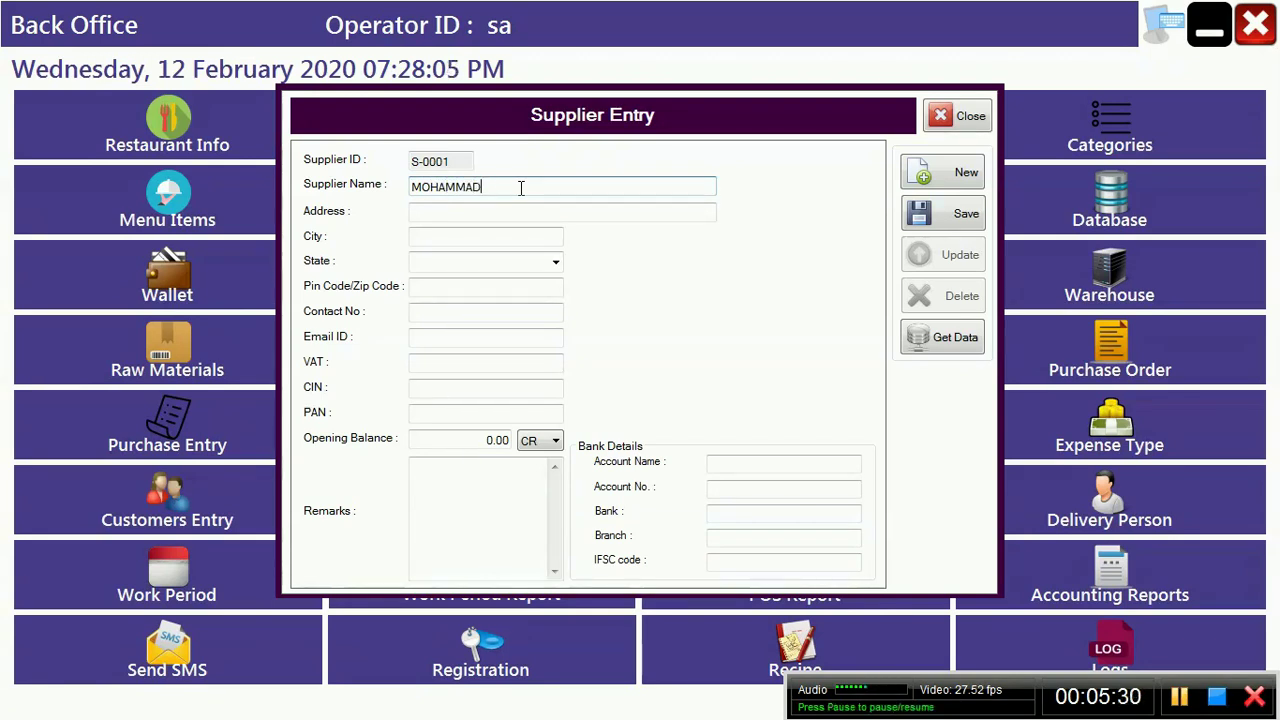
{"action": "key", "text": "BackSpace"}
{"action": "key", "text": "BackSpace"}
{"action": "key", "text": "BackSpace"}
{"action": "key", "text": "BackSpace"}
{"action": "key", "text": "BackSpace"}
{"action": "key", "text": "BackSpace"}
{"action": "key", "text": "BackSpace"}
{"action": "key", "text": "BackSpace"}
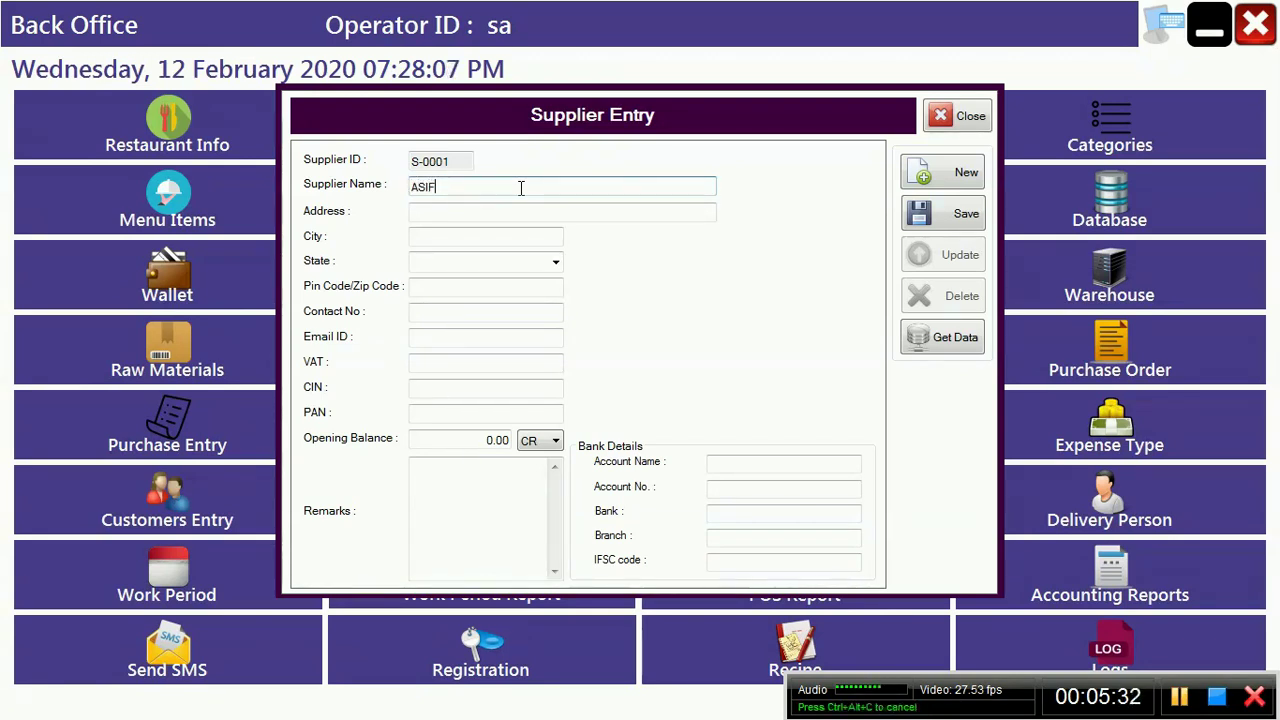
{"action": "key", "text": "Tab"}
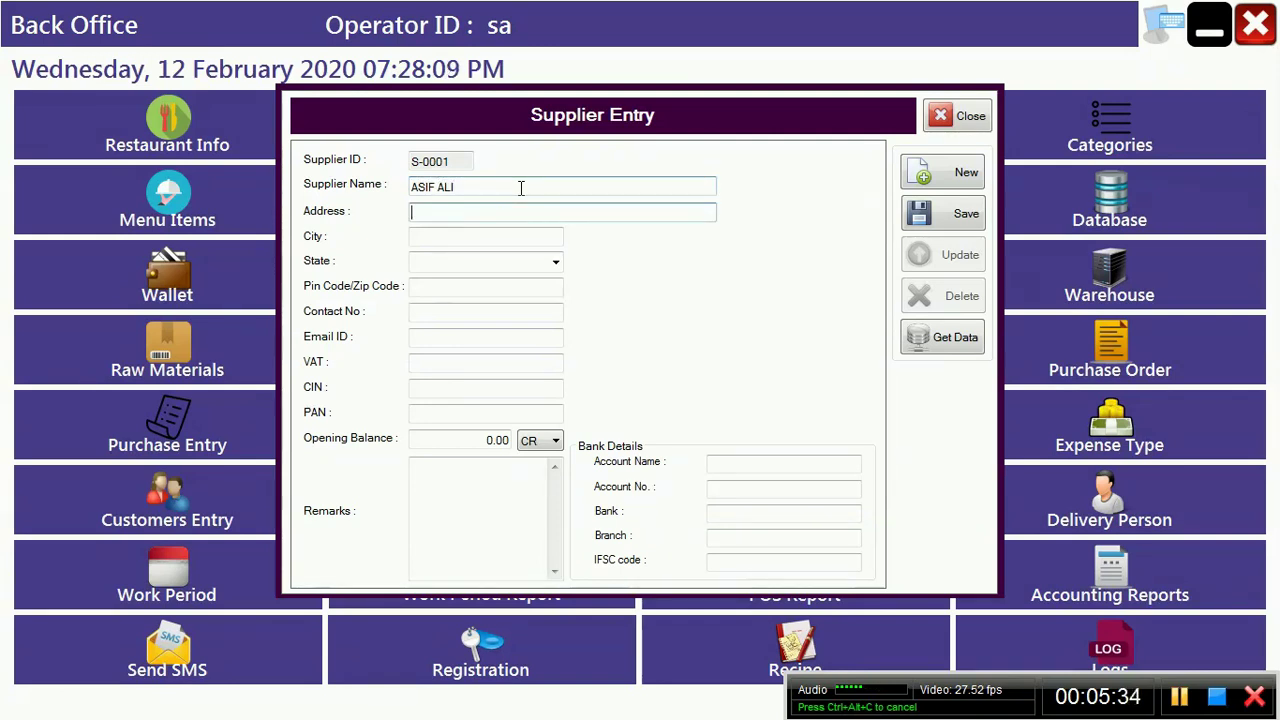
{"action": "type", "text": "MODEL TOW"}
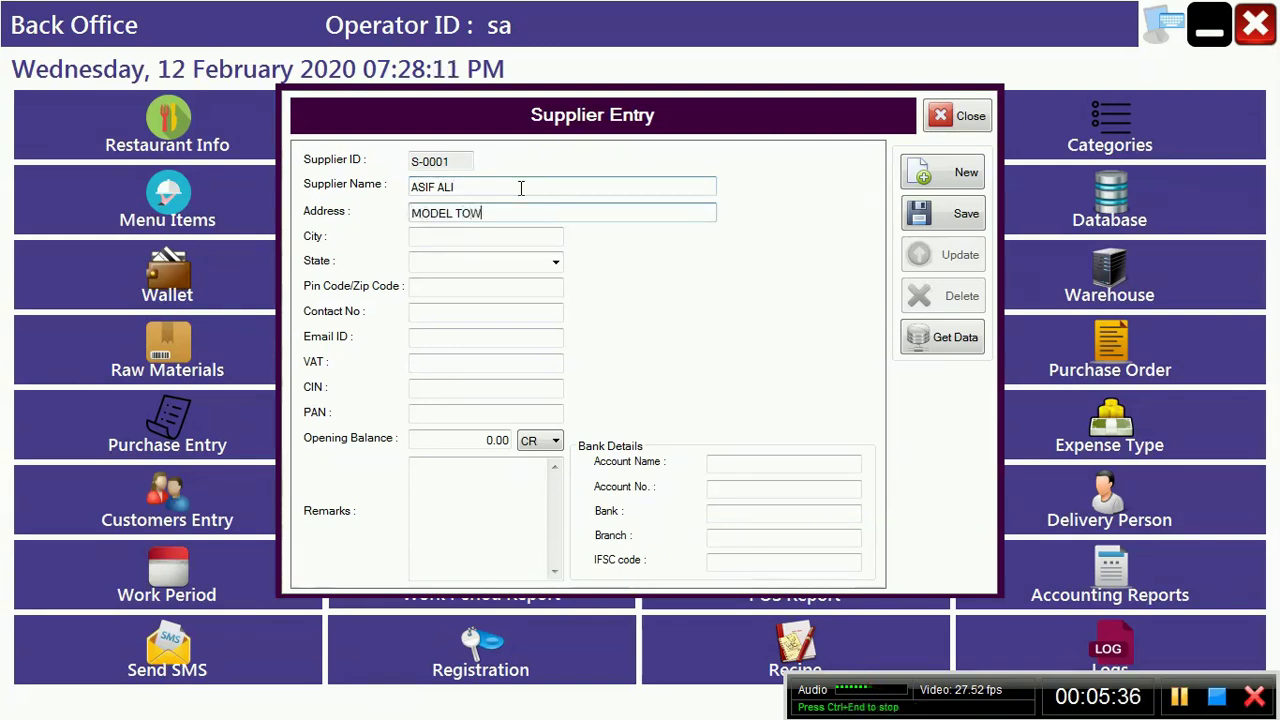
{"action": "type", "text": "N"}
{"action": "key", "text": "Tab"}
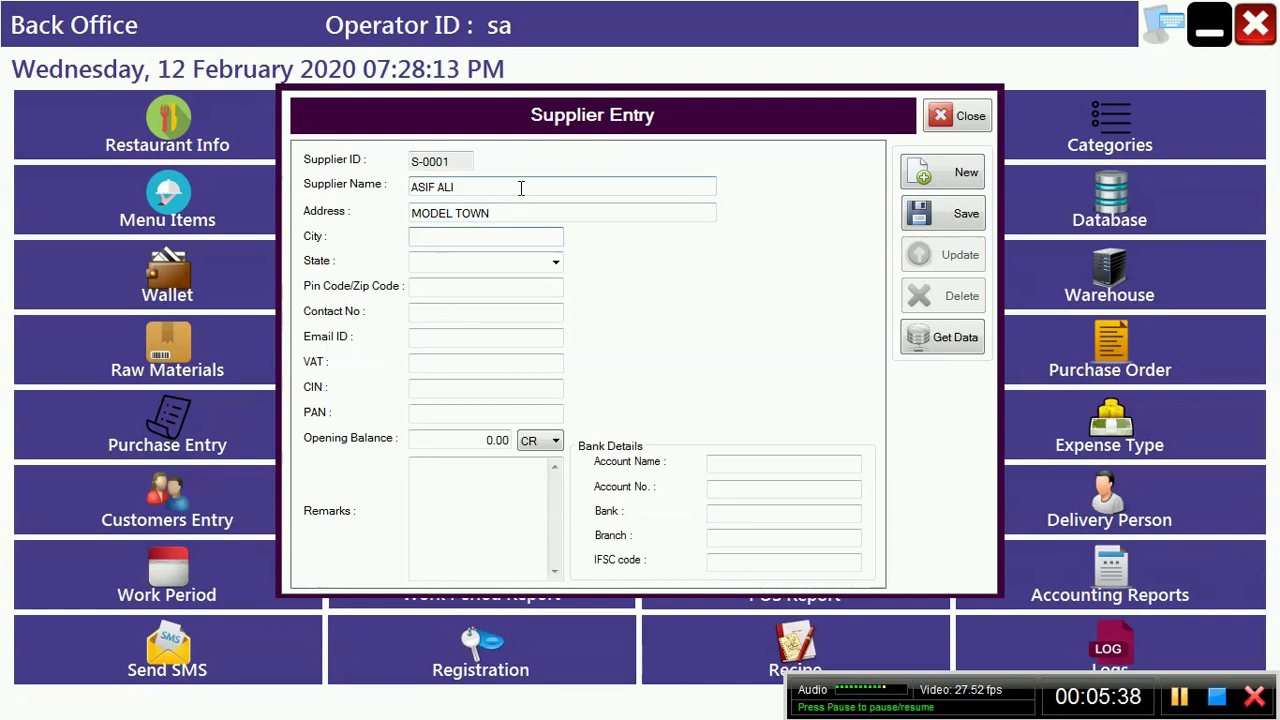
{"action": "type", "text": "NEW"}
{"action": "key", "text": "BackSpace"}
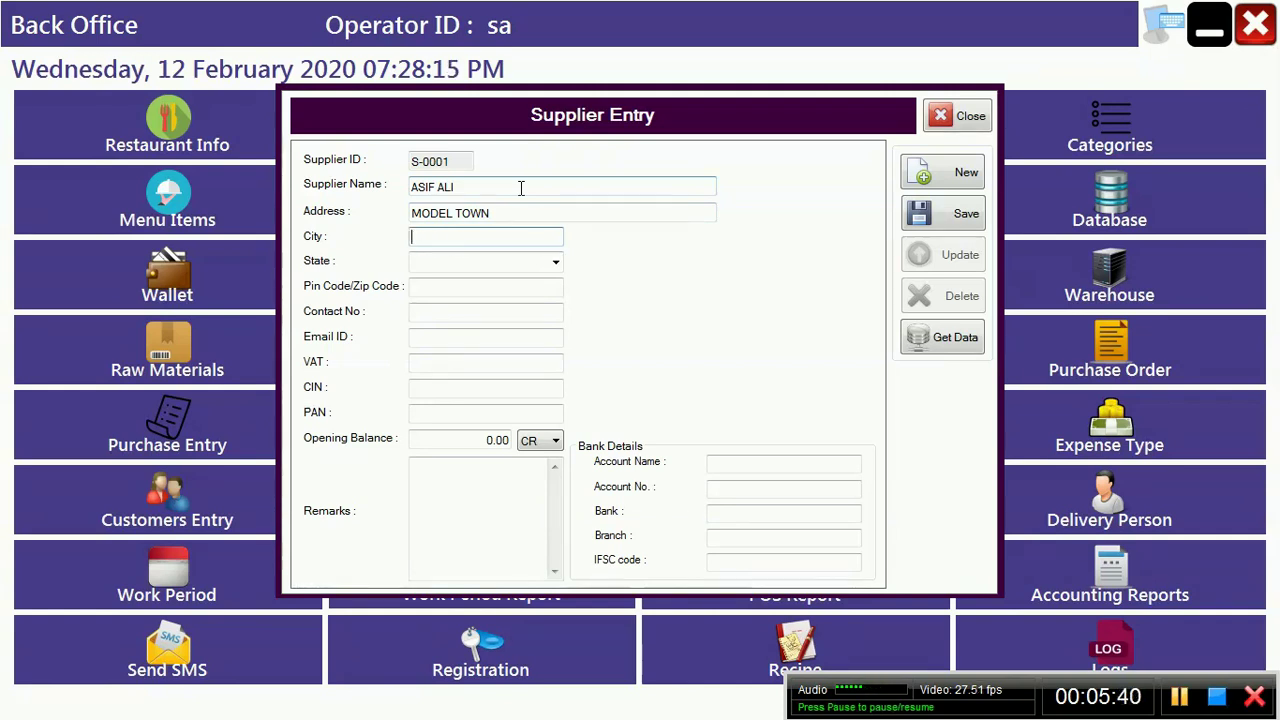
{"action": "type", "text": "USA"}
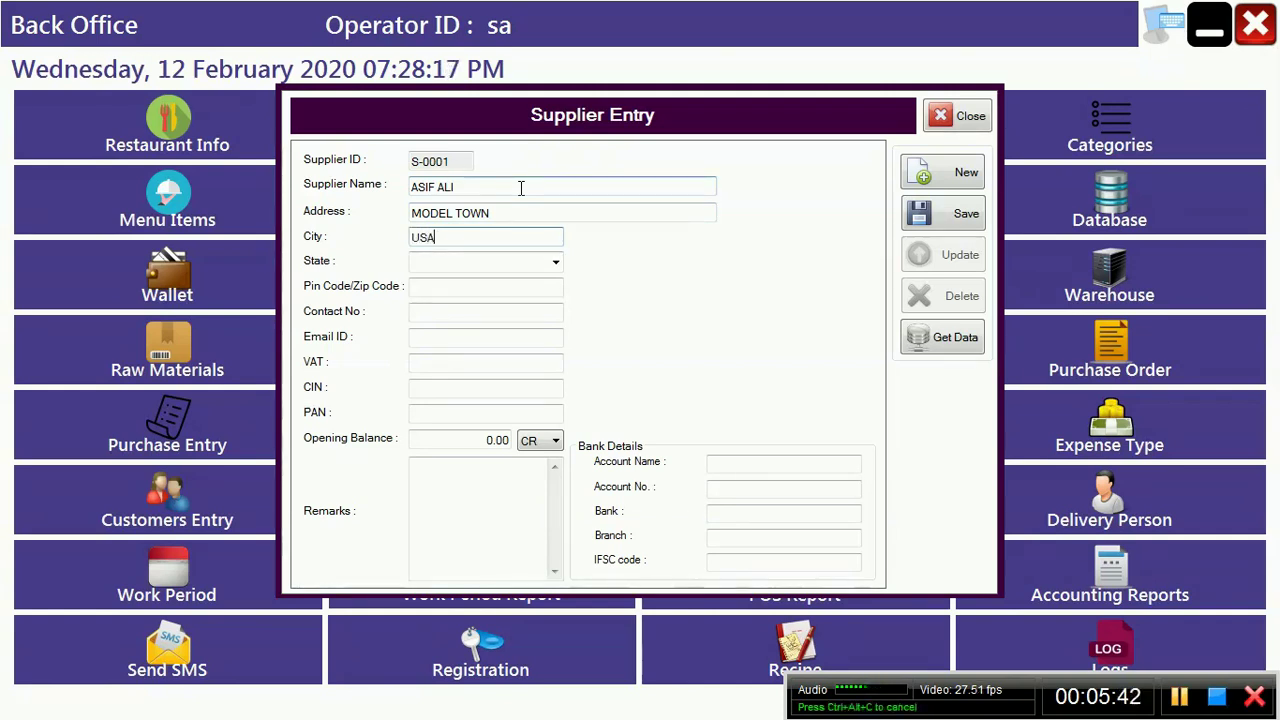
Step: Set state USA, enter the supplier's contact number, save, and close the form
{"action": "key", "text": "Tab"}
{"action": "type", "text": "U"}
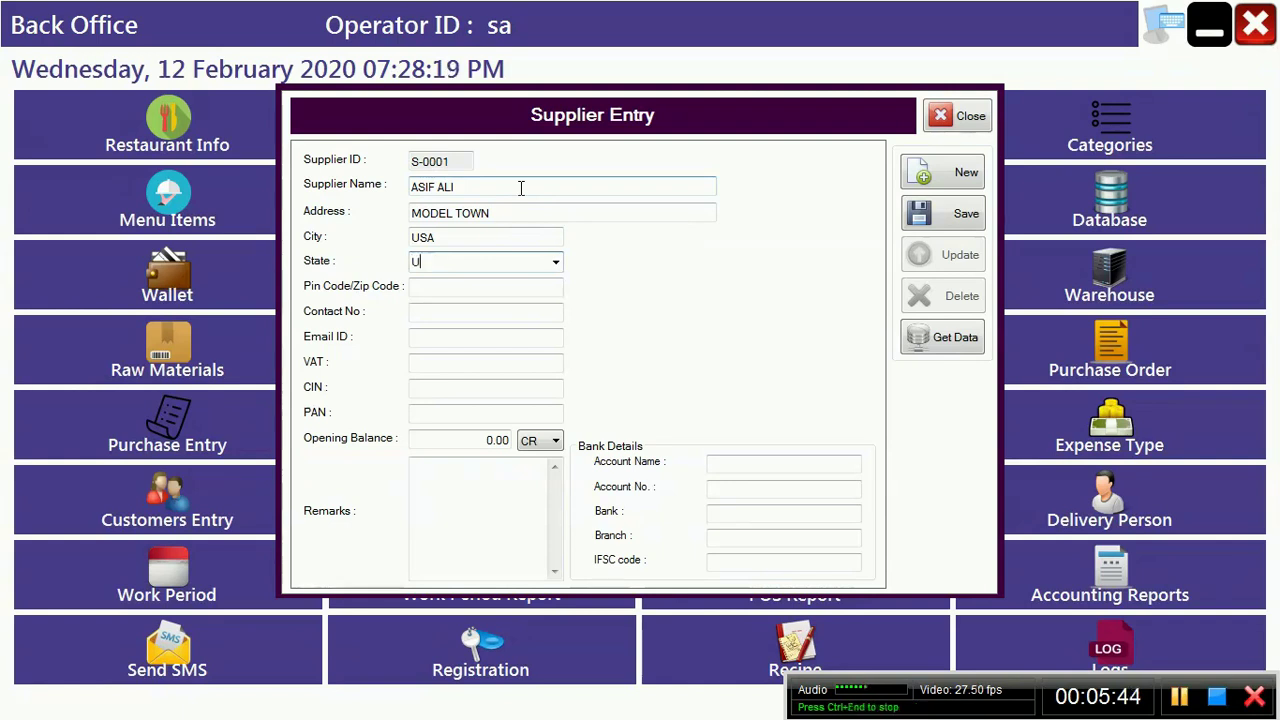
{"action": "type", "text": "SA"}
{"action": "key", "text": "Tab"}
{"action": "key", "text": "Tab"}
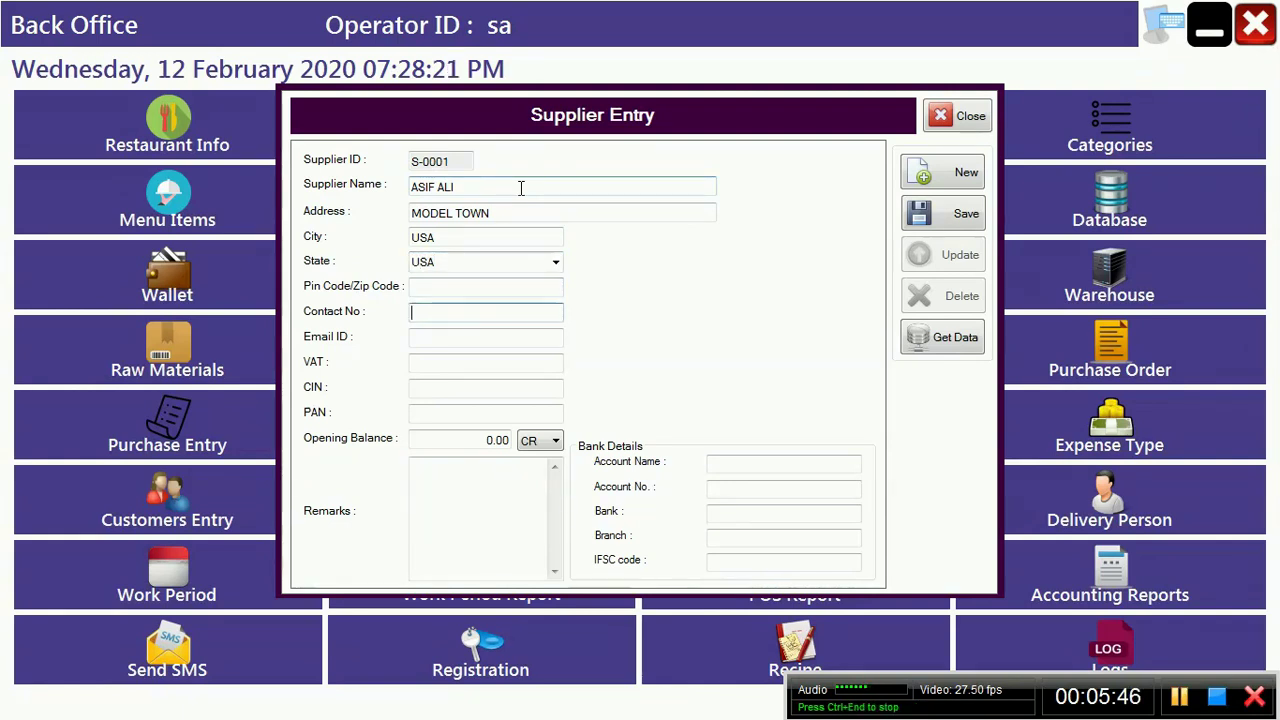
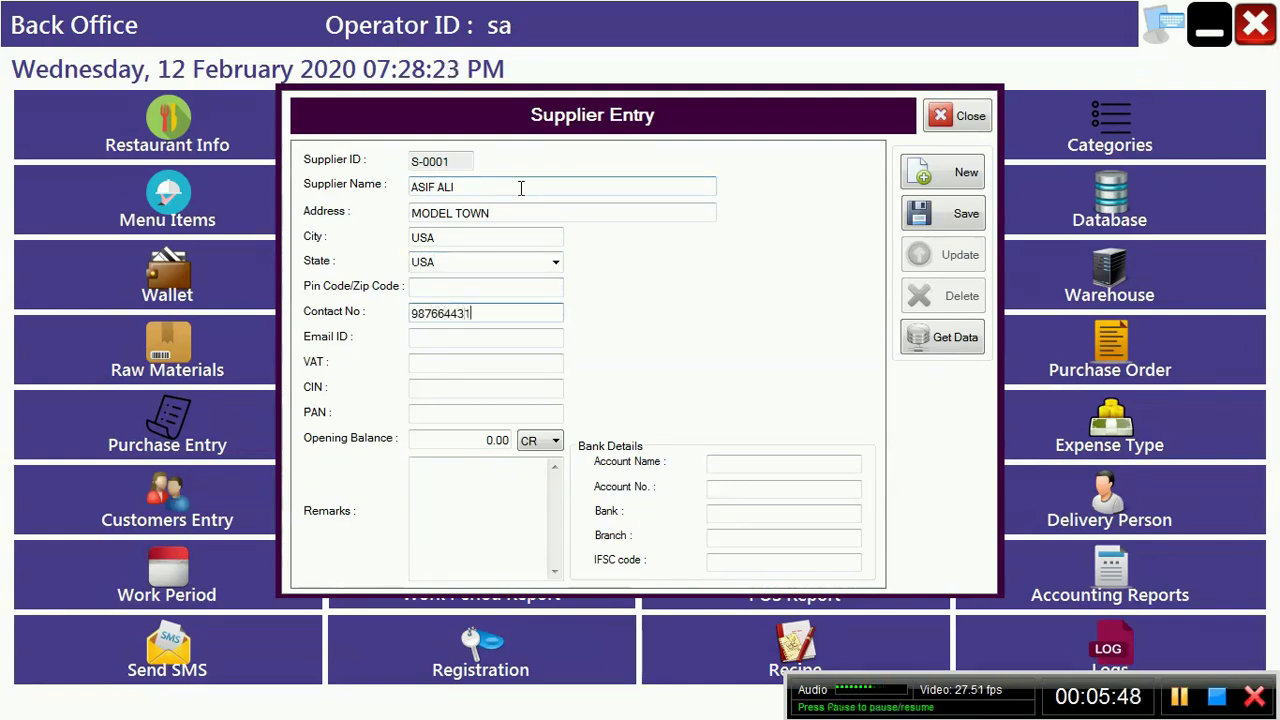
{"action": "key", "text": "Tab"}
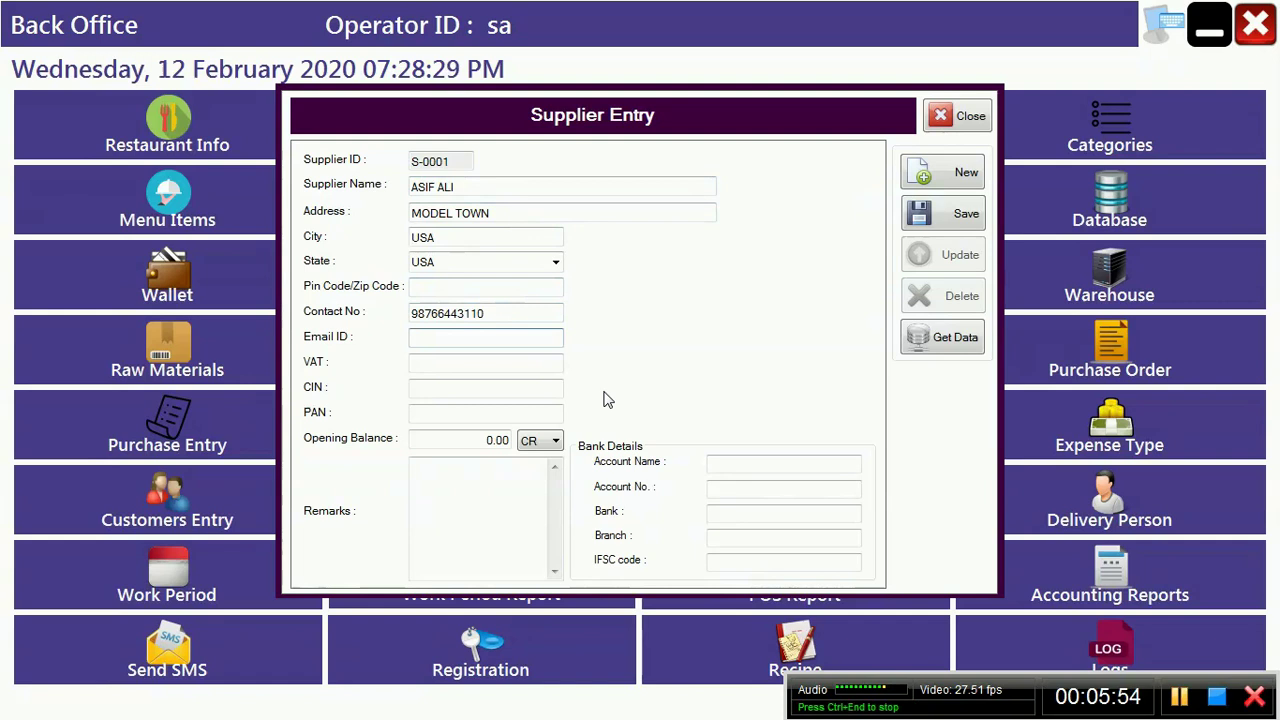
{"action": "left_click", "coordinate": [963, 218]}
{"action": "key", "text": "Return"}
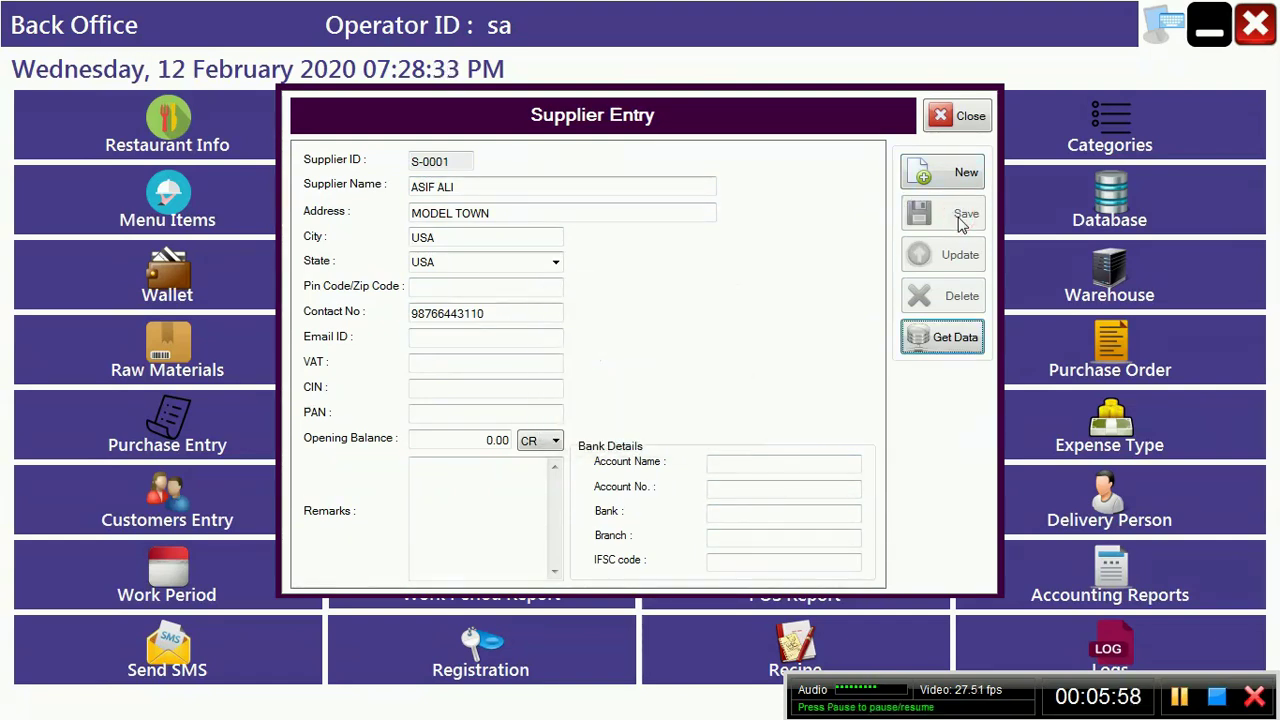
{"action": "left_click", "coordinate": [948, 119]}
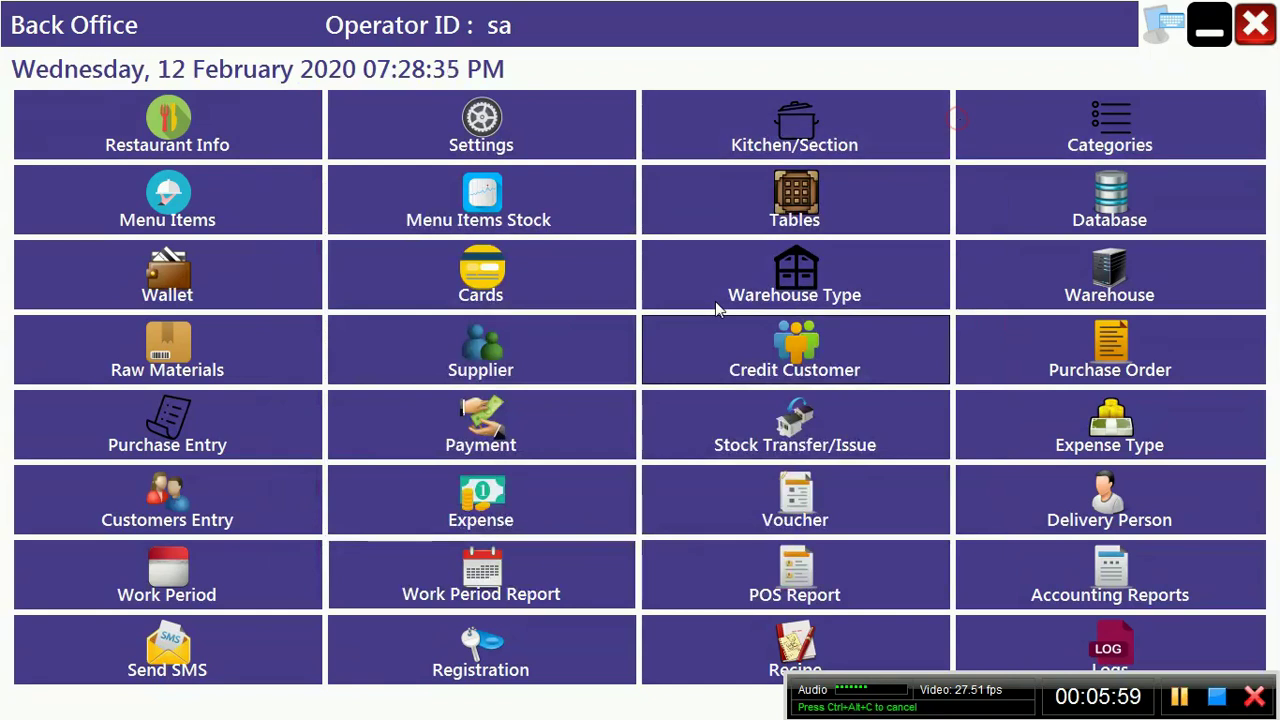
Step: Check the supplier list shows S-0001 as the only saved supplier, then close both windows
{"action": "left_click", "coordinate": [539, 365]}
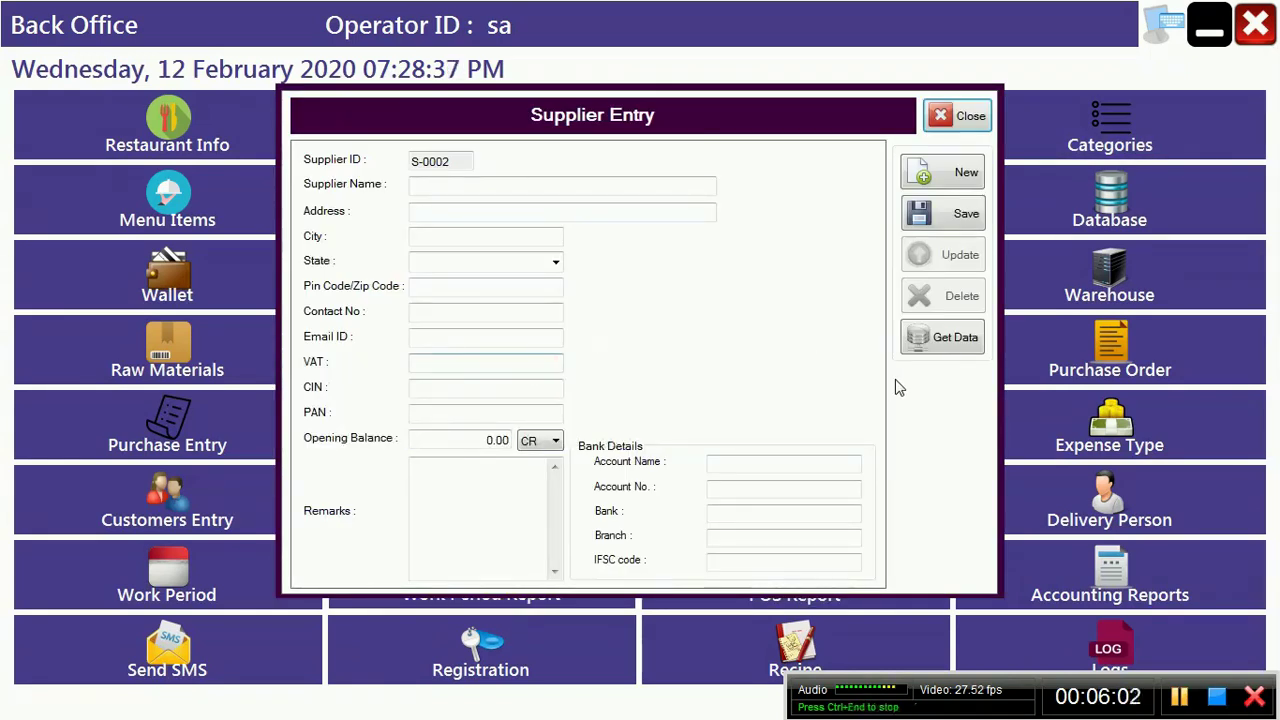
{"action": "left_click", "coordinate": [938, 345]}
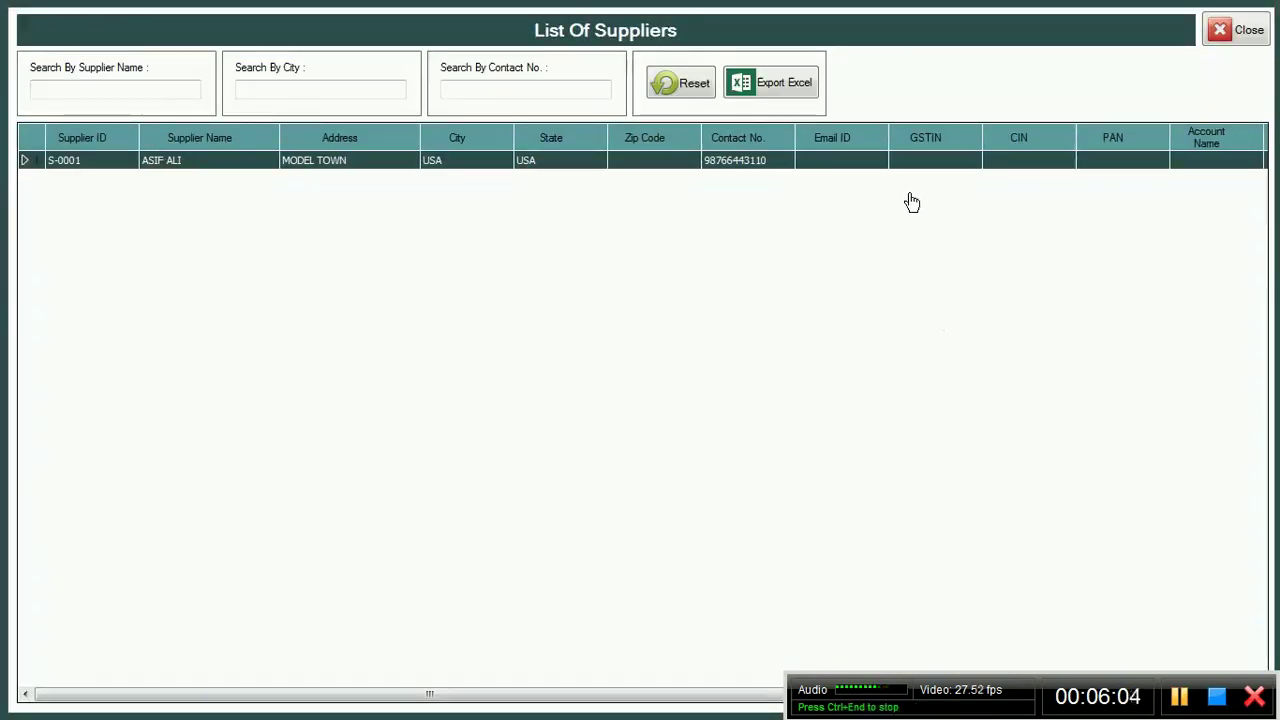
{"action": "left_click", "coordinate": [1246, 32]}
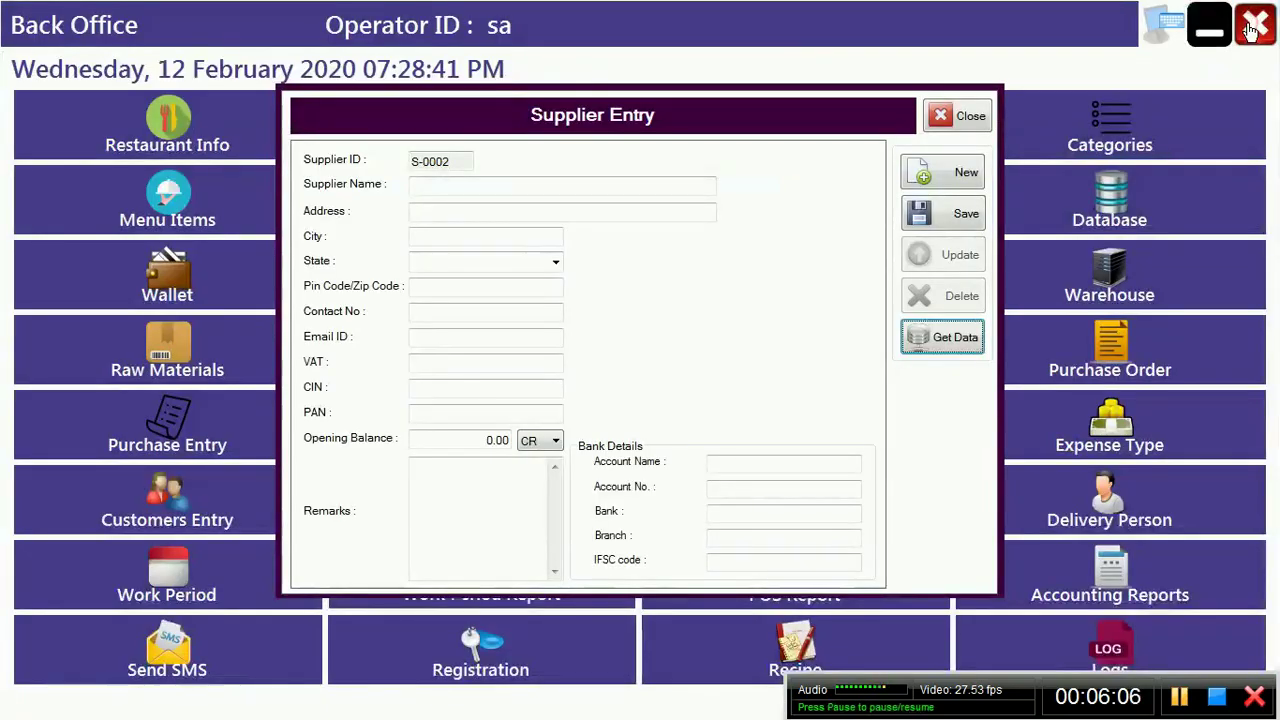
{"action": "left_click", "coordinate": [941, 330]}
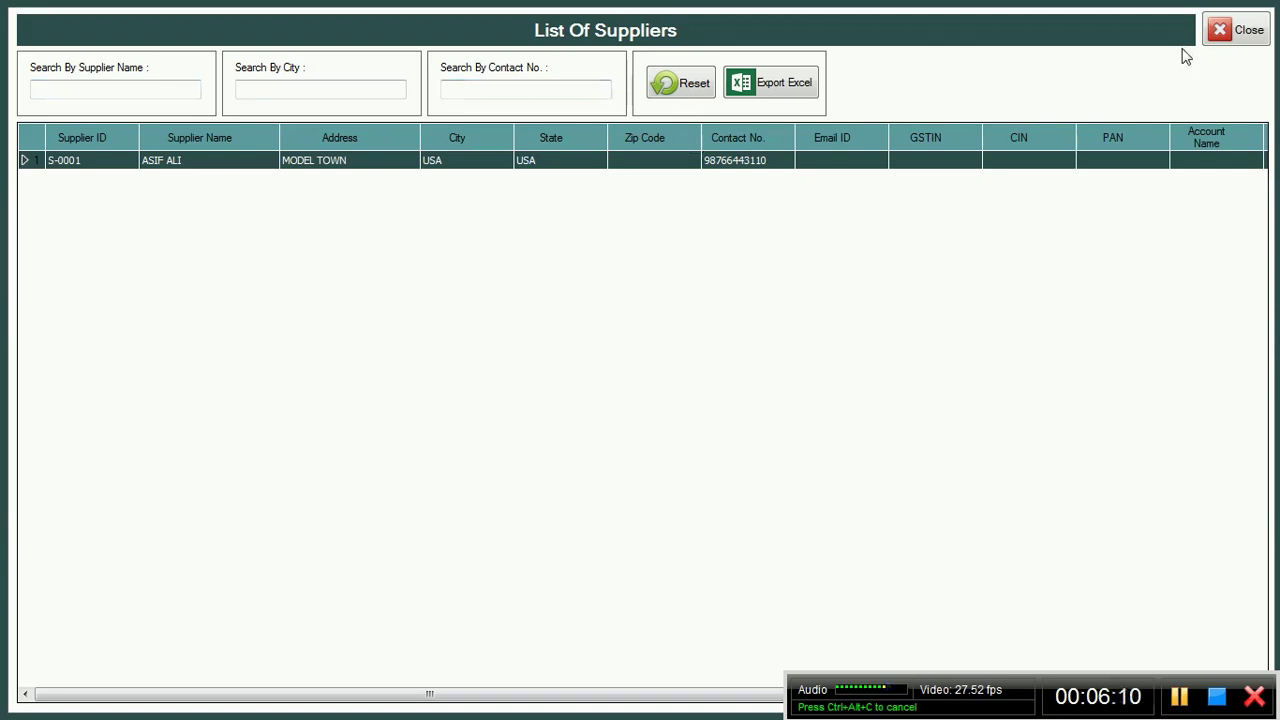
{"action": "left_click", "coordinate": [1246, 32]}
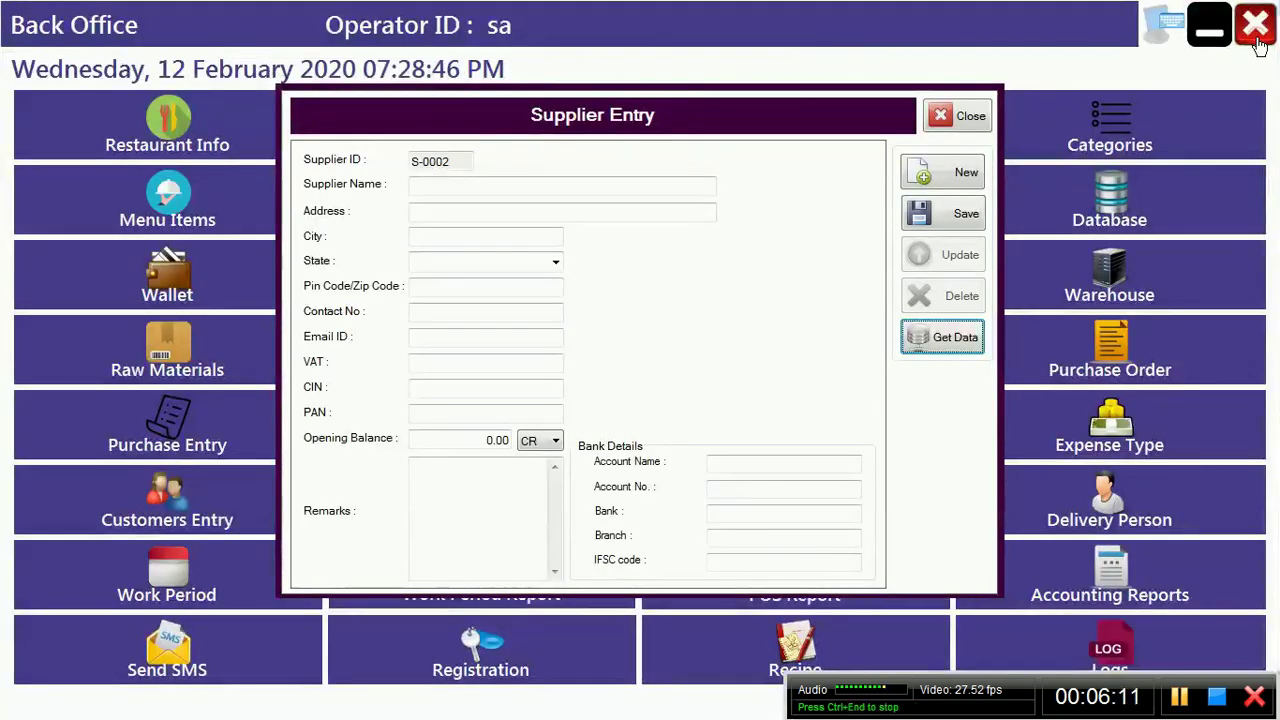
{"action": "left_click", "coordinate": [966, 120]}
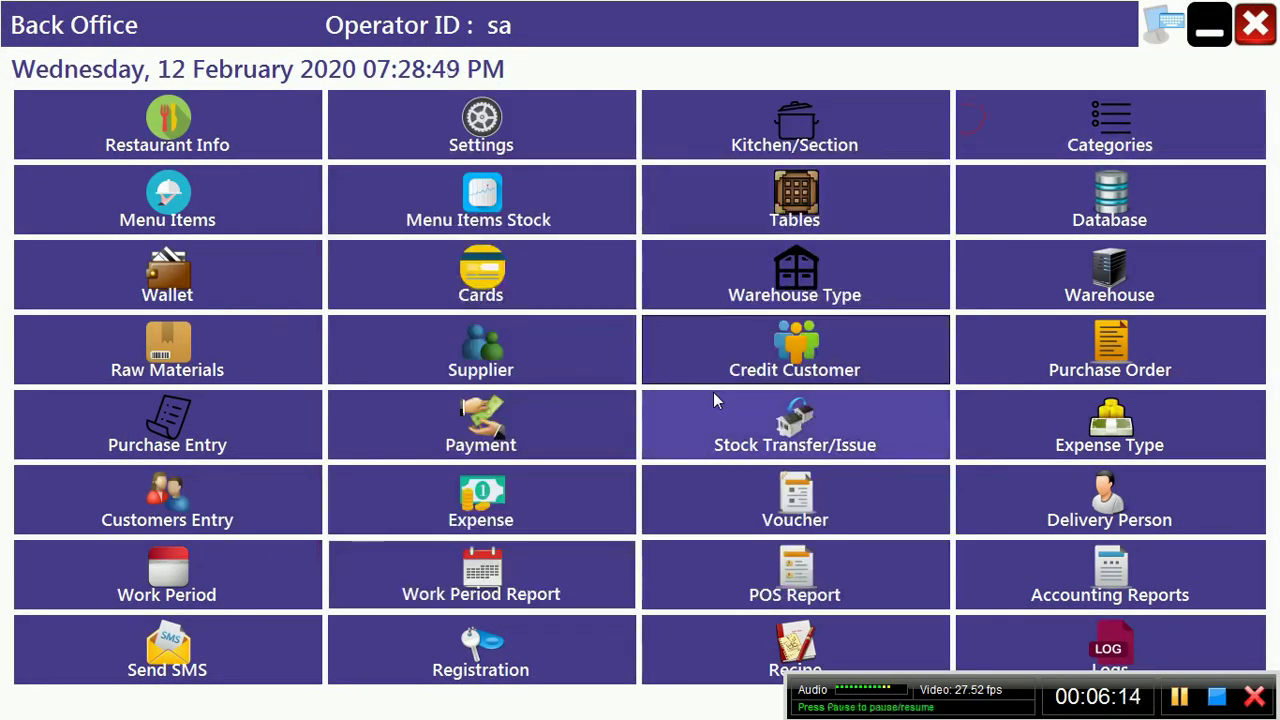
Step: Start a purchase invoice from supplier S-0001 and add a 50 kg CHCIKEN line
{"action": "left_click", "coordinate": [232, 450]}
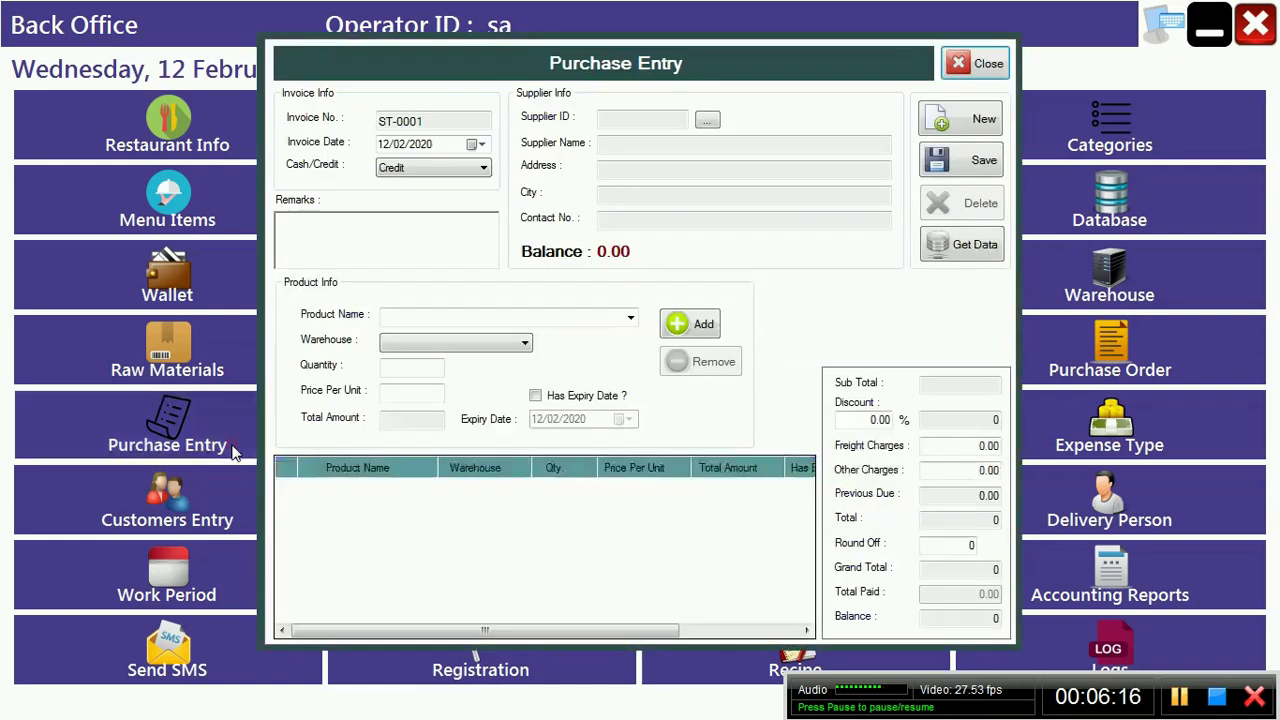
{"action": "left_click", "coordinate": [708, 122]}
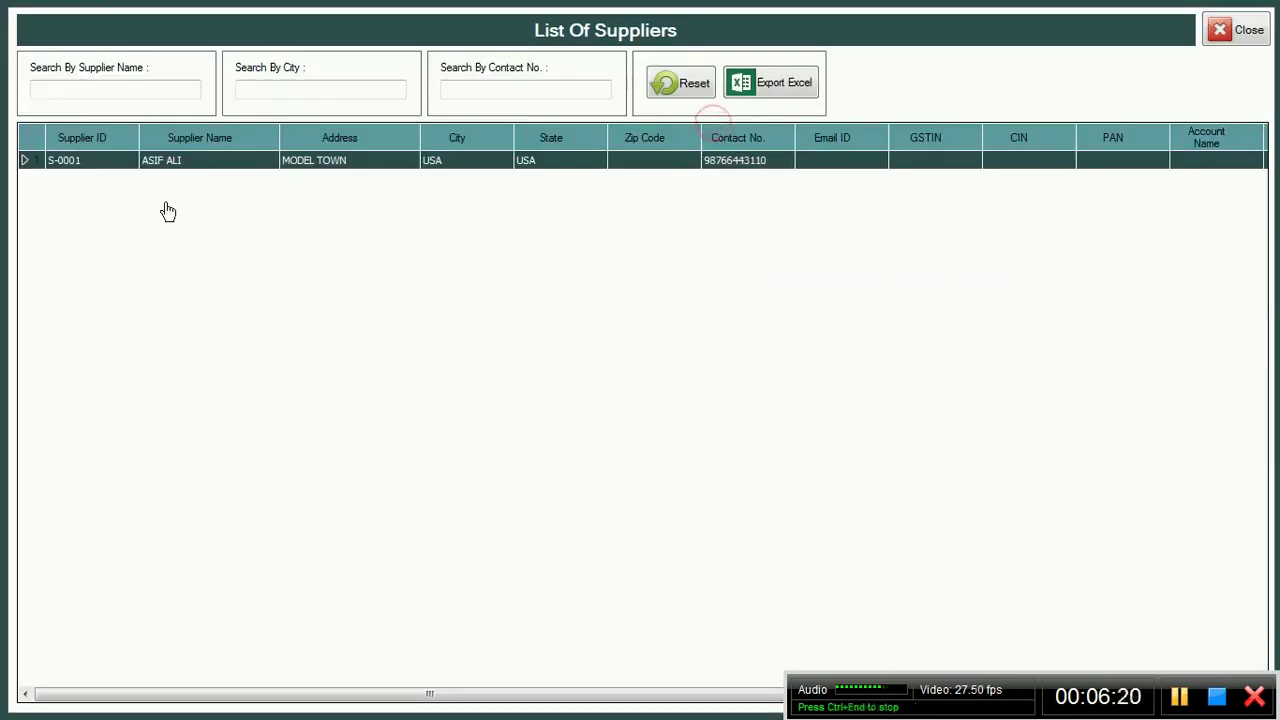
{"action": "double_click", "coordinate": [26, 165]}
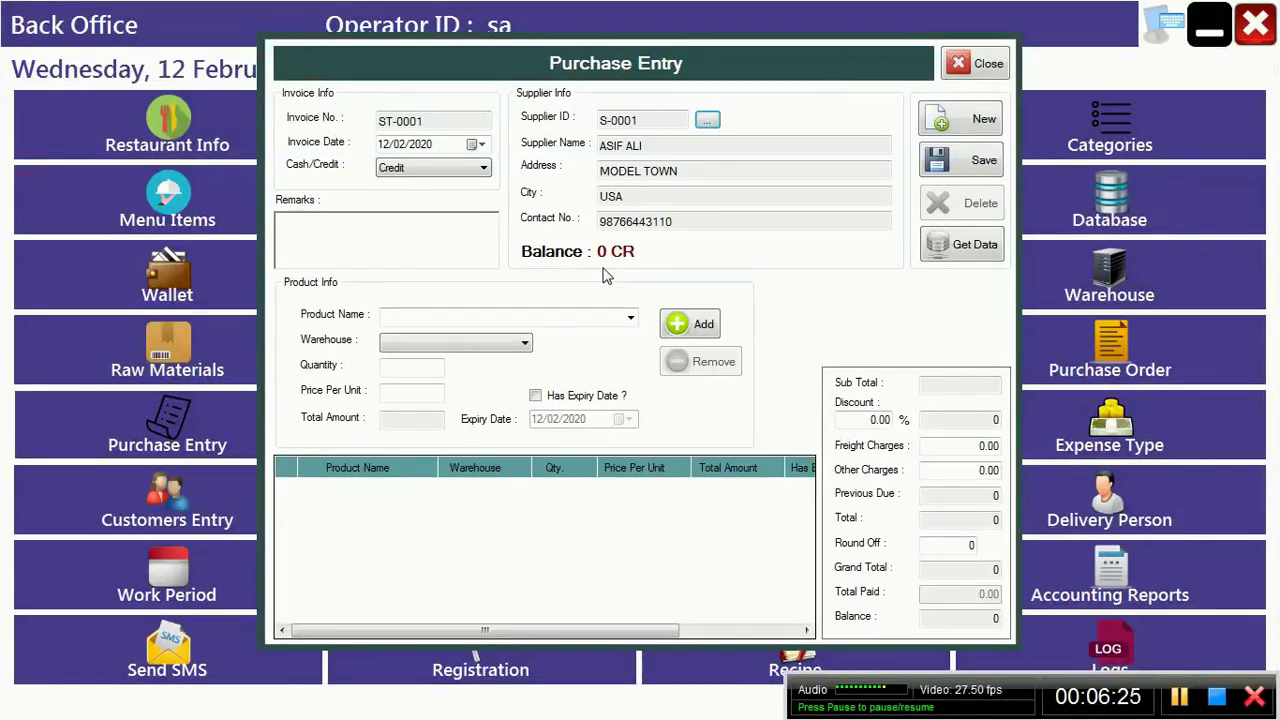
{"action": "left_click", "coordinate": [630, 318]}
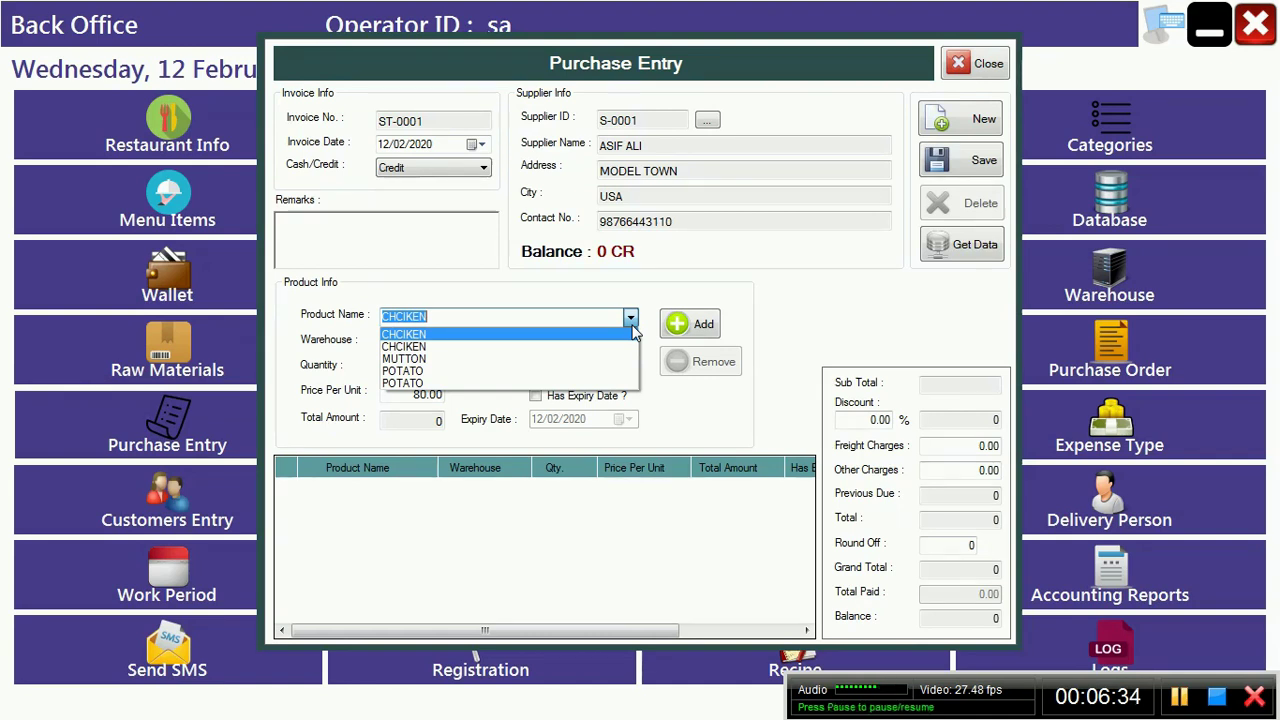
{"action": "key", "text": "Tab"}
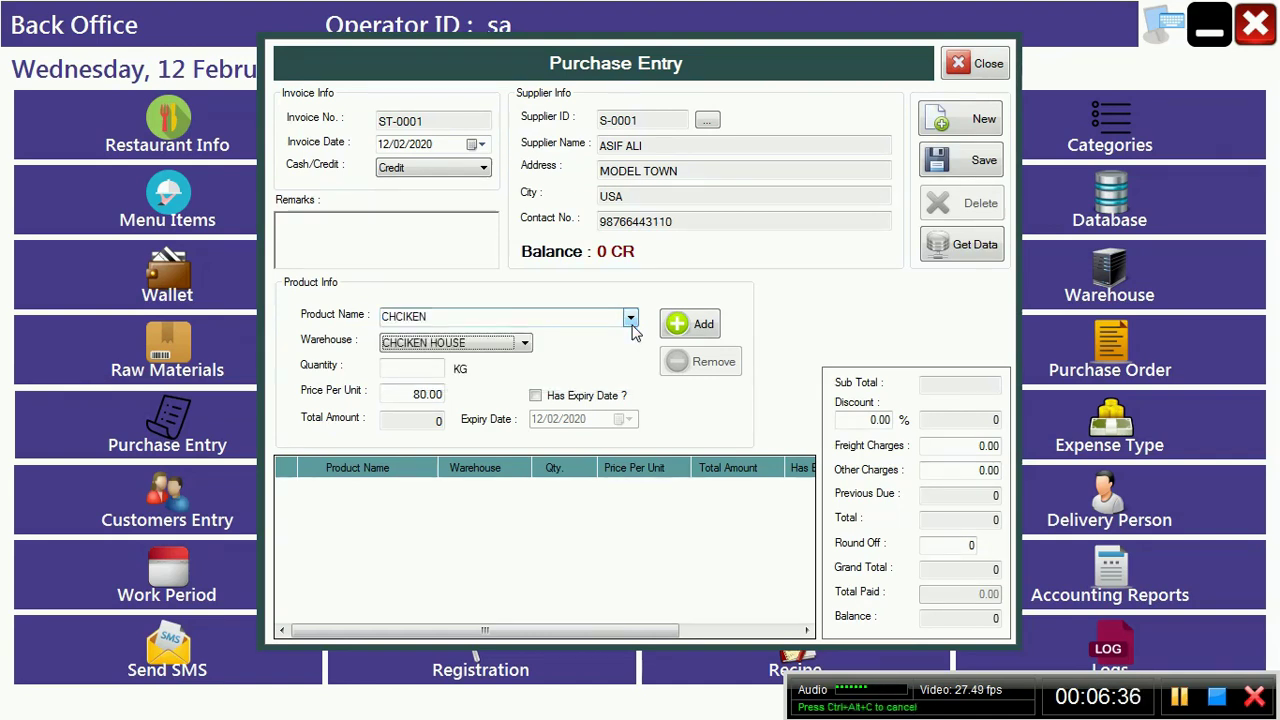
{"action": "key", "text": "Tab"}
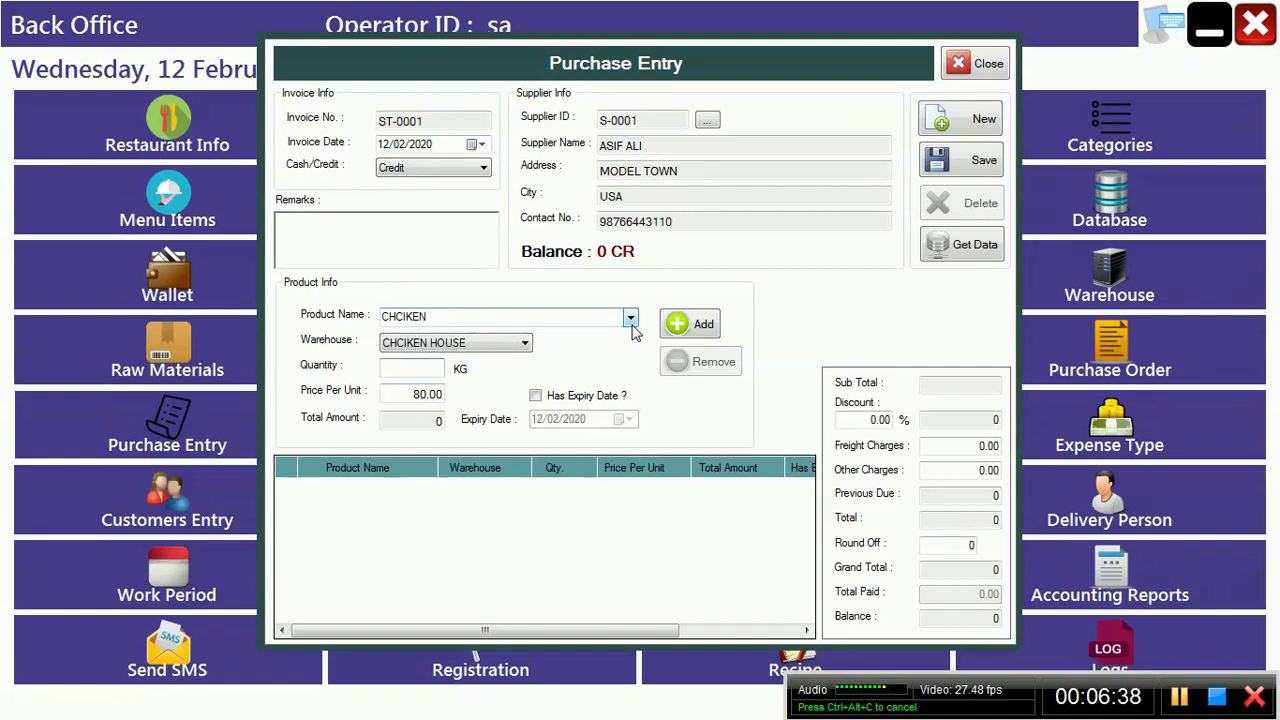
{"action": "type", "text": "50"}
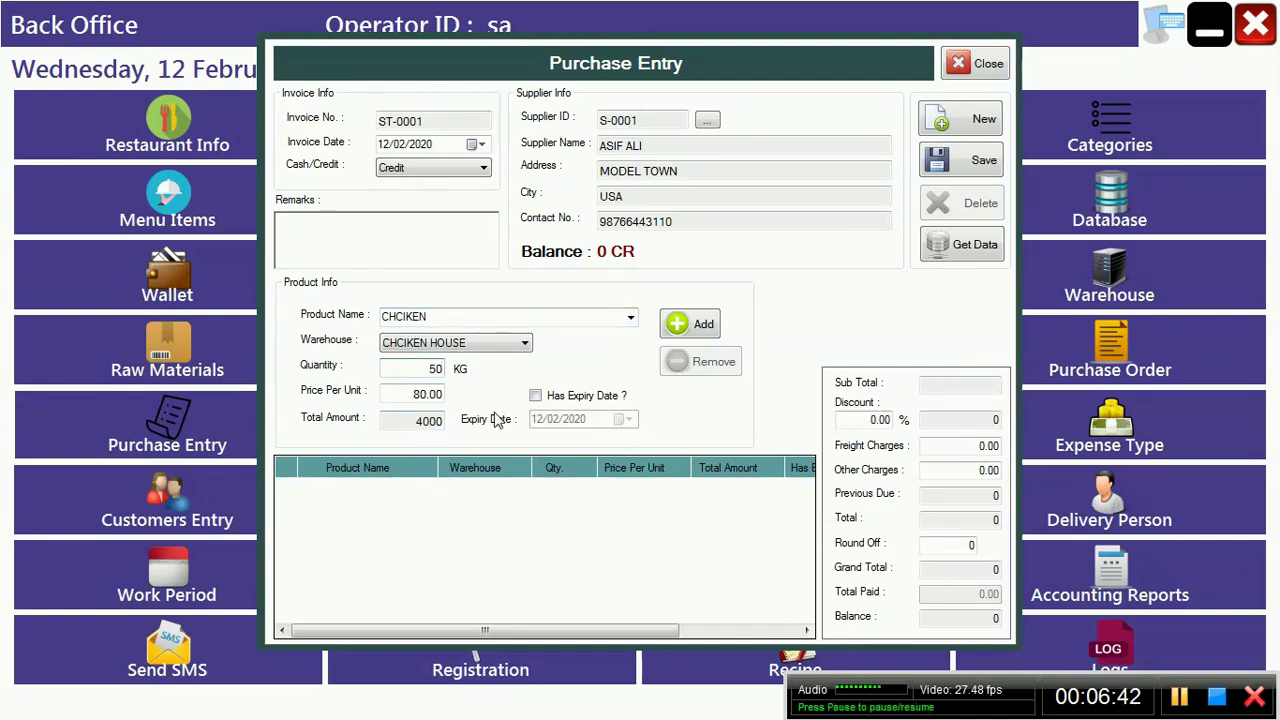
{"action": "left_click", "coordinate": [703, 329]}
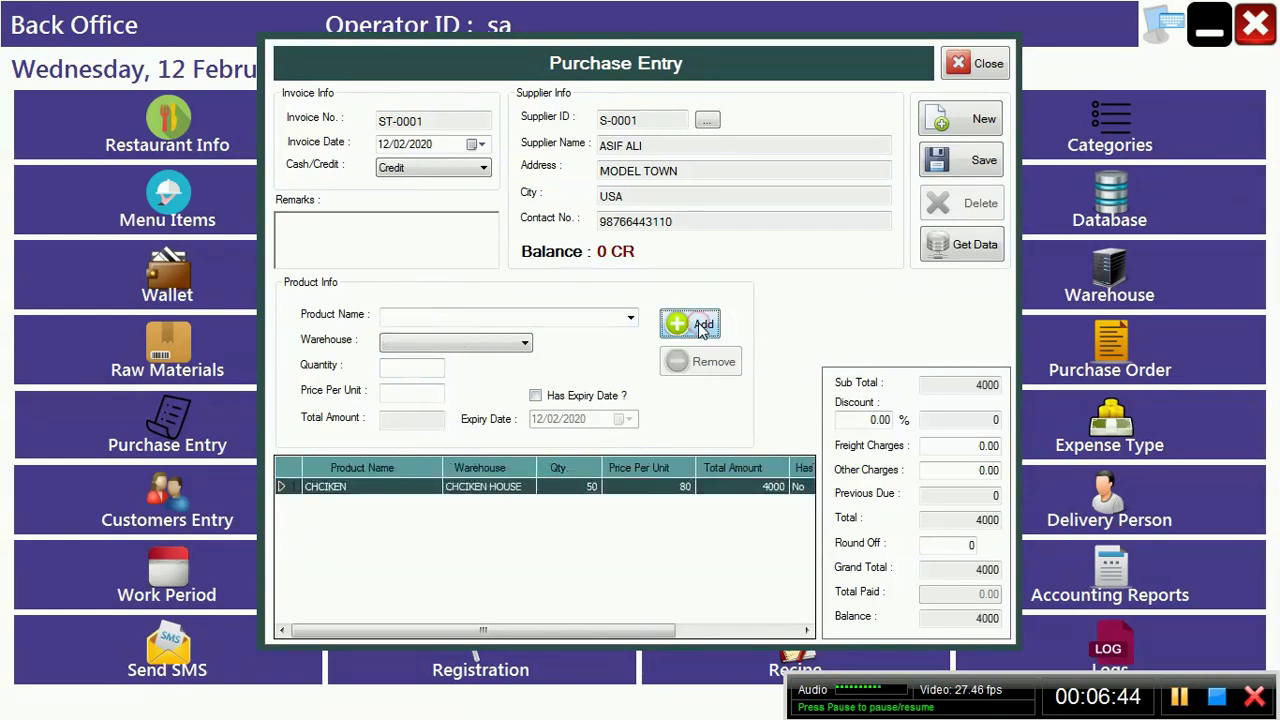
Step: Add a 20 kg MUTTON line to the invoice
{"action": "left_click", "coordinate": [628, 317]}
{"action": "key", "text": "Down"}
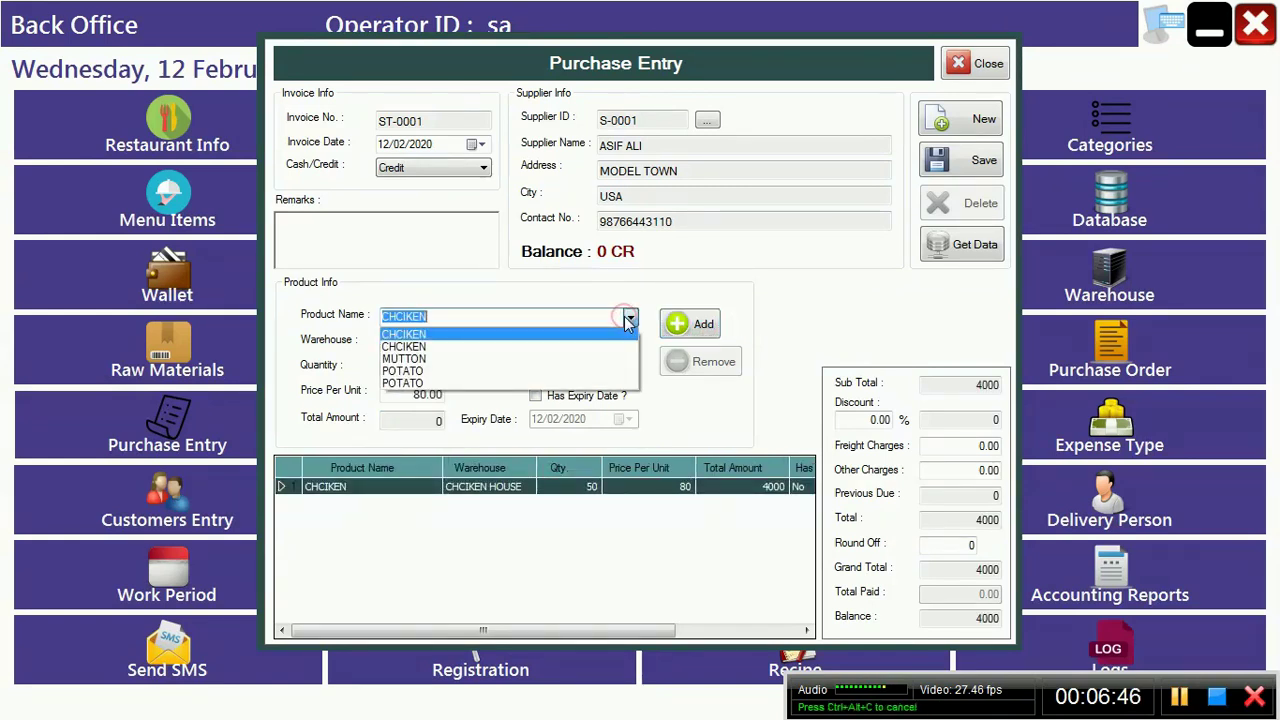
{"action": "key", "text": "Down"}
{"action": "key", "text": "Down"}
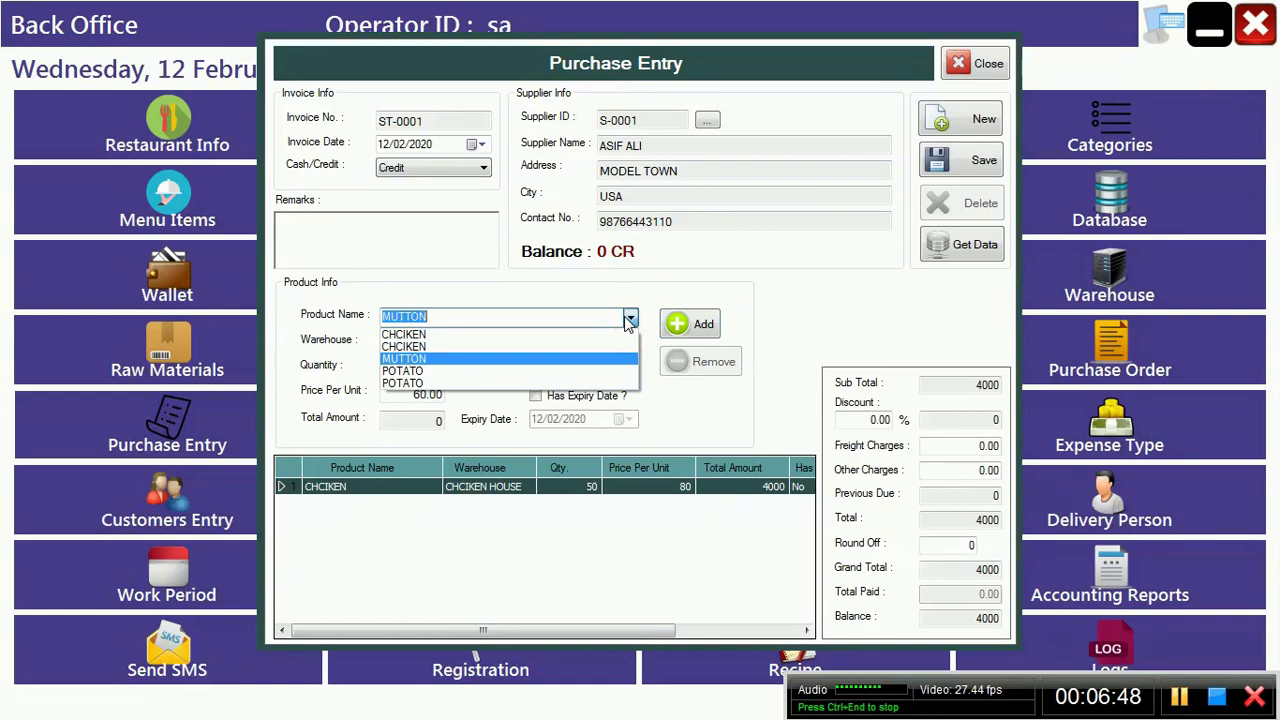
{"action": "key", "text": "Return"}
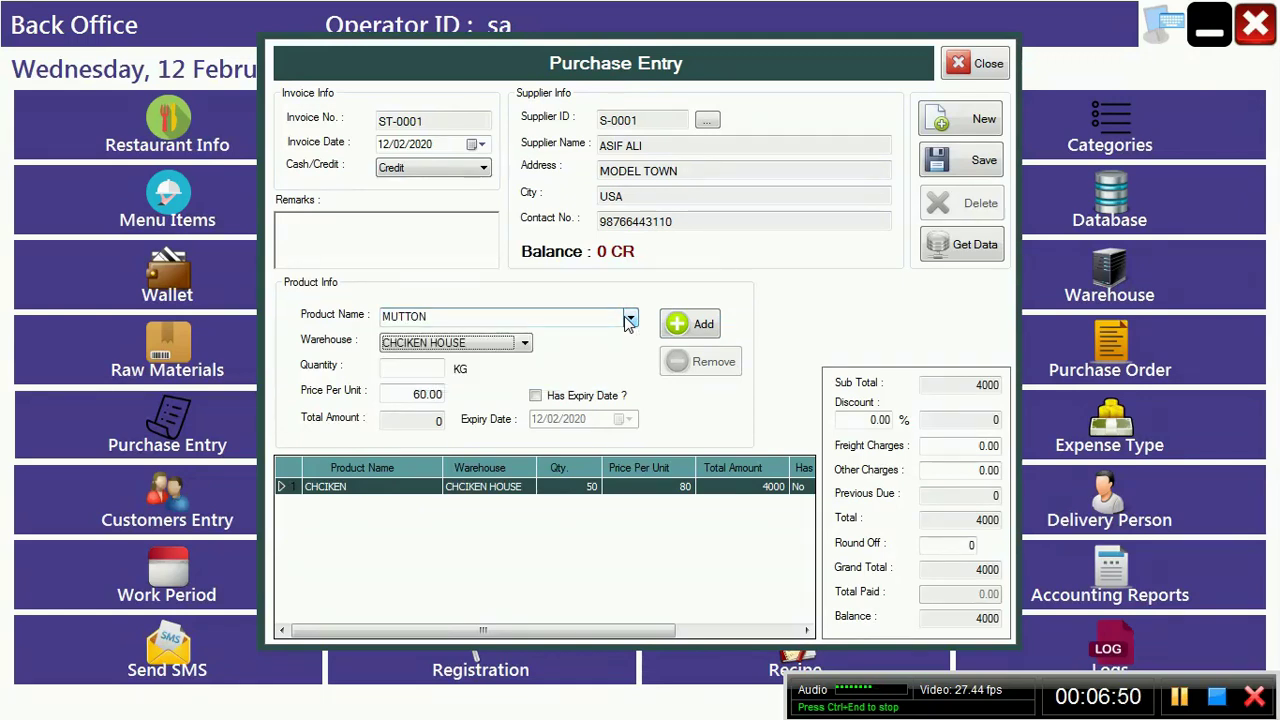
{"action": "key", "text": "Return"}
{"action": "type", "text": "20"}
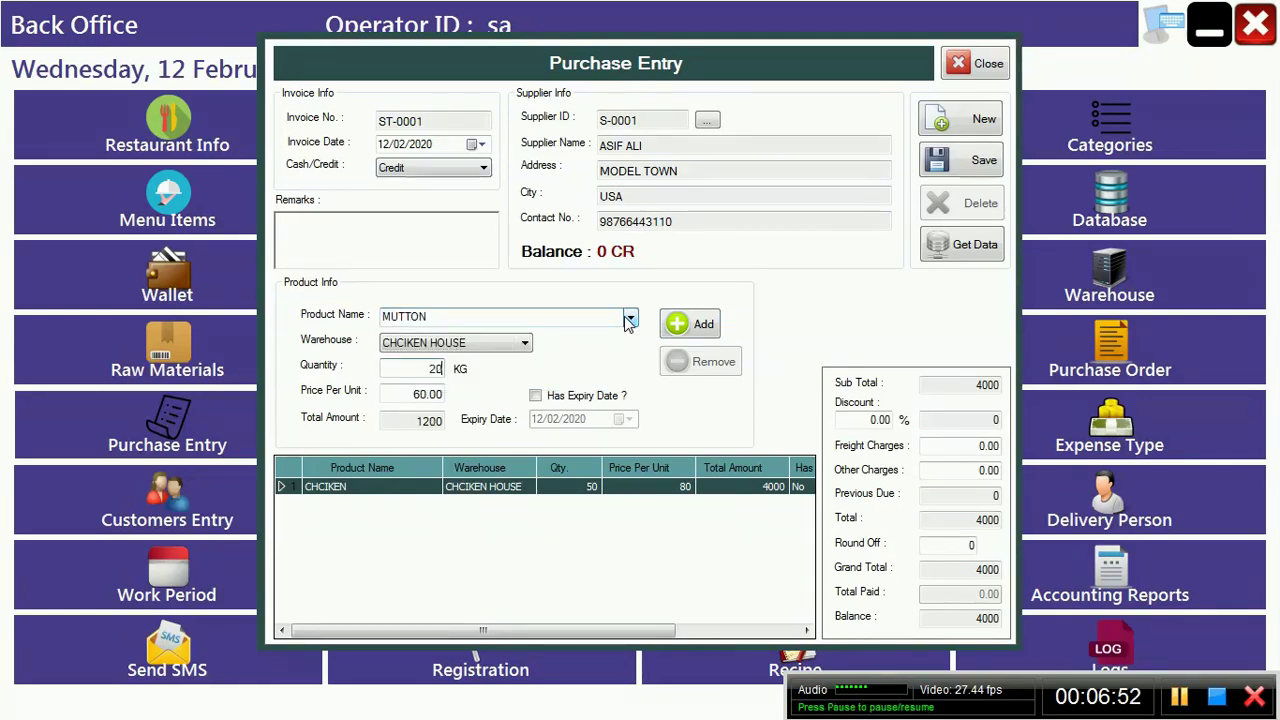
{"action": "left_click", "coordinate": [690, 324]}
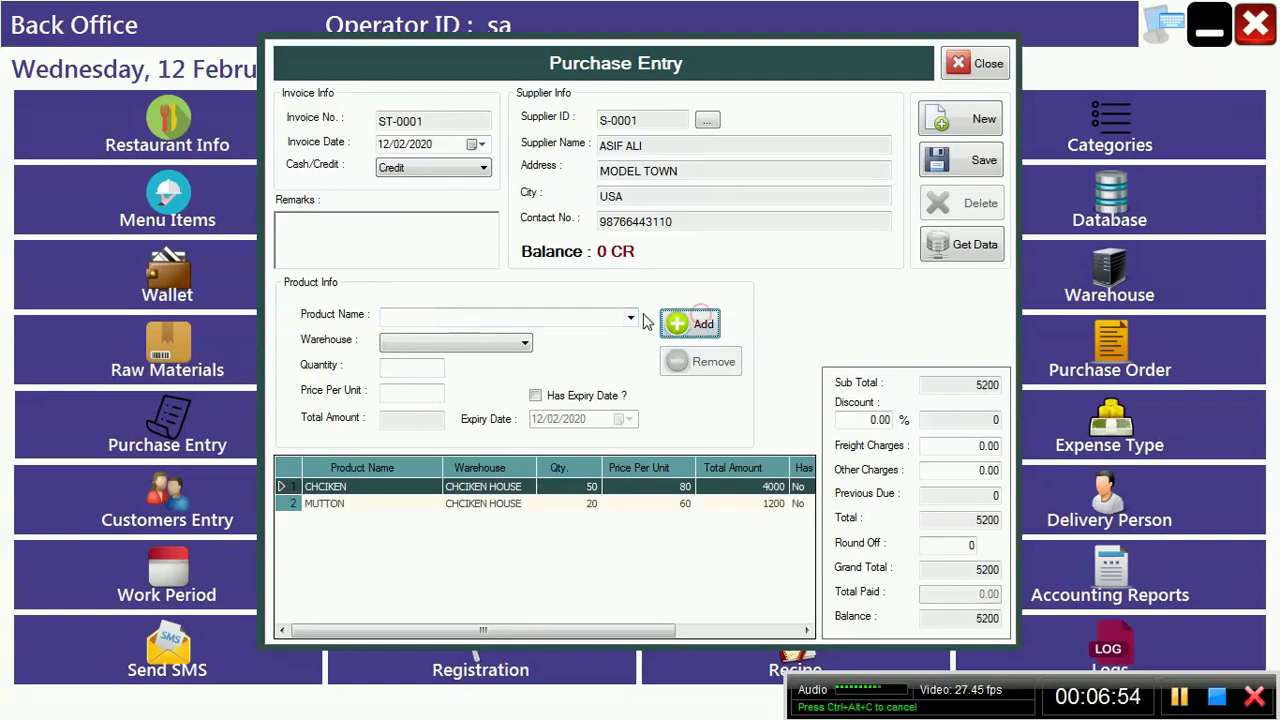
Step: Add a 20 kg POTATO line stored in VEGETABLE HOUSE
{"action": "left_click", "coordinate": [630, 318]}
{"action": "key", "text": "Down"}
{"action": "key", "text": "Down"}
{"action": "key", "text": "Down"}
{"action": "key", "text": "Down"}
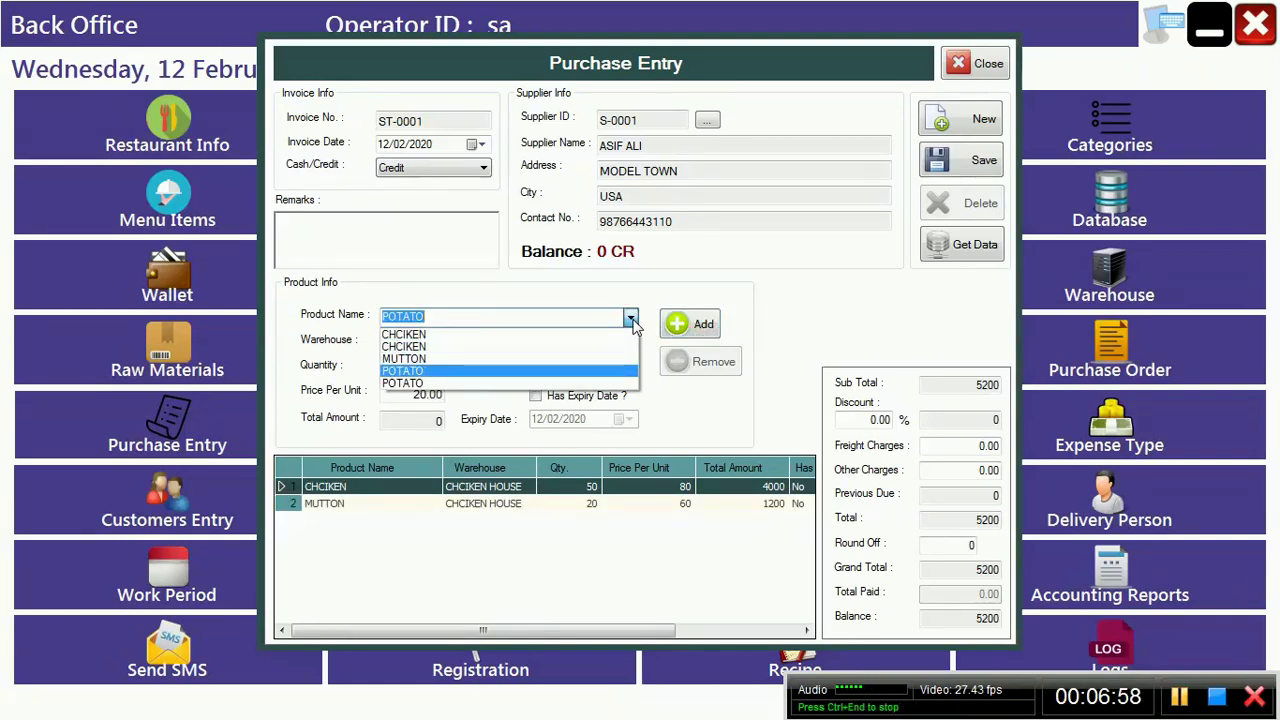
{"action": "key", "text": "Tab"}
{"action": "key", "text": "Down"}
{"action": "key", "text": "Down"}
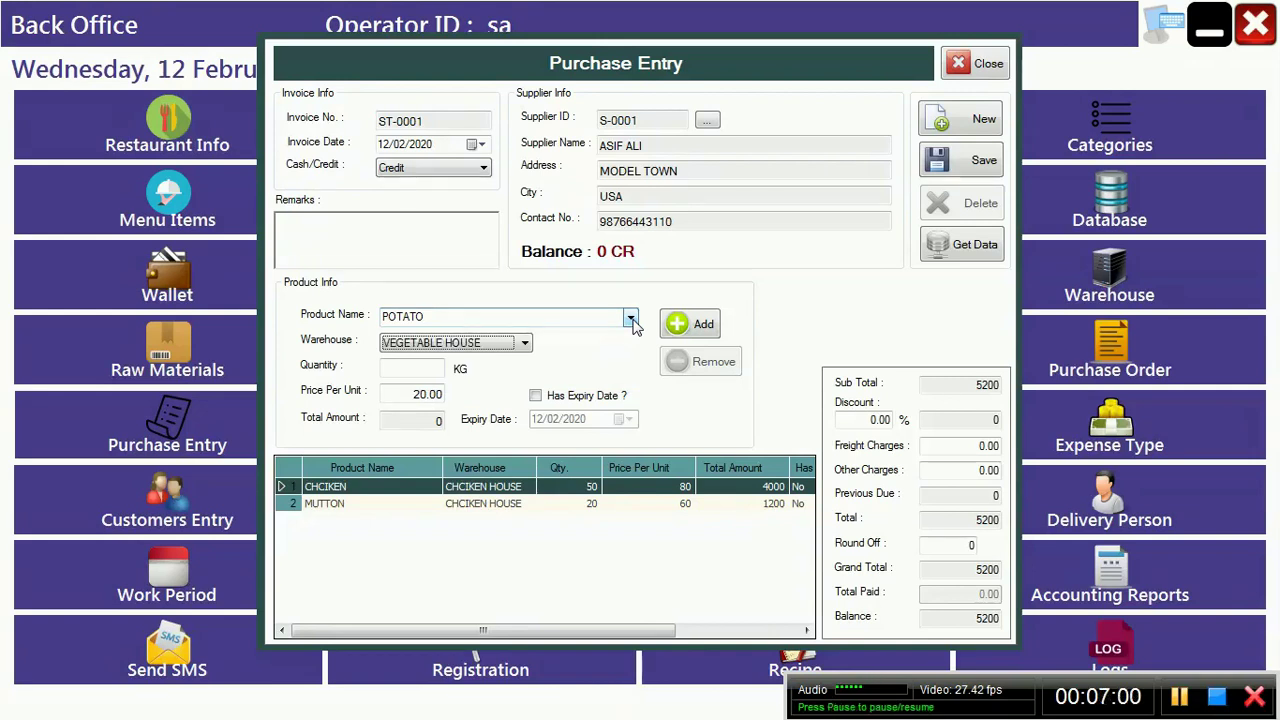
{"action": "key", "text": "Tab"}
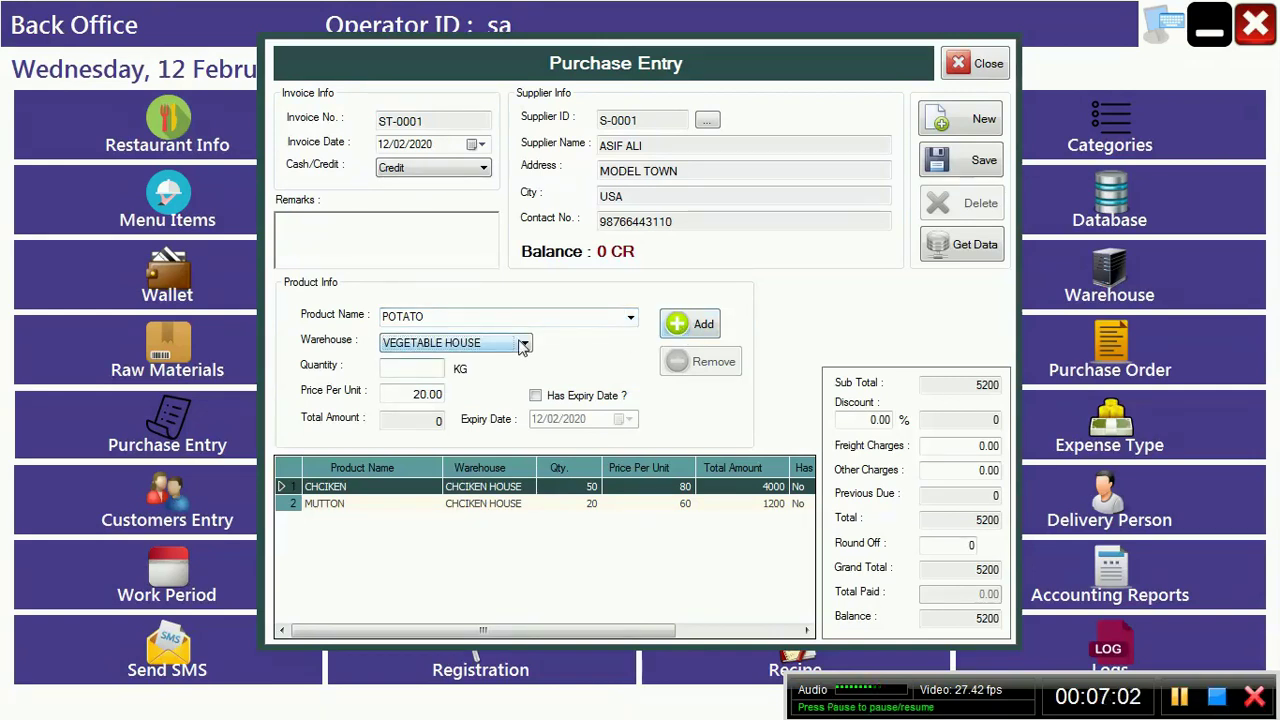
{"action": "type", "text": "20"}
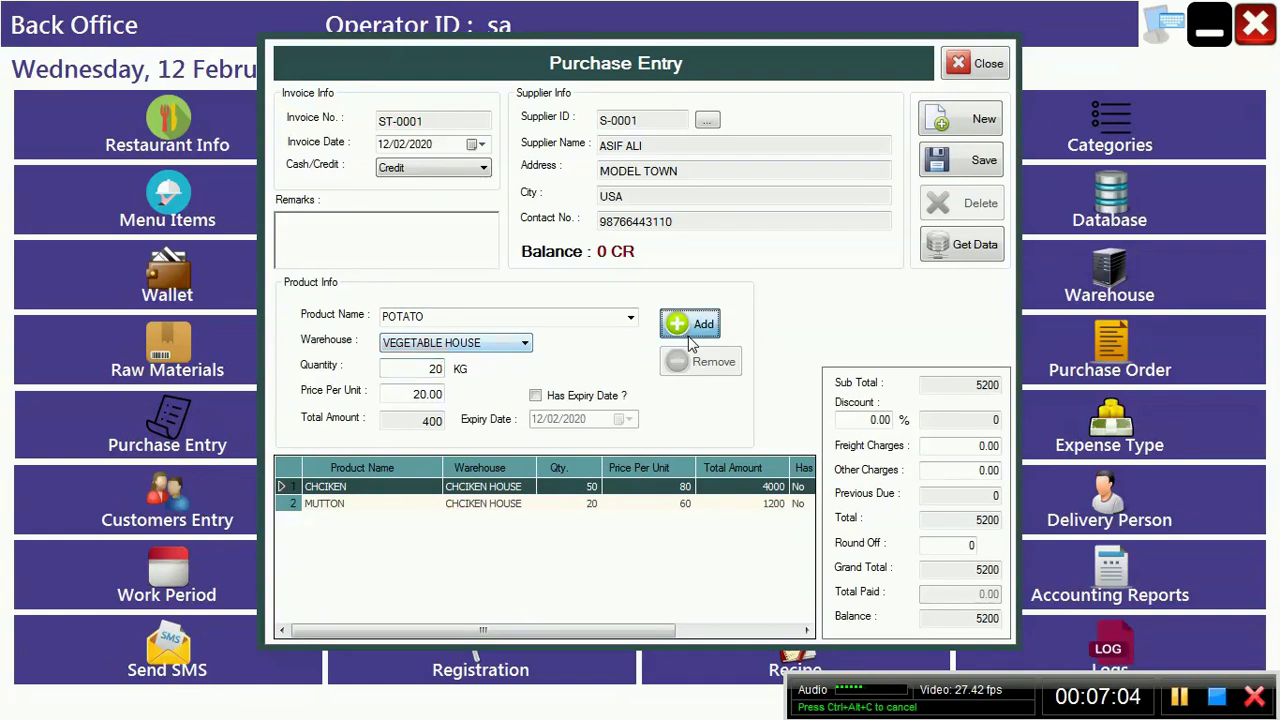
{"action": "left_click", "coordinate": [688, 330]}
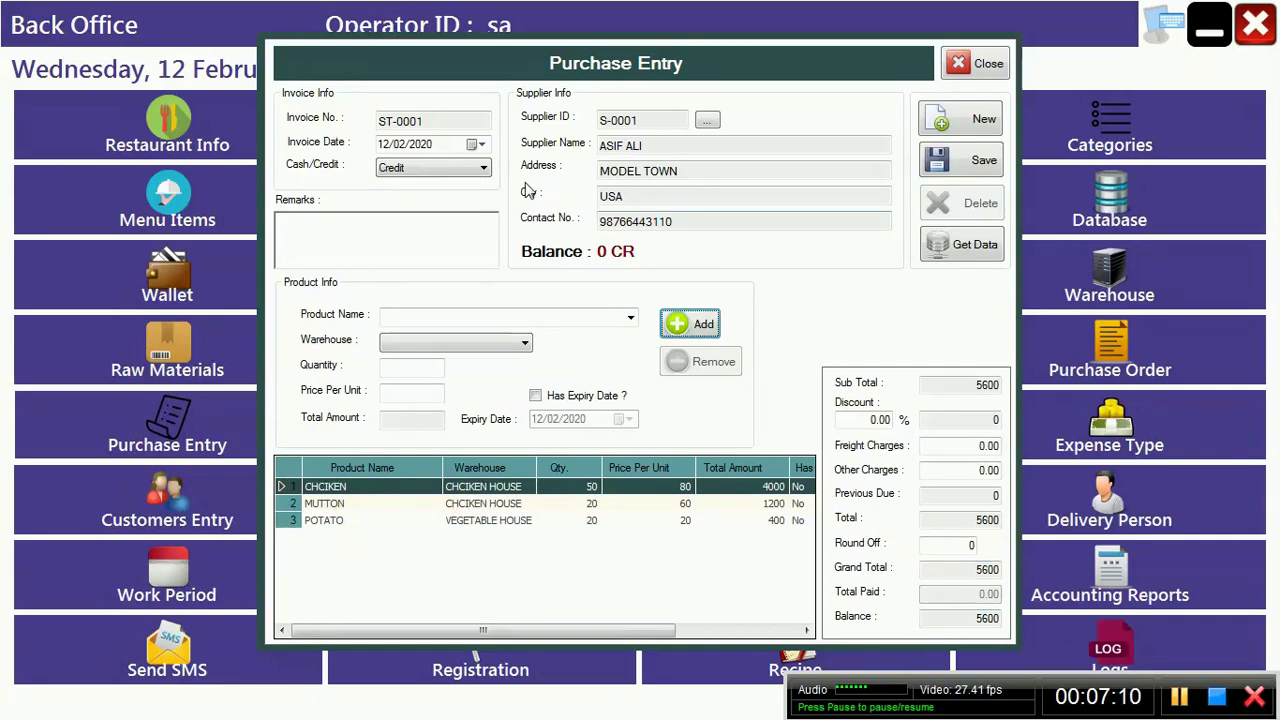
Step: Keep the invoice on Credit and save it as ST-0001 totalling 5600
{"action": "left_click", "coordinate": [484, 169]}
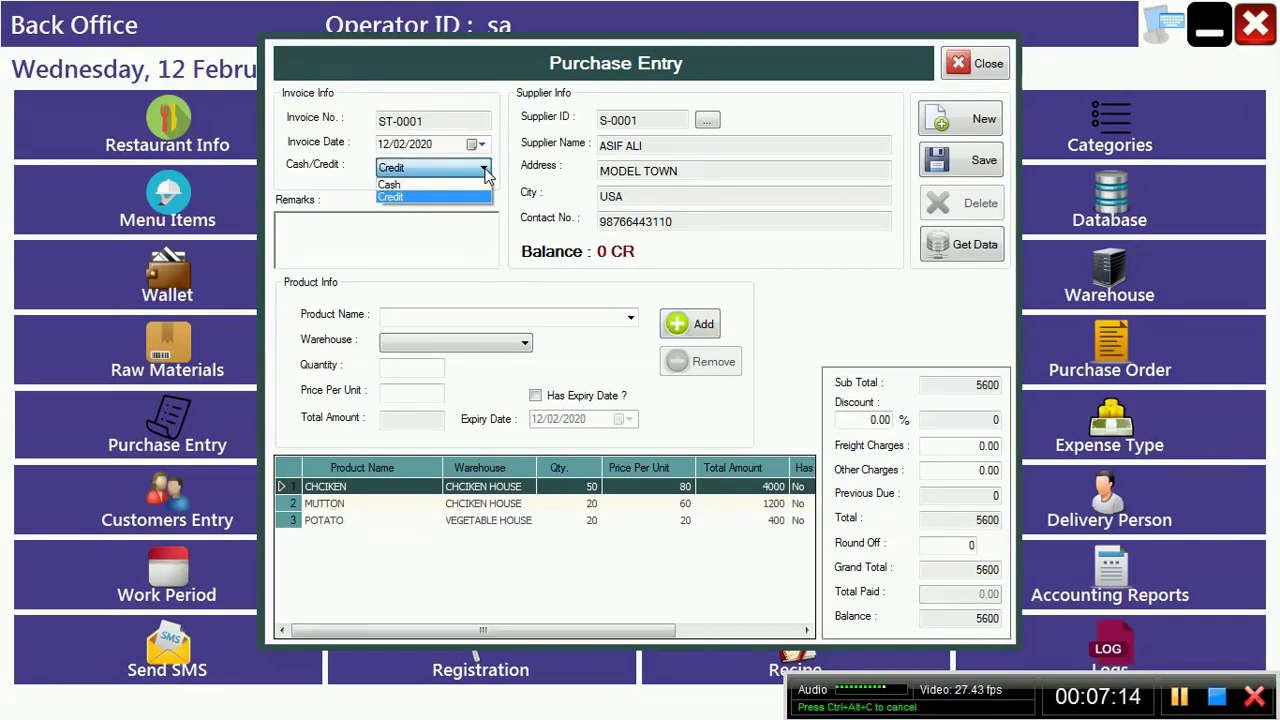
{"action": "left_click", "coordinate": [486, 174]}
{"action": "left_click", "coordinate": [984, 170]}
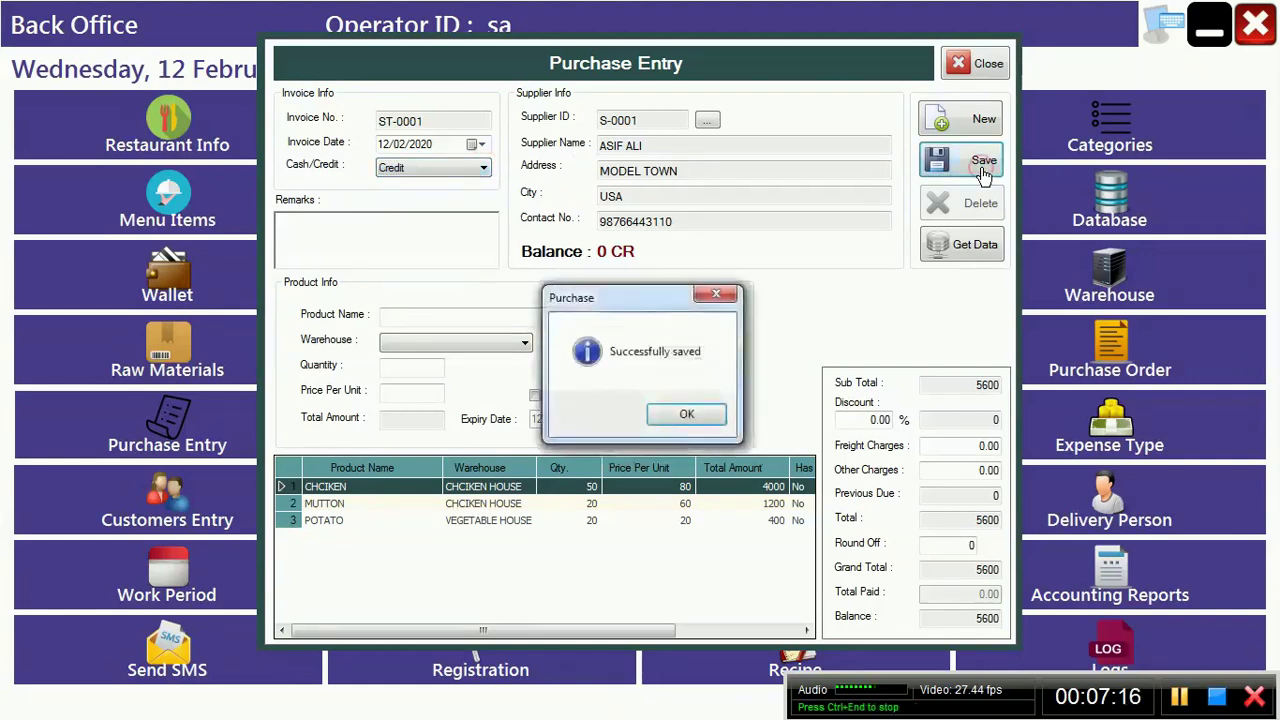
{"action": "key", "text": "Return"}
Step: Confirm in Payment Entry that supplier S-0001 has a 5600 CR balance, then open Accounting Reports
{"action": "left_click", "coordinate": [982, 64]}
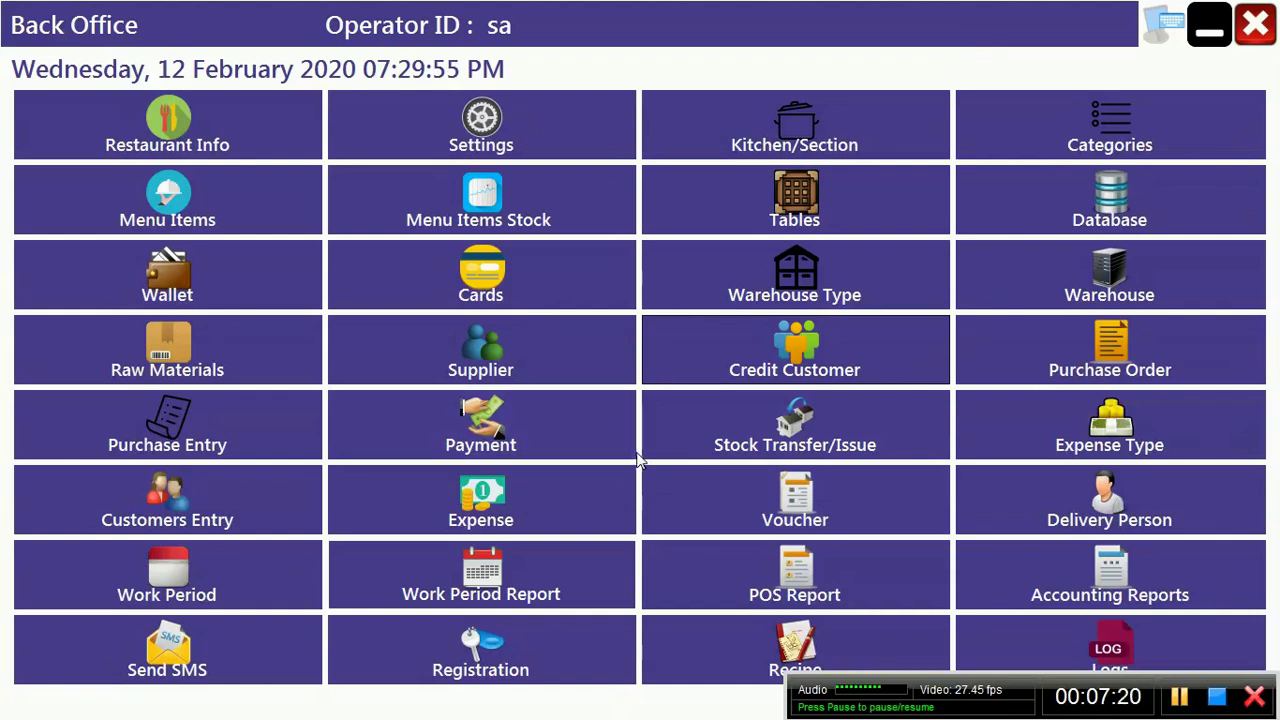
{"action": "left_click", "coordinate": [505, 446]}
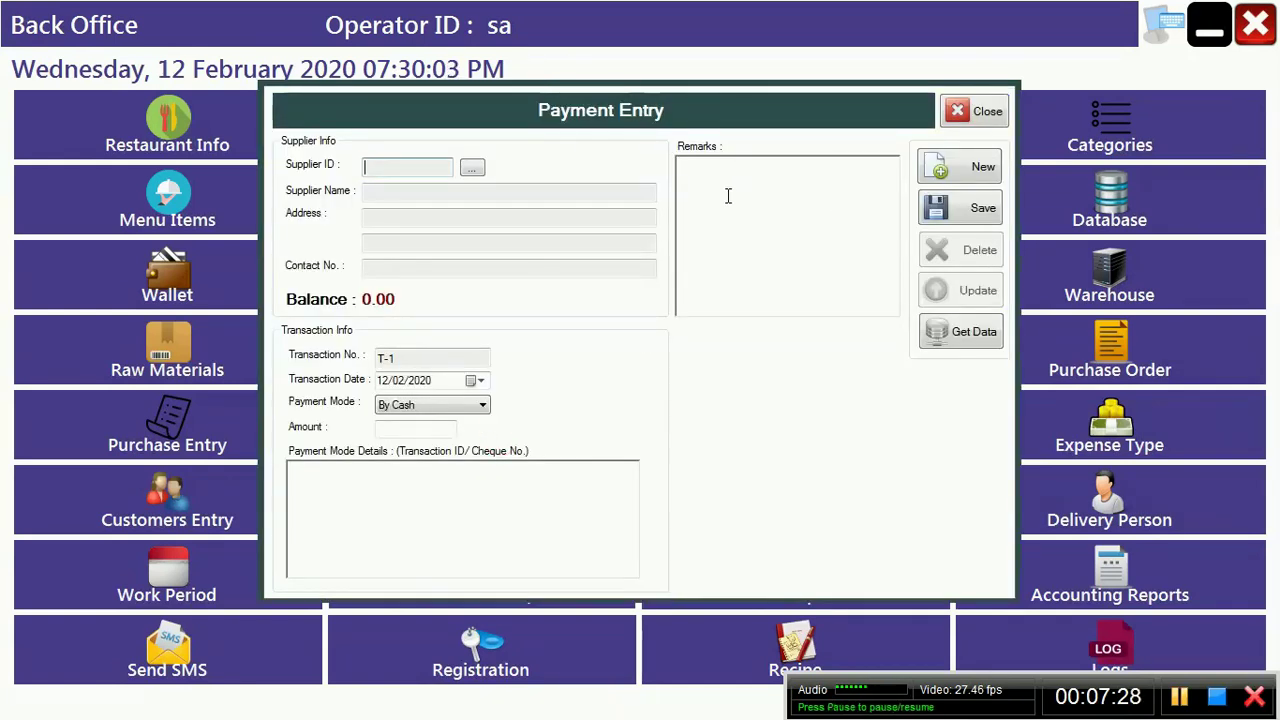
{"action": "left_click", "coordinate": [466, 169]}
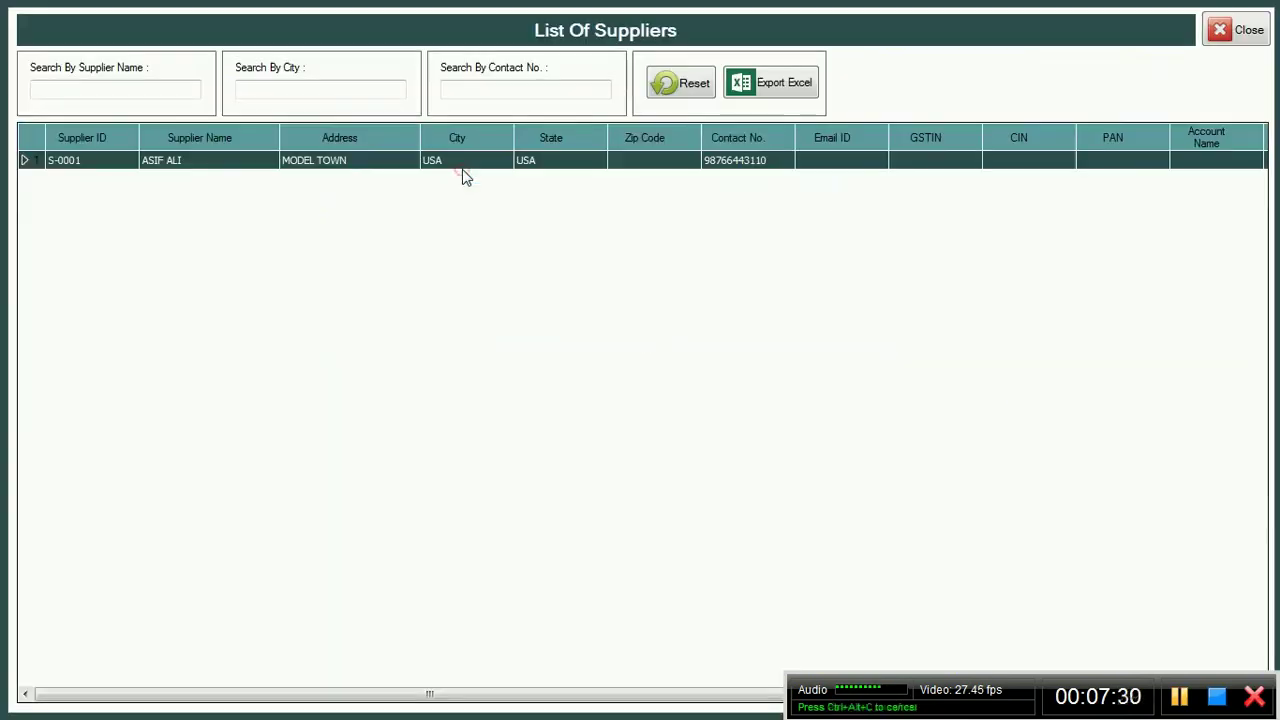
{"action": "double_click", "coordinate": [37, 163]}
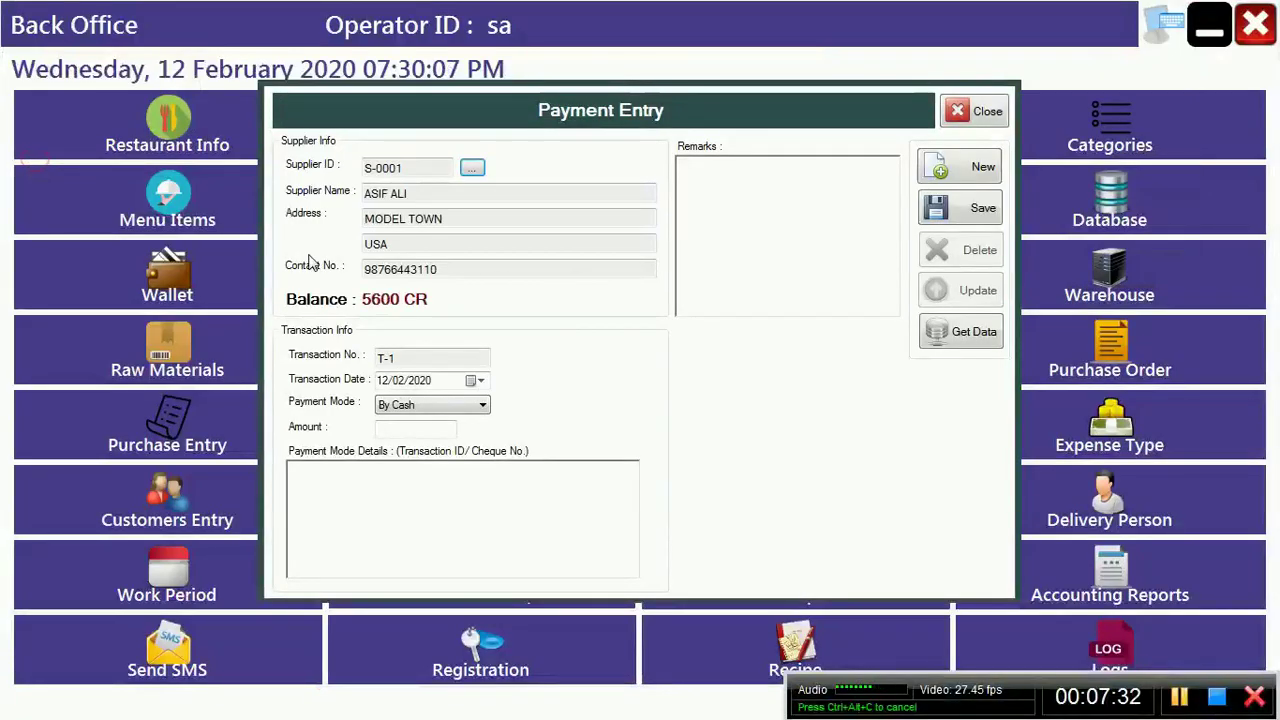
{"action": "left_click", "coordinate": [990, 120]}
{"action": "left_click", "coordinate": [1078, 577]}
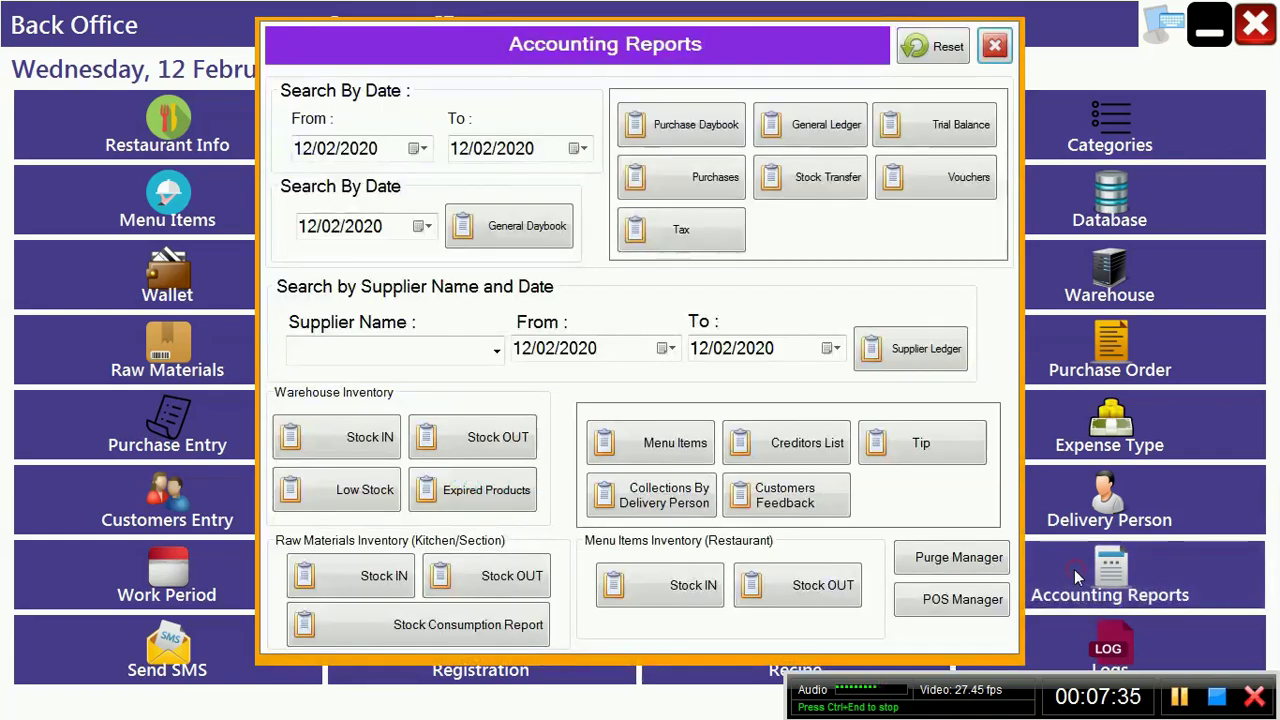
Step: Run the Supplier Ledger for S-0001, showing ST-0001 with a 5,600.00 credit balance, then close the reports
{"action": "left_click", "coordinate": [905, 358]}
{"action": "left_click", "coordinate": [712, 414]}
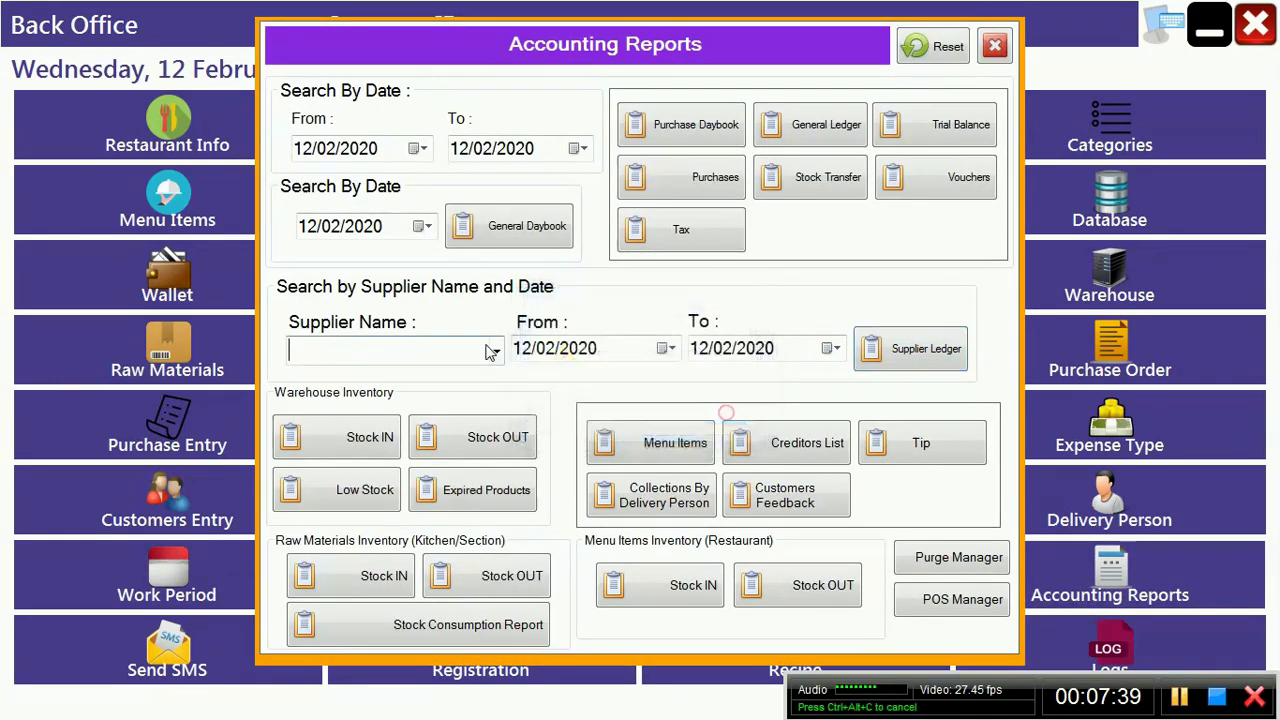
{"action": "left_click", "coordinate": [497, 349]}
{"action": "left_click", "coordinate": [497, 349]}
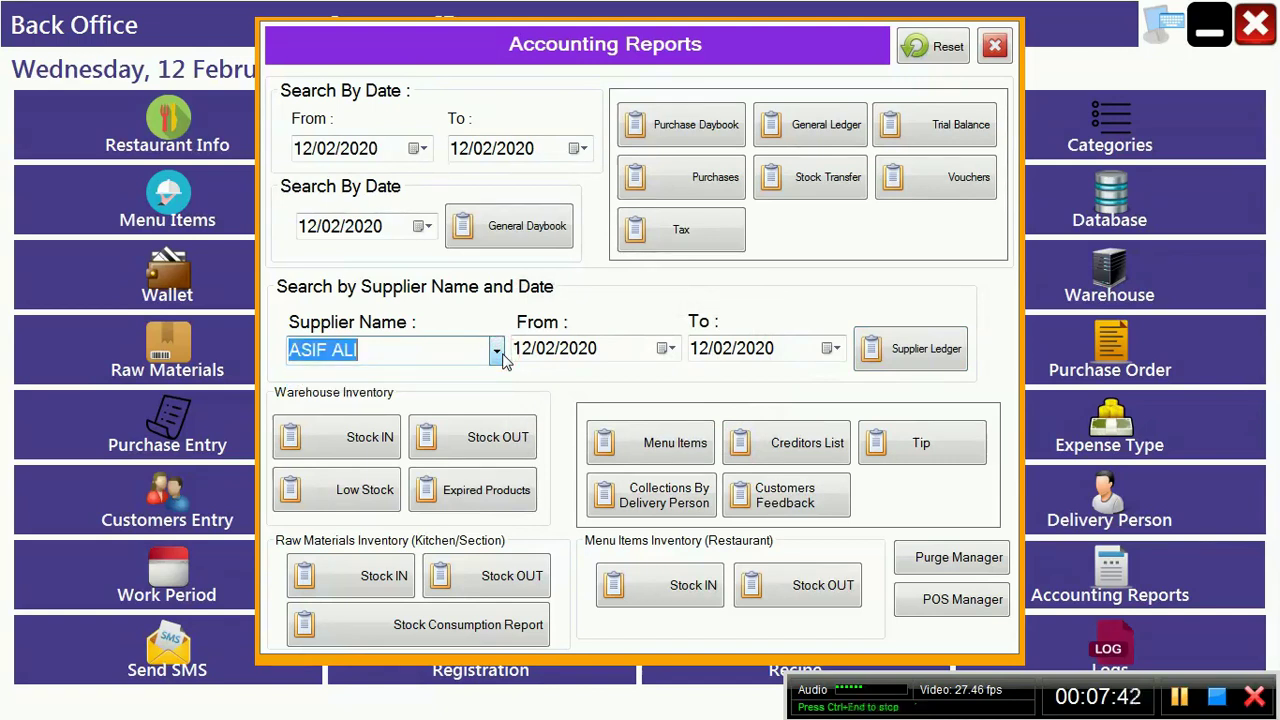
{"action": "left_click", "coordinate": [902, 348]}
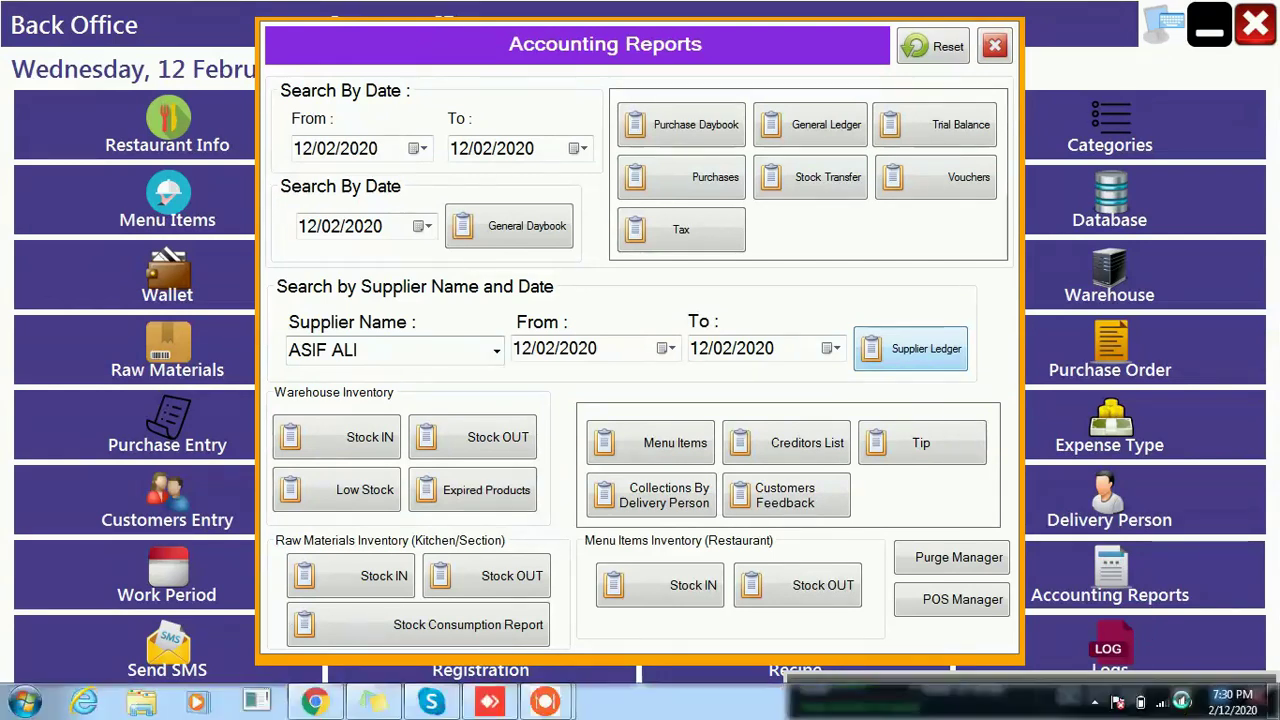
{"action": "left_click", "coordinate": [942, 356]}
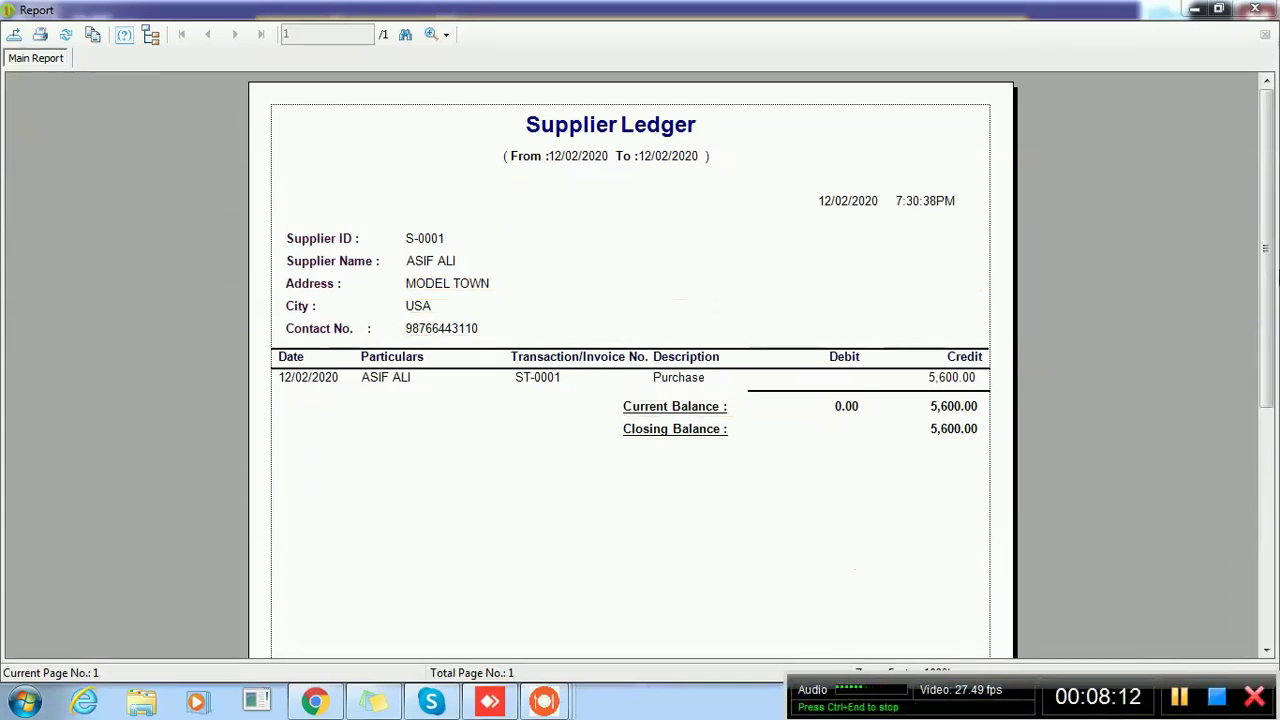
{"action": "mouse_move", "coordinate": [1266, 276]}
{"action": "left_mouse_down"}
{"action": "mouse_move", "coordinate": [1276, 480]}
{"action": "mouse_move", "coordinate": [1266, 280]}
{"action": "left_mouse_up"}
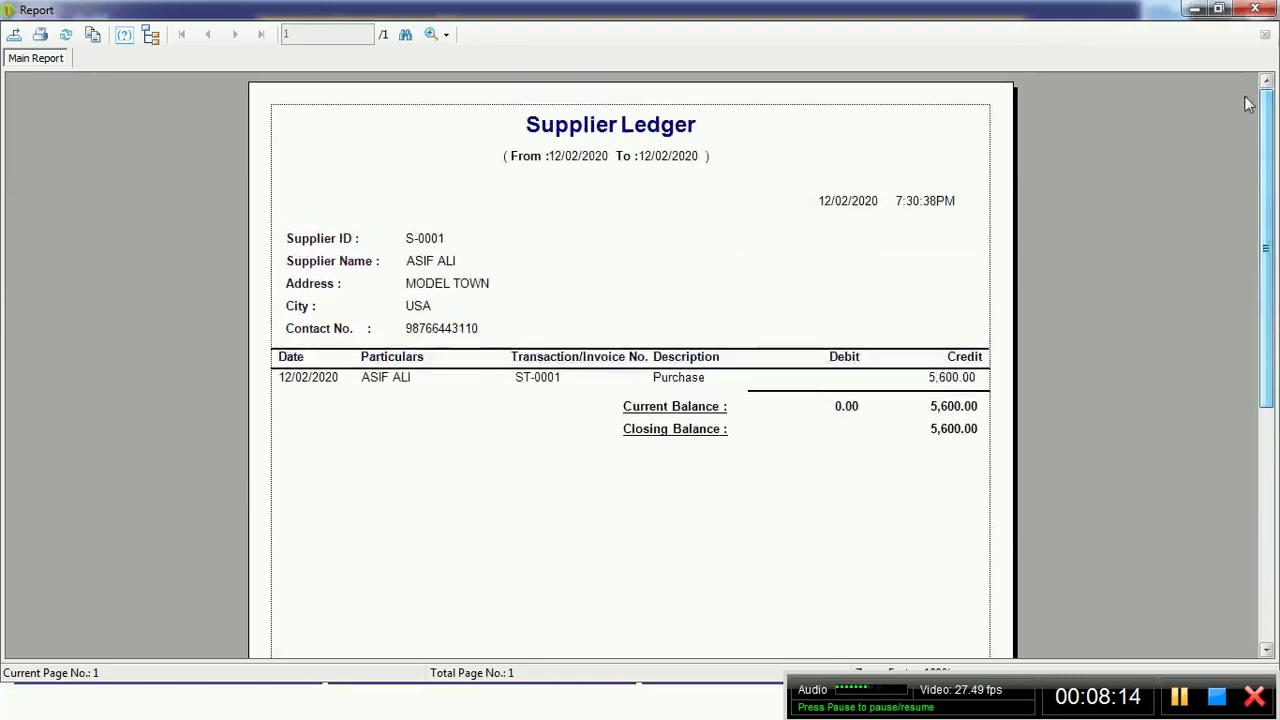
{"action": "left_click", "coordinate": [1255, 9]}
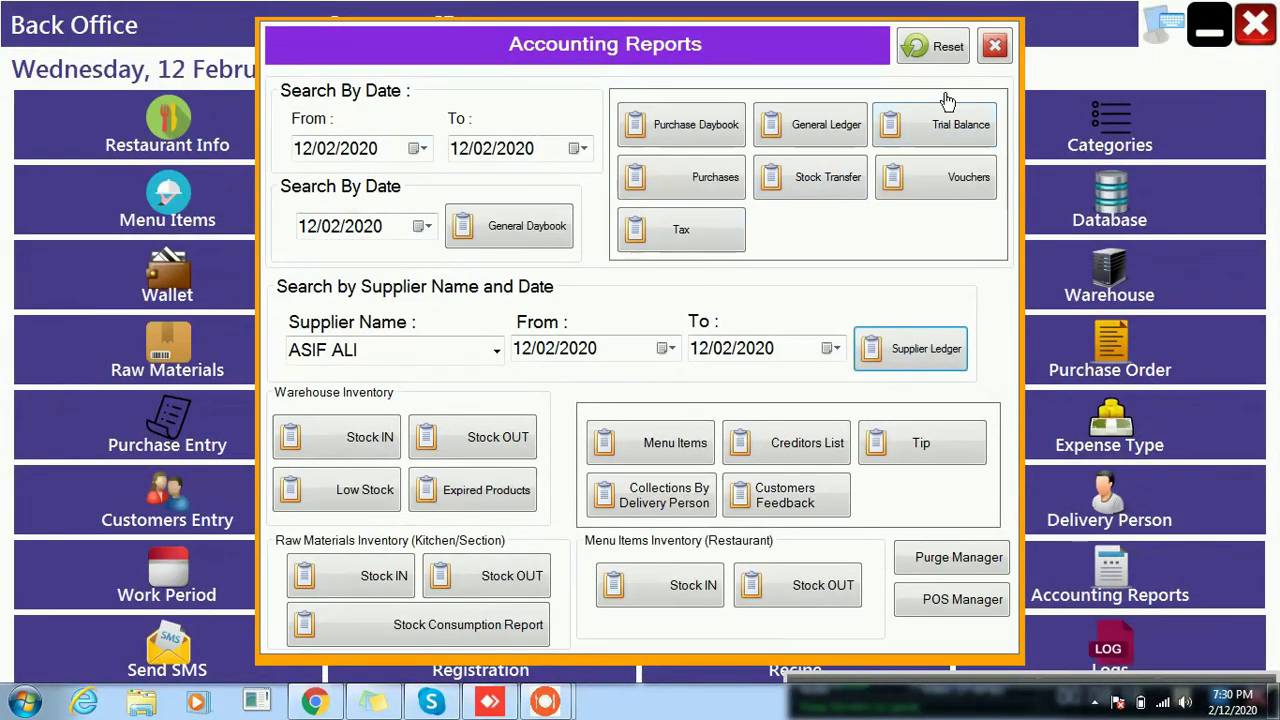
{"action": "left_click", "coordinate": [994, 46]}
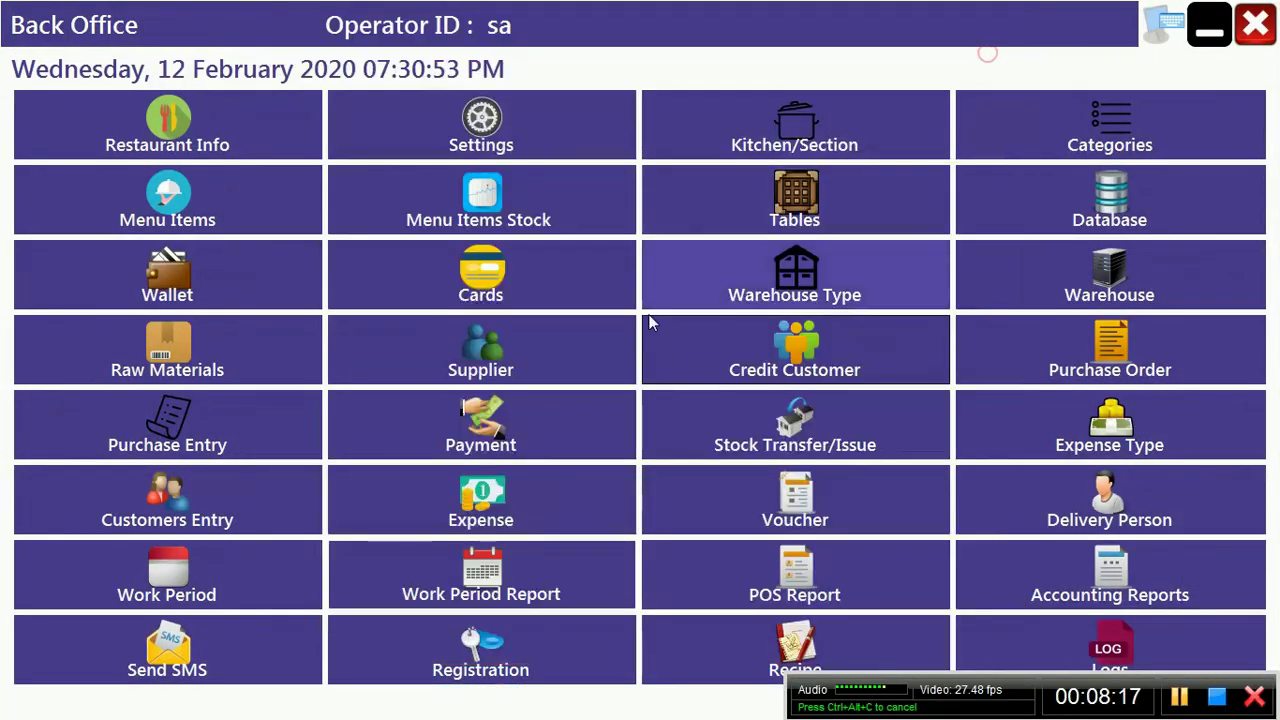
Step: Start a payment to supplier S-0001 with By Cash as the payment mode
{"action": "left_click", "coordinate": [476, 428]}
{"action": "left_click", "coordinate": [472, 168]}
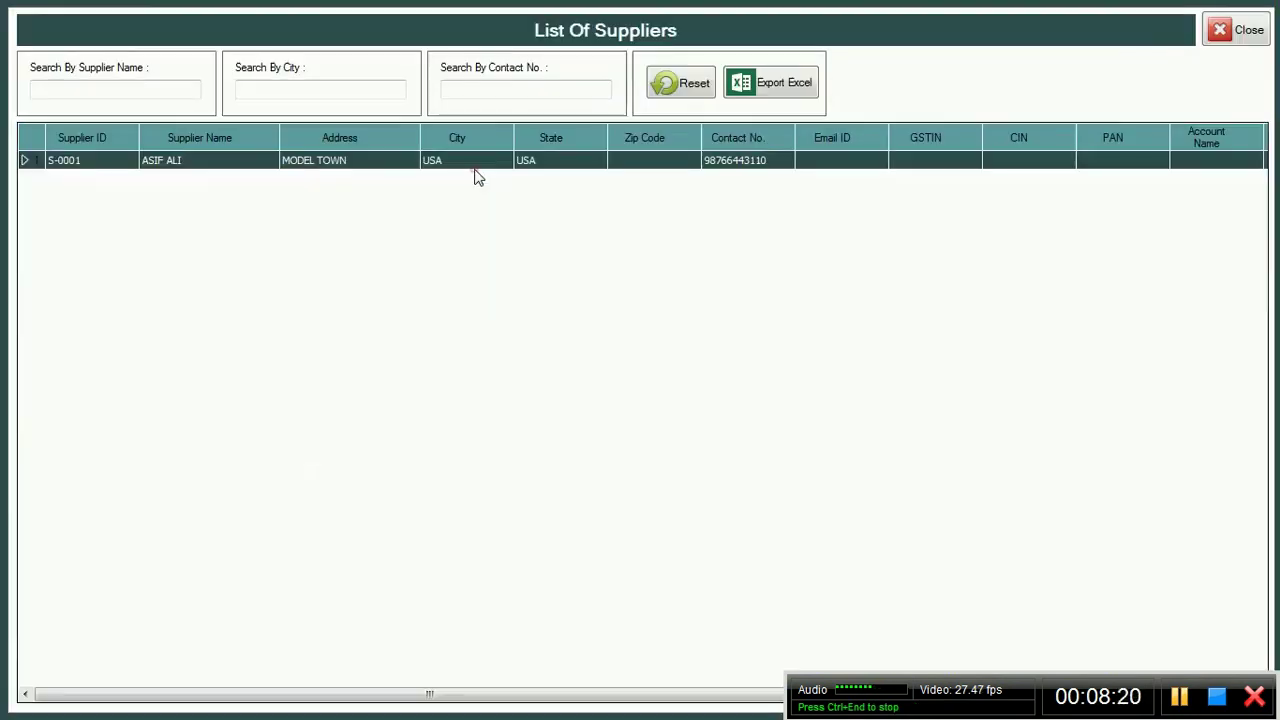
{"action": "double_click", "coordinate": [30, 165]}
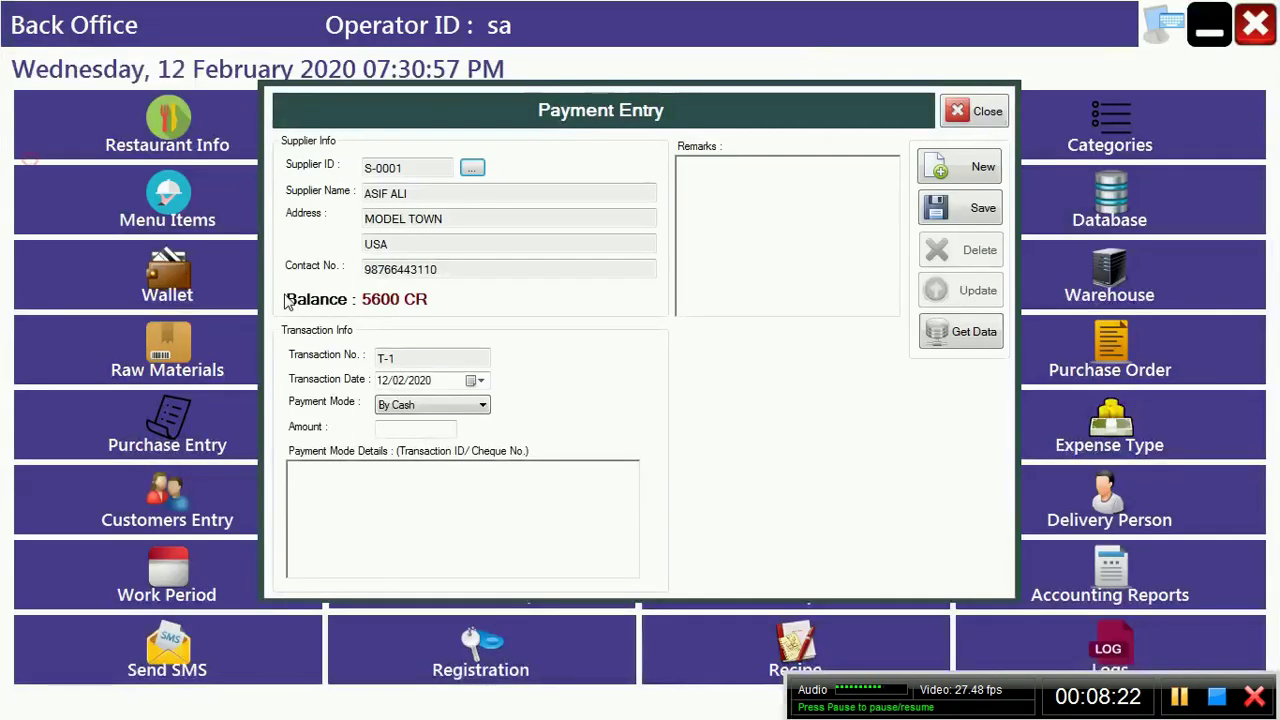
{"action": "left_click", "coordinate": [455, 417]}
{"action": "left_click", "coordinate": [452, 416]}
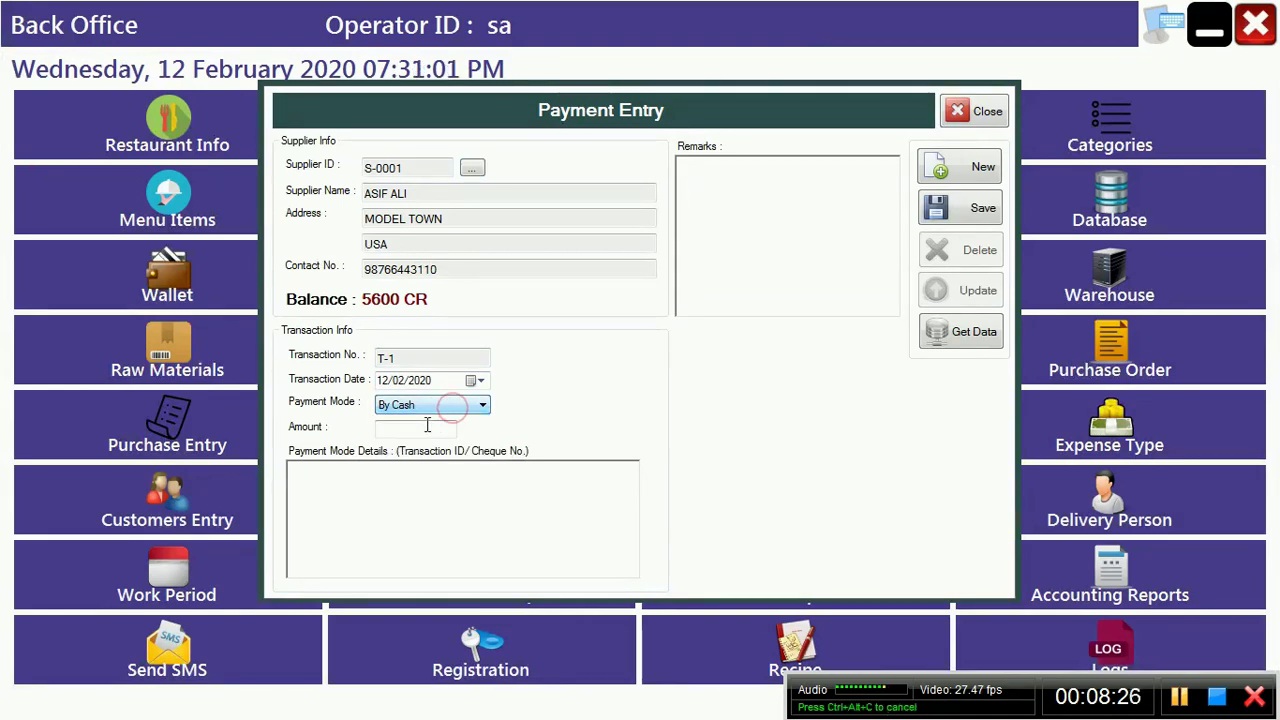
Step: Enter an amount of 4000, save payment T-1, and close the form
{"action": "left_click", "coordinate": [427, 426]}
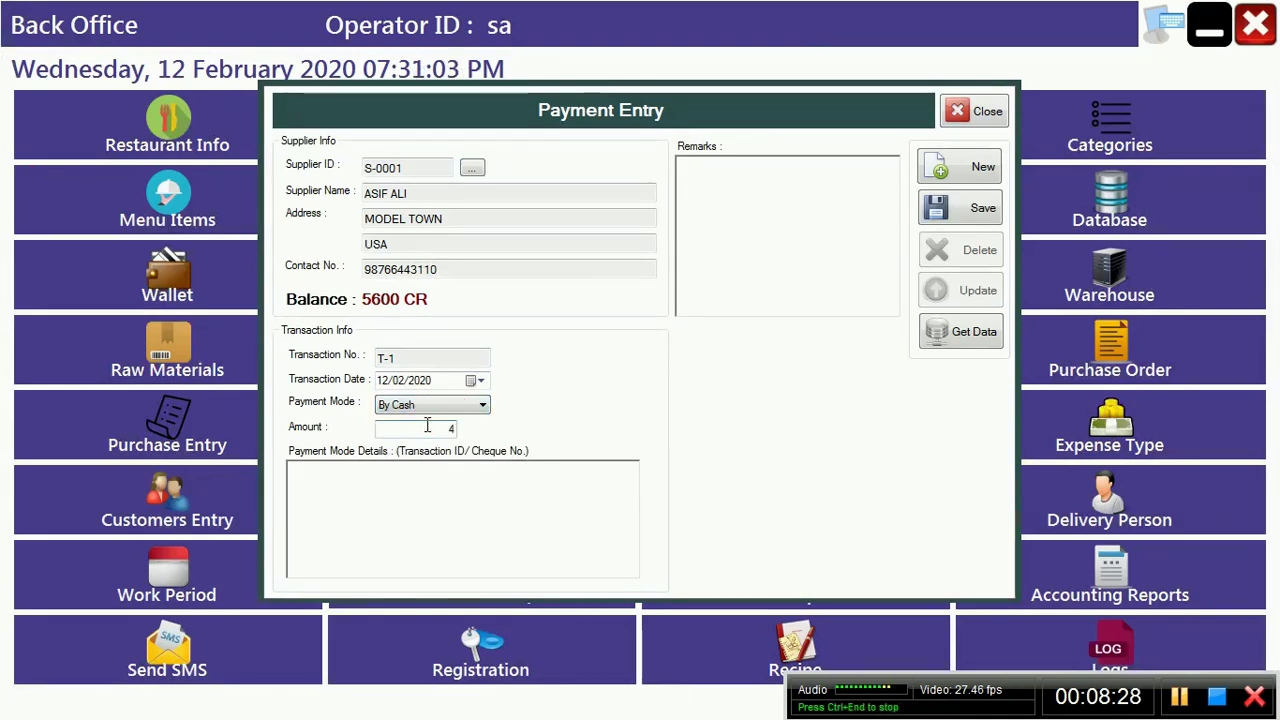
{"action": "type", "text": "4000"}
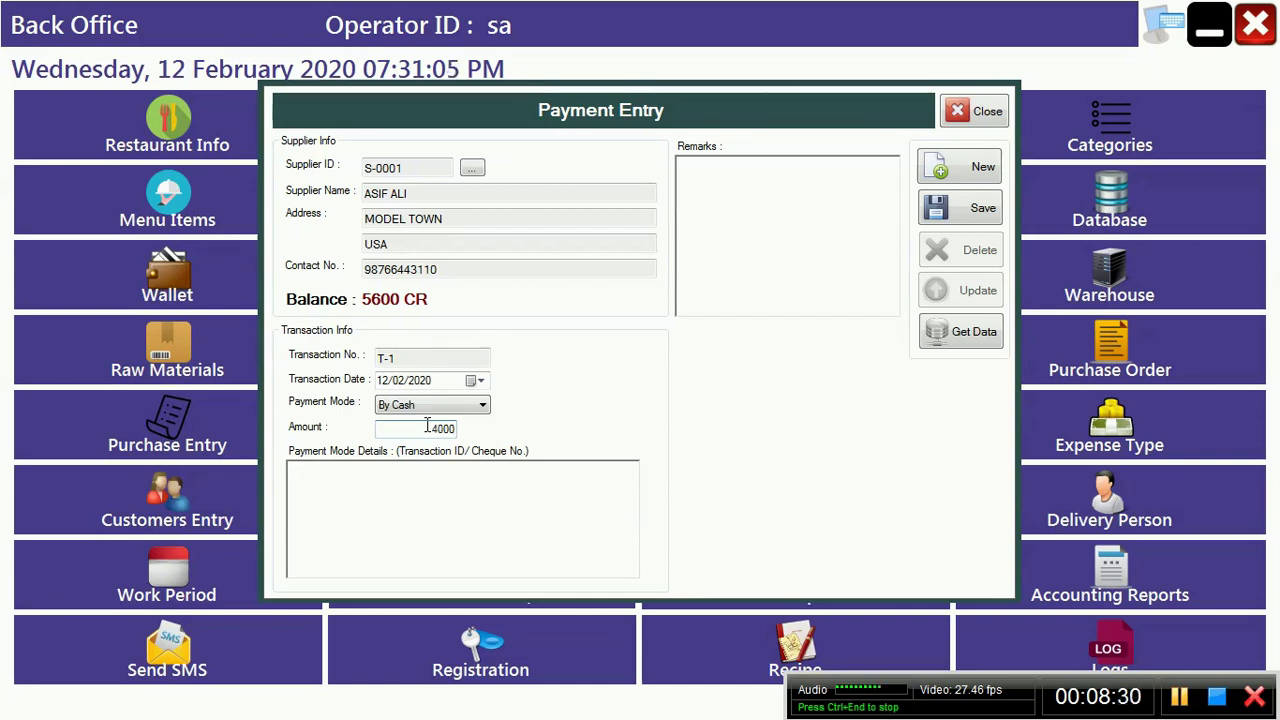
{"action": "left_click", "coordinate": [985, 228]}
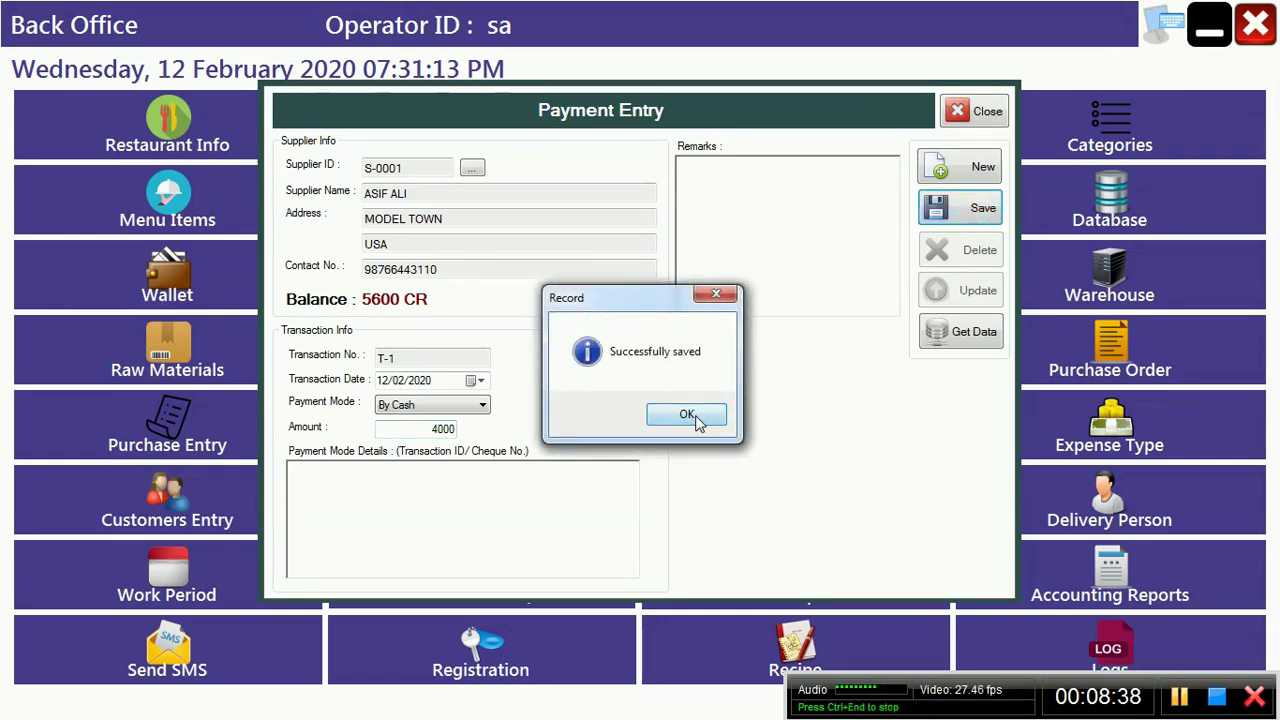
{"action": "left_click", "coordinate": [690, 414]}
{"action": "left_click", "coordinate": [985, 112]}
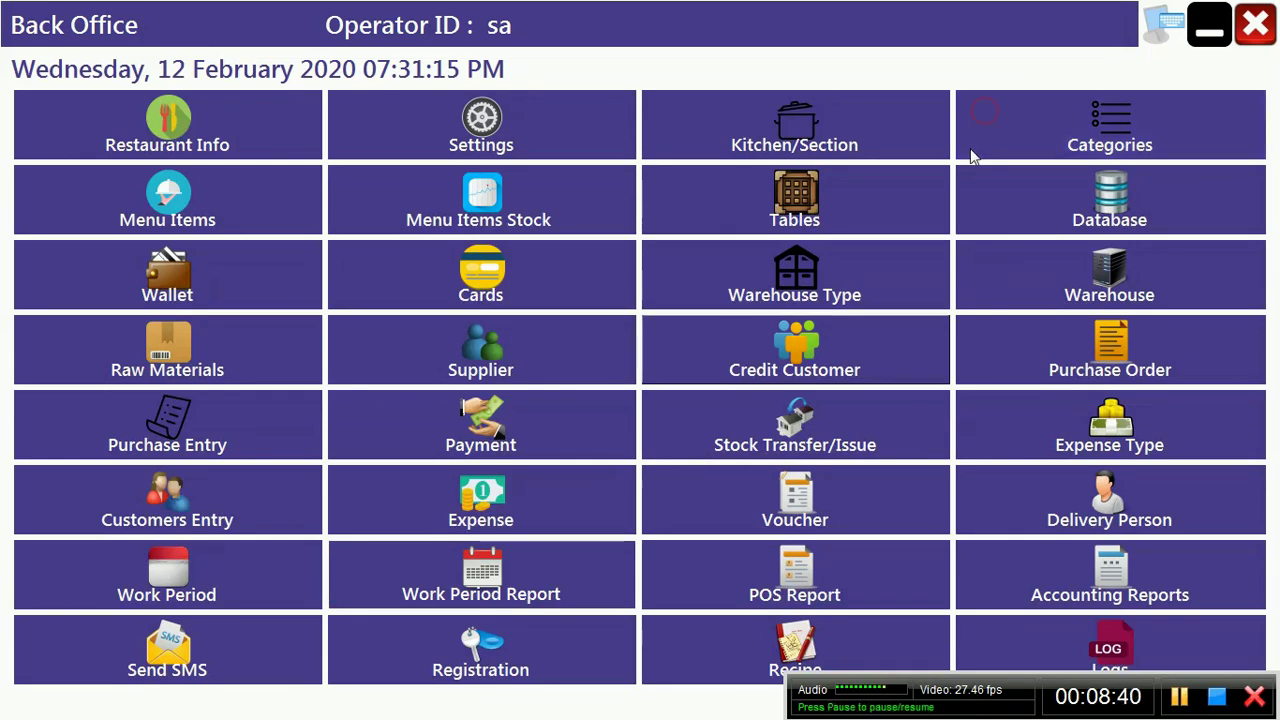
{"action": "left_click", "coordinate": [1055, 575]}
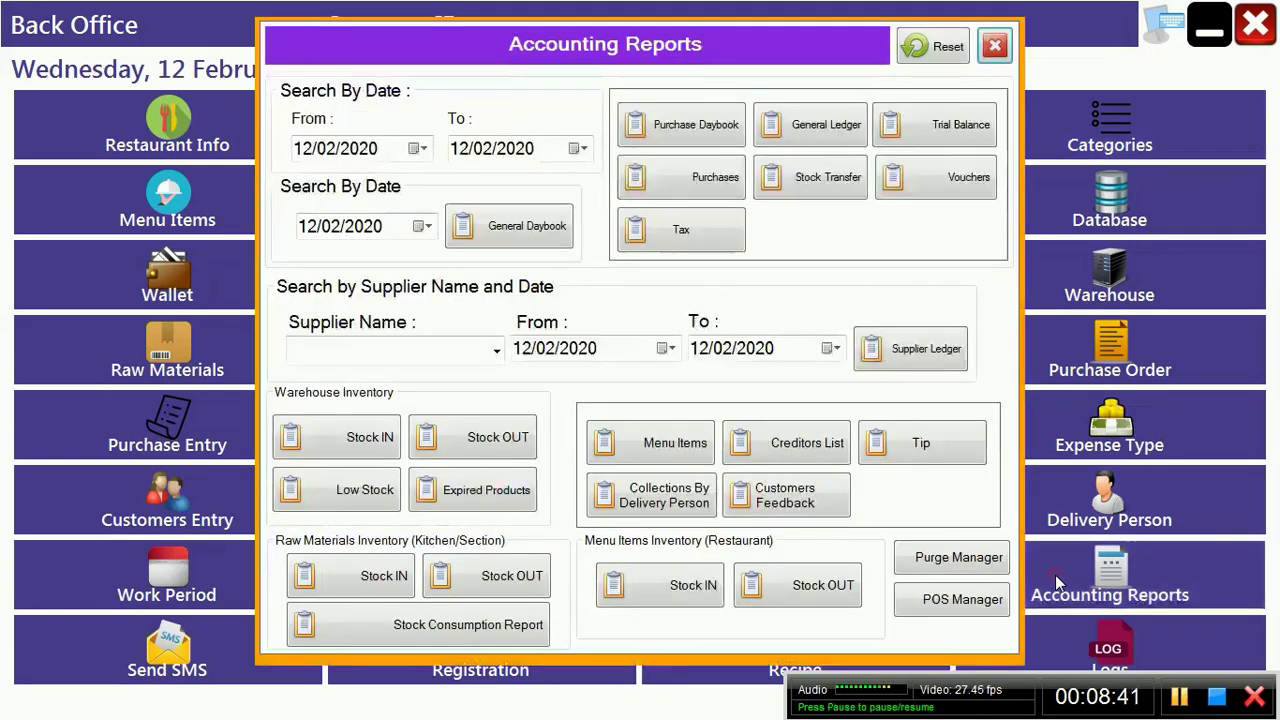
{"action": "left_click", "coordinate": [494, 351]}
{"action": "left_click", "coordinate": [459, 376]}
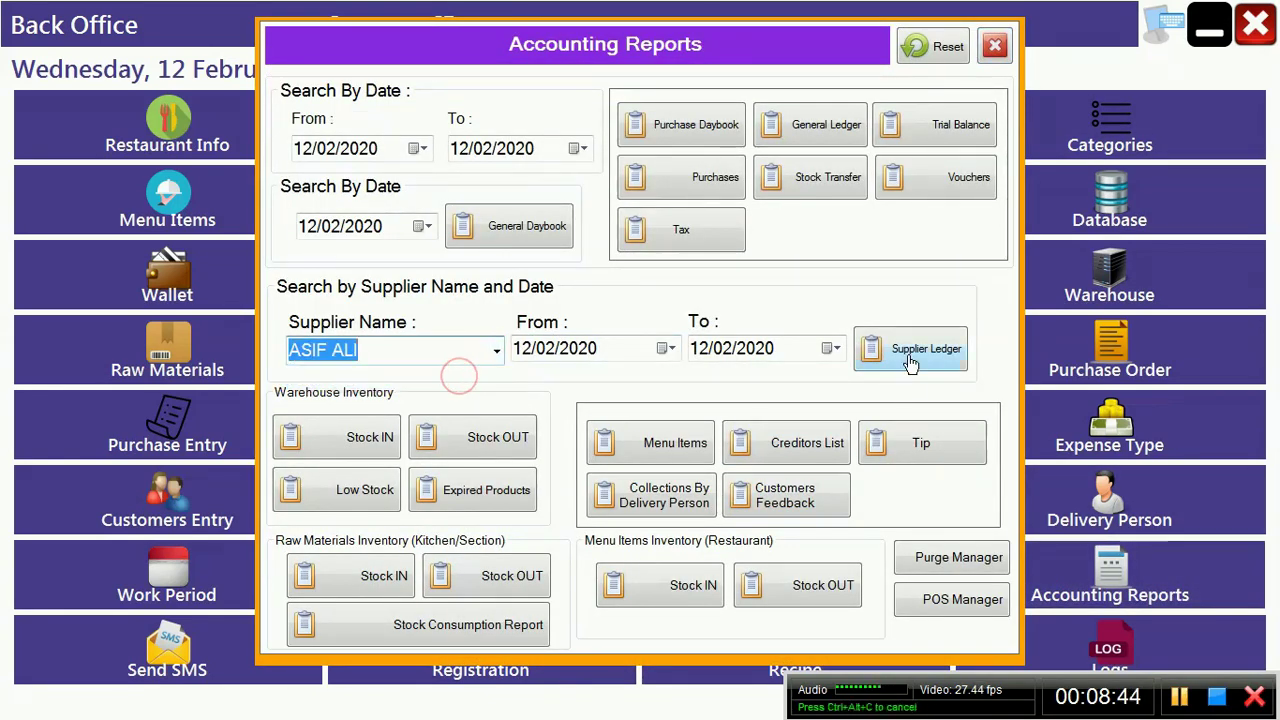
{"action": "left_click", "coordinate": [906, 358]}
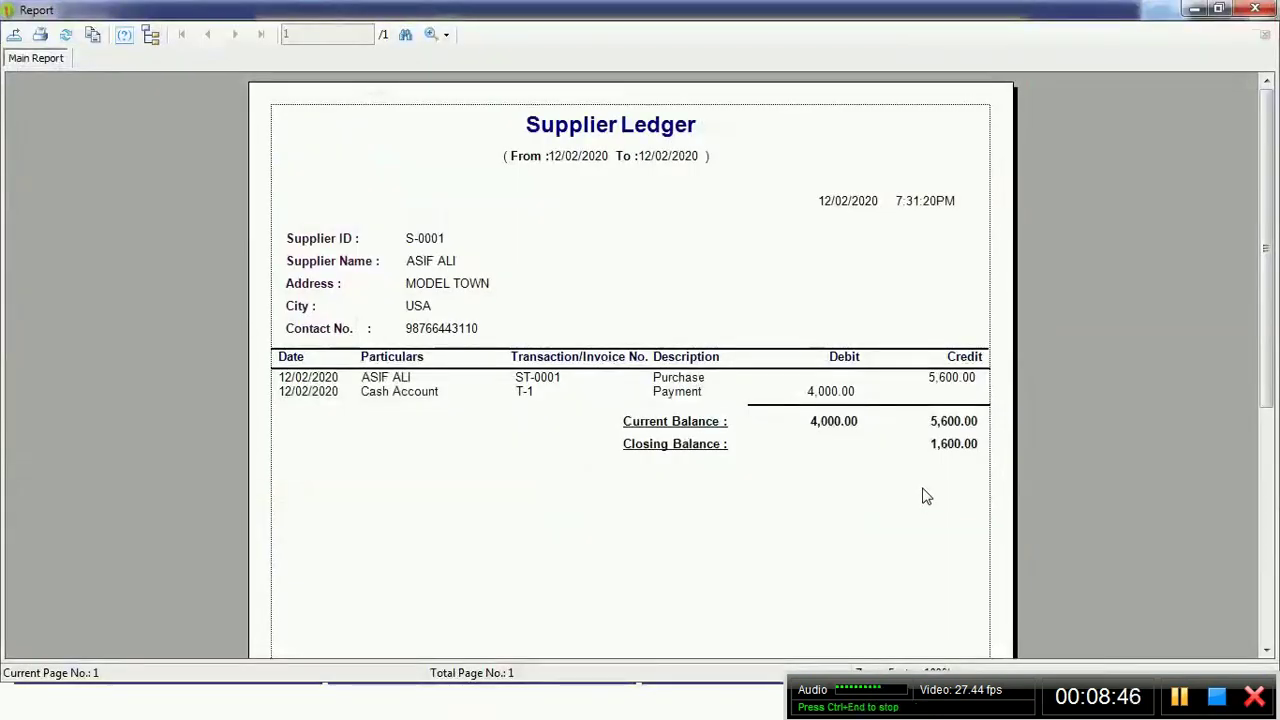
{"action": "mouse_move", "coordinate": [1265, 257]}
{"action": "left_mouse_down"}
{"action": "mouse_move", "coordinate": [1265, 490]}
{"action": "mouse_move", "coordinate": [1265, 260]}
{"action": "left_mouse_up"}
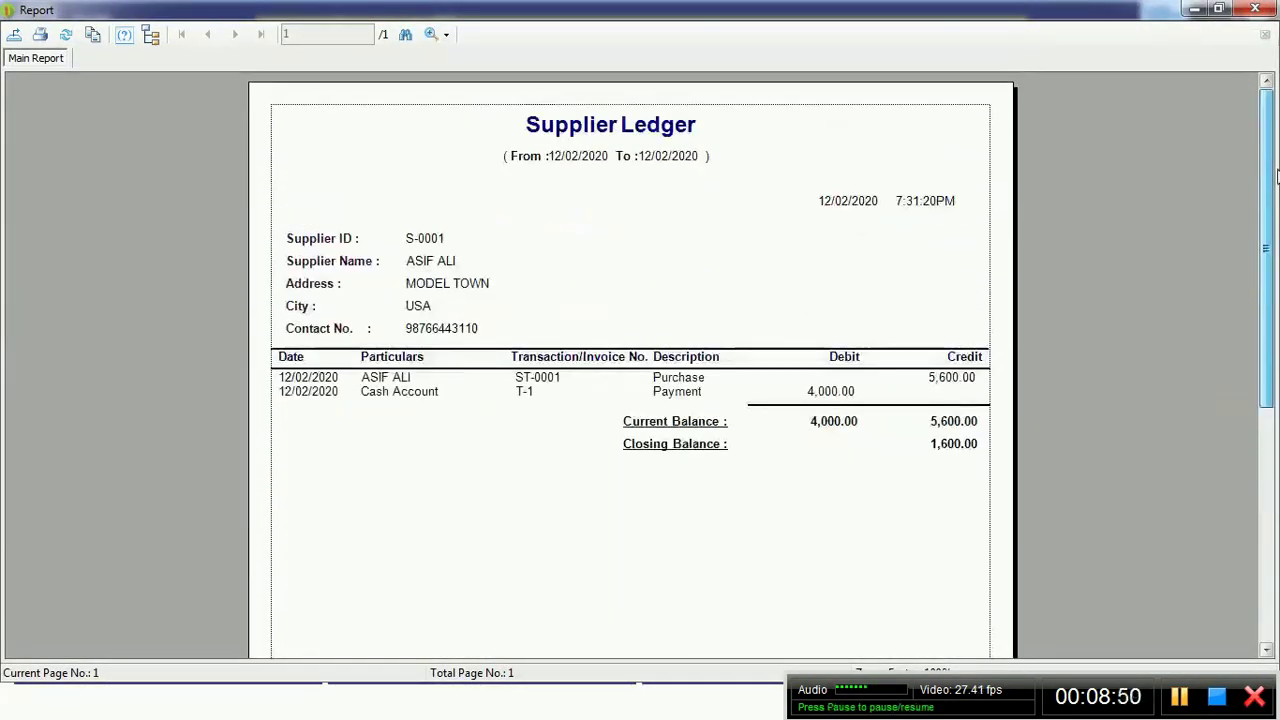
{"action": "left_click", "coordinate": [1255, 9]}
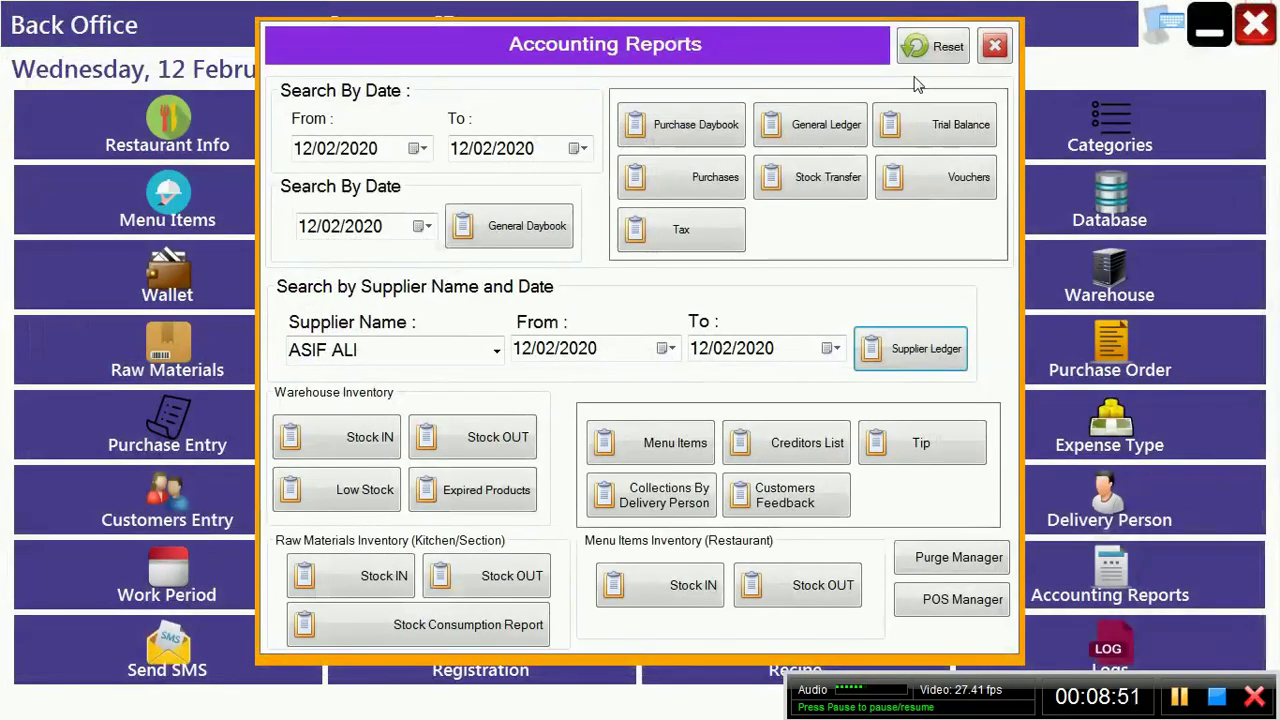
{"action": "left_click", "coordinate": [995, 46]}
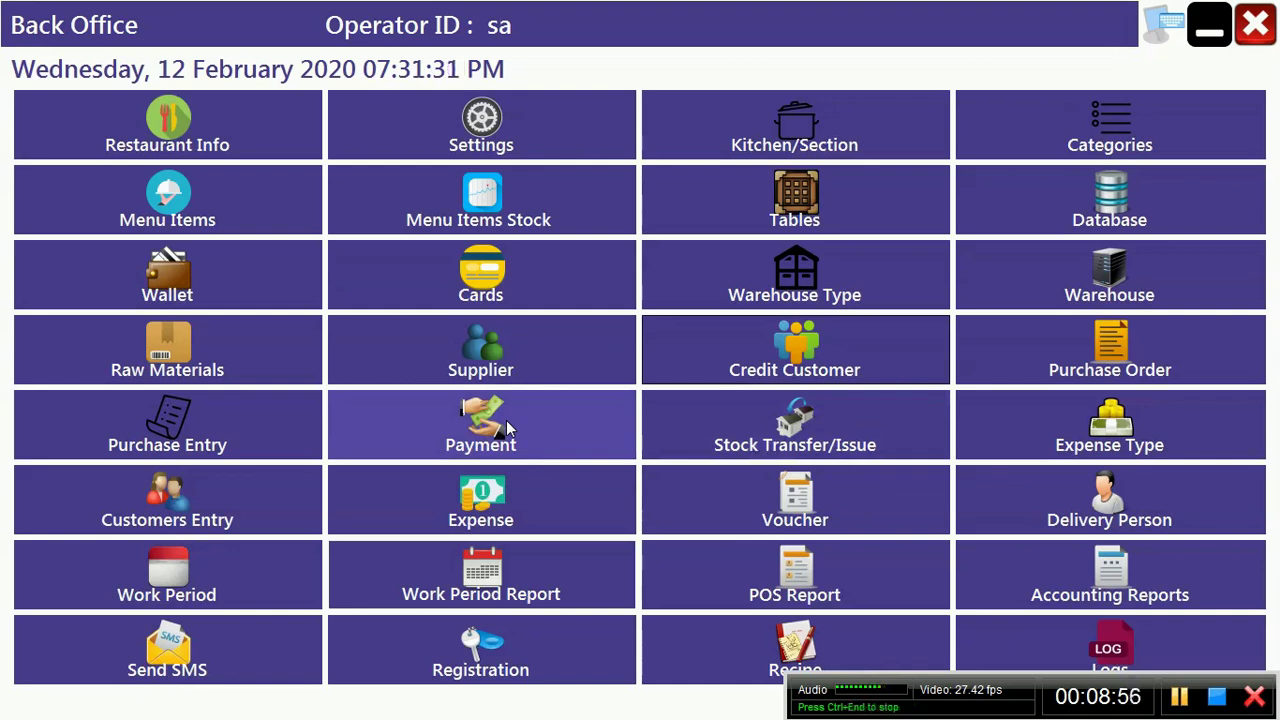
{"action": "left_click", "coordinate": [163, 431]}
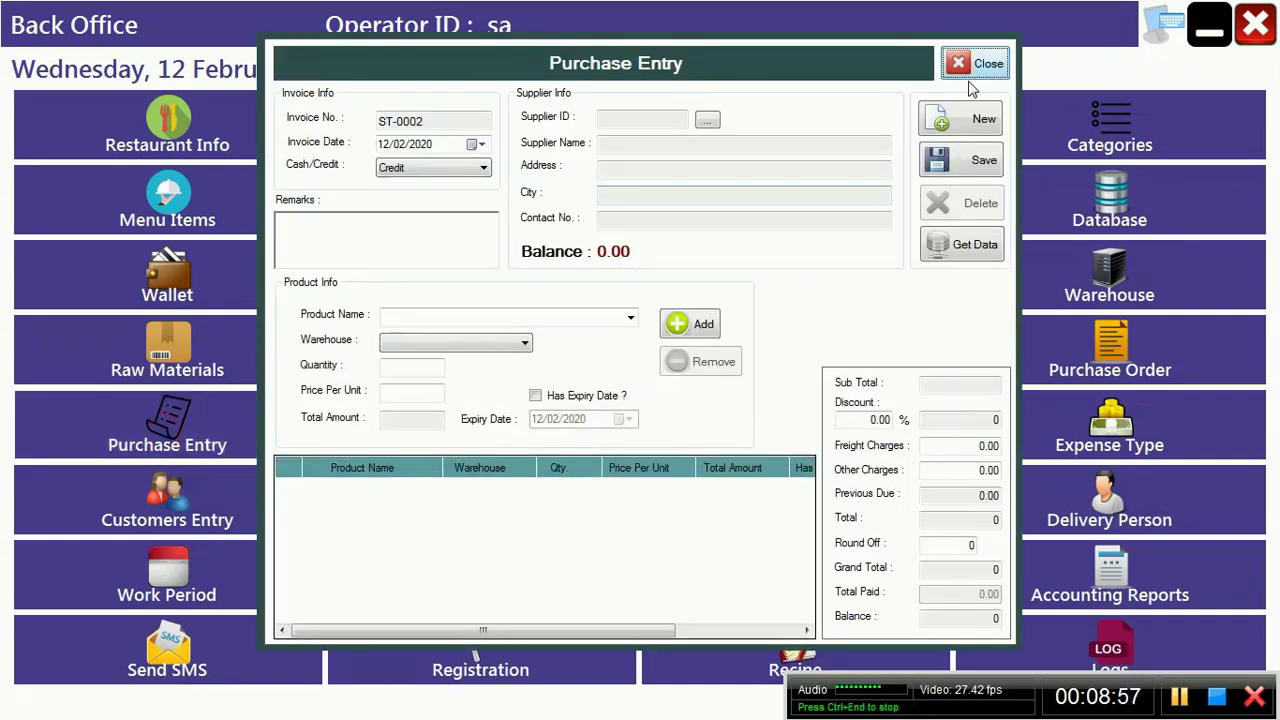
{"action": "left_click", "coordinate": [980, 63]}
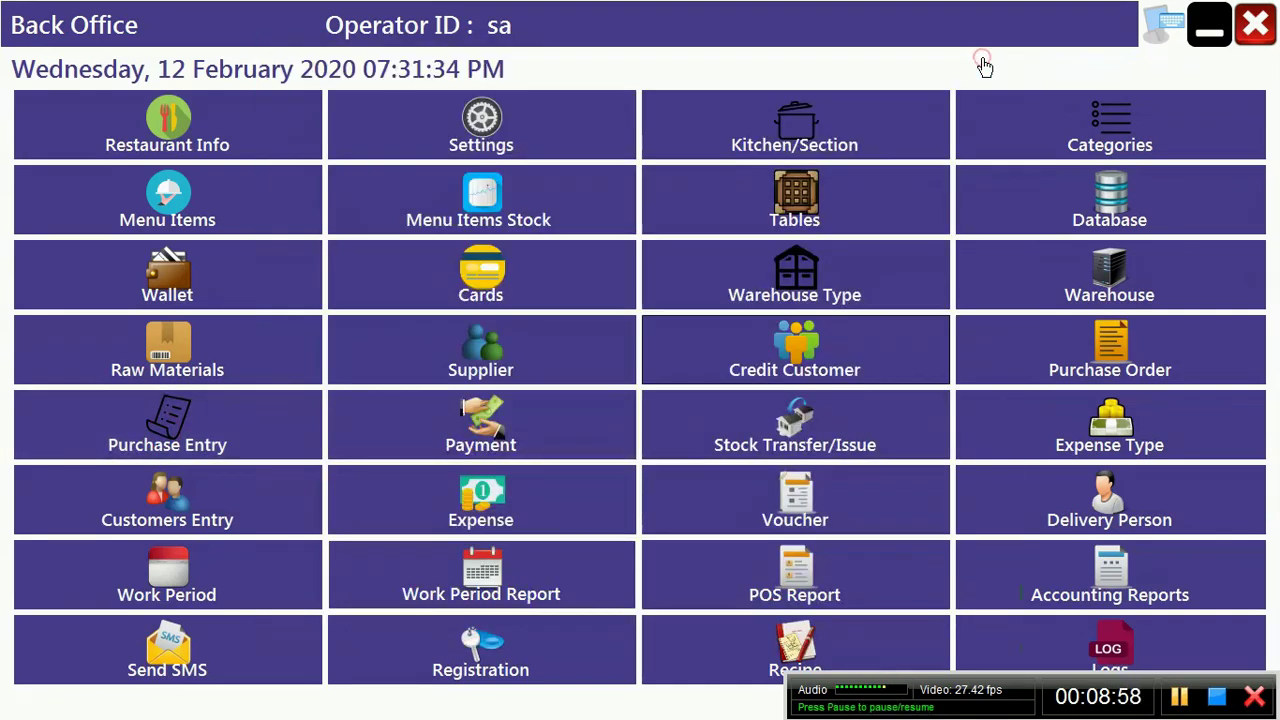
{"action": "left_click", "coordinate": [1135, 578]}
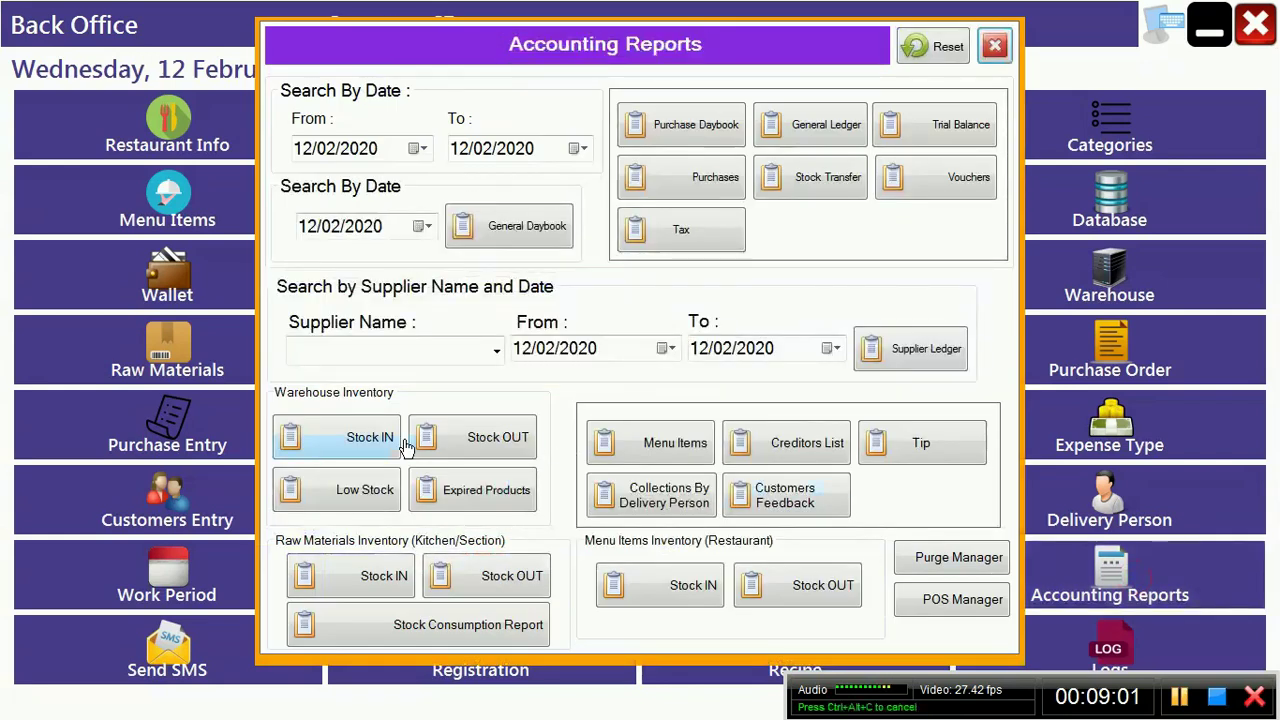
{"action": "left_click", "coordinate": [352, 441]}
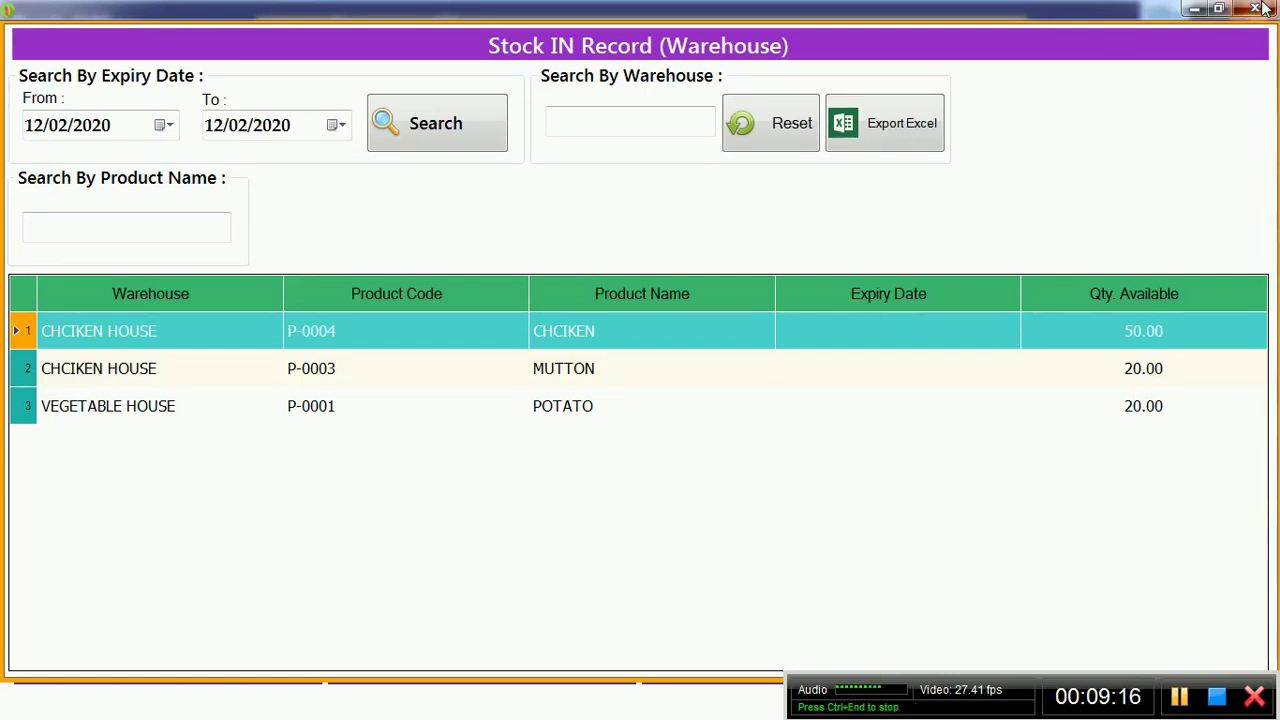
{"action": "left_click", "coordinate": [1257, 8]}
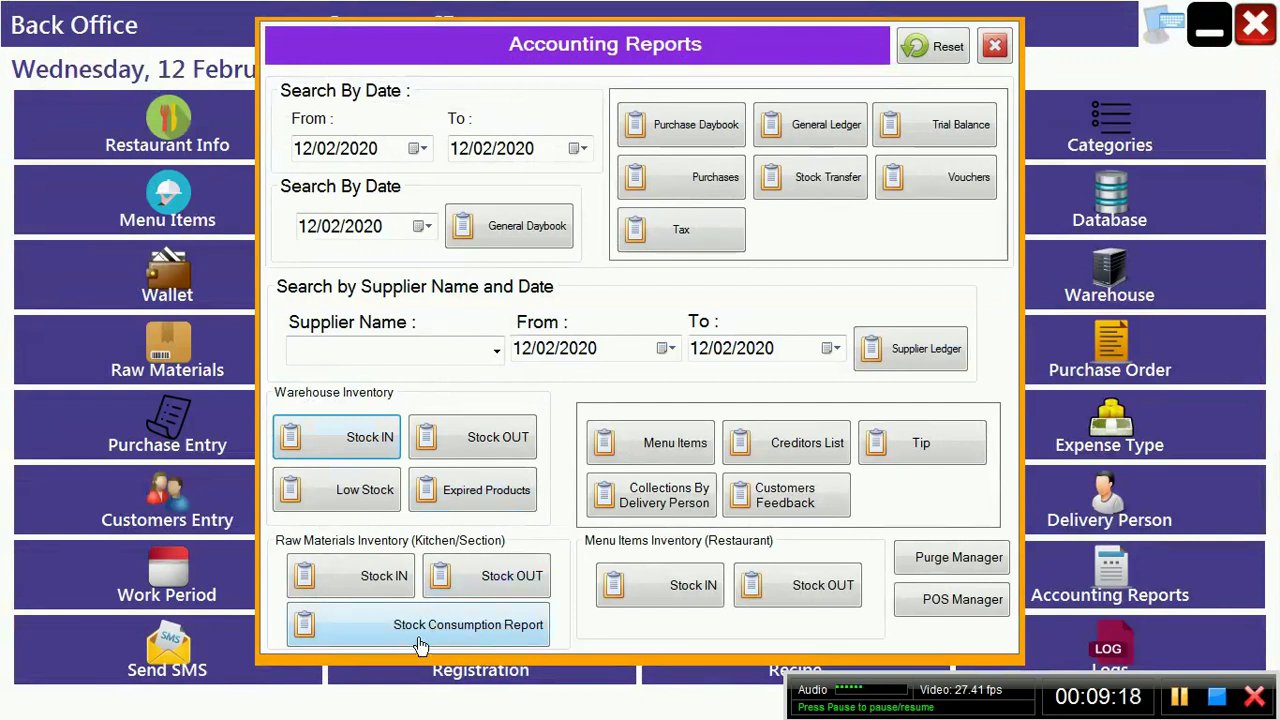
{"action": "left_click", "coordinate": [495, 440]}
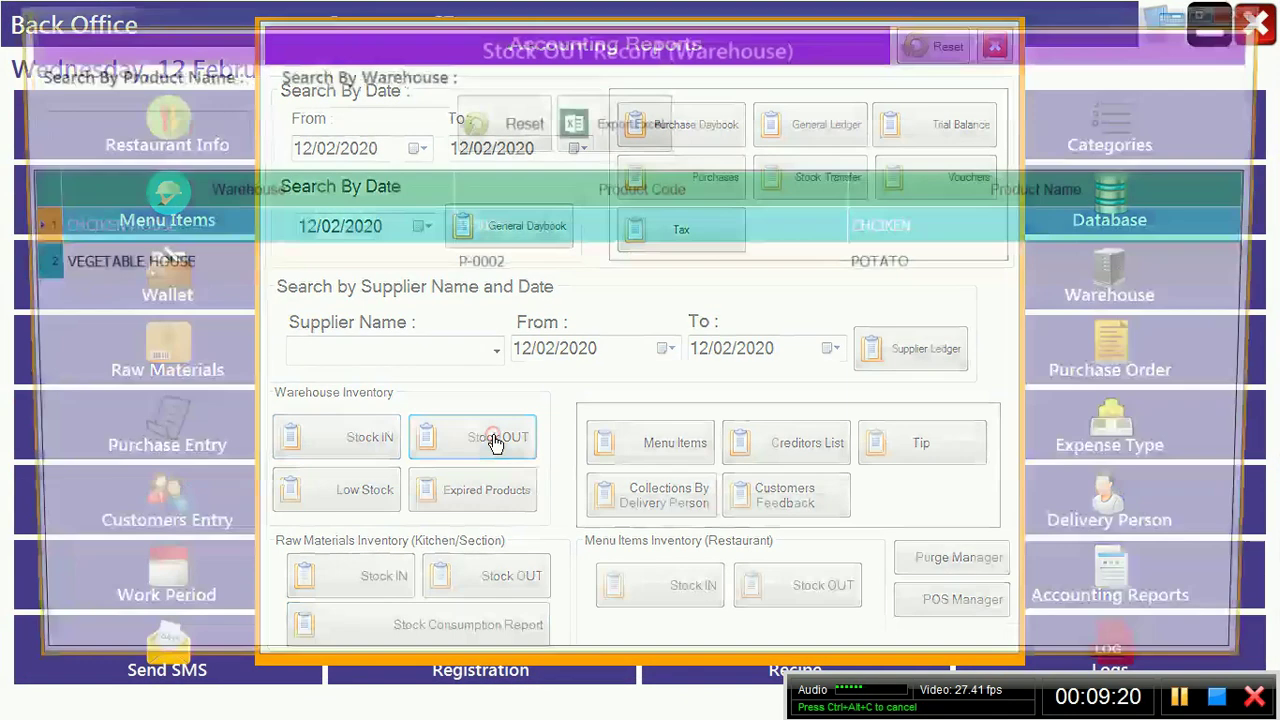
{"action": "left_click", "coordinate": [1256, 10]}
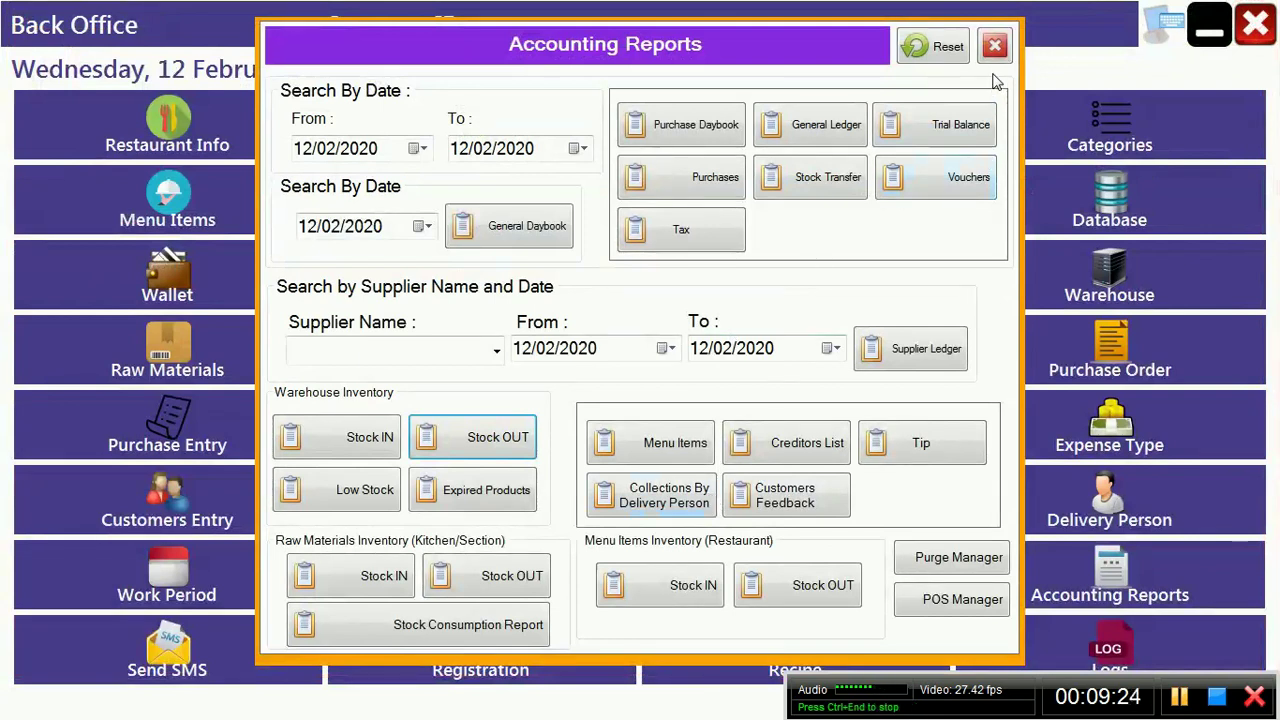
{"action": "left_click", "coordinate": [995, 46]}
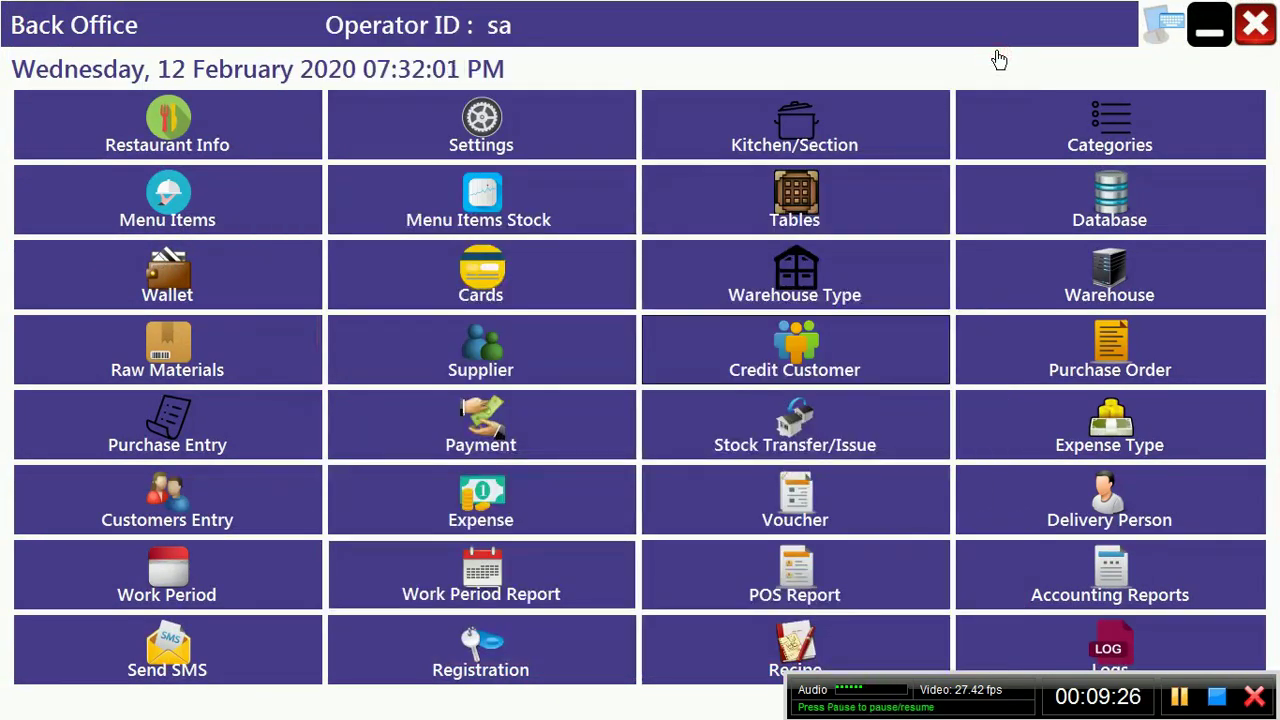